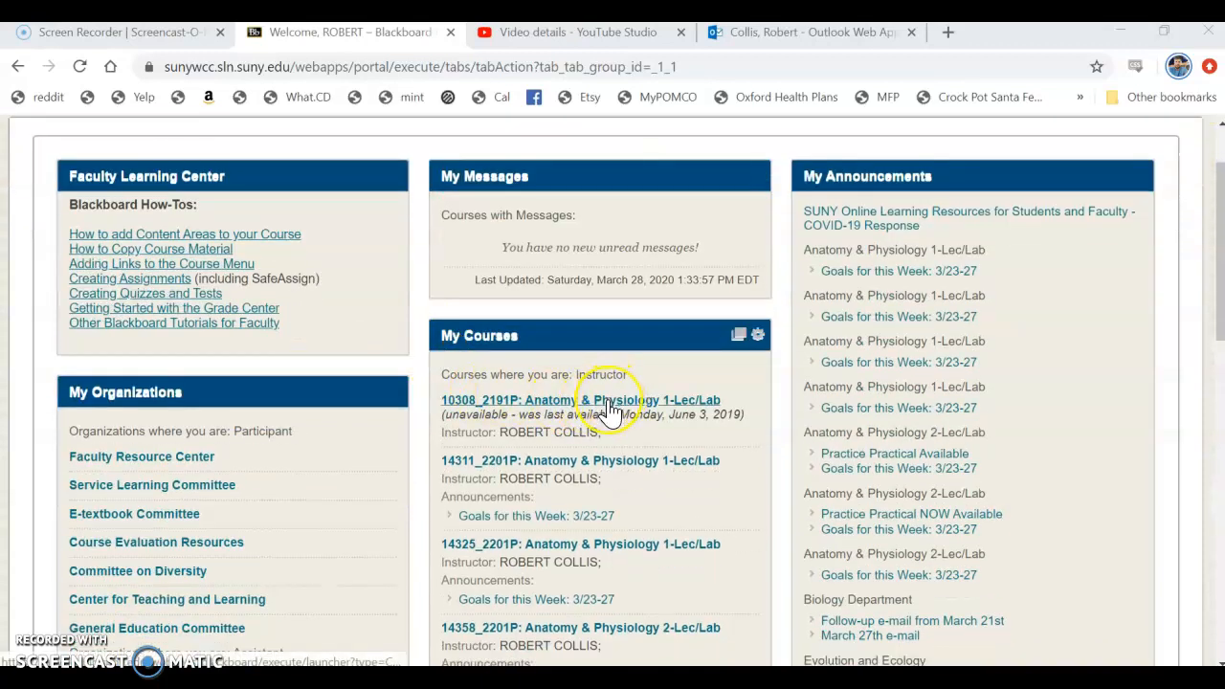
Open the 10308_2191P Anatomy & Physiology 1 course and go to its Teaching Style customization settings
{"action": "left_click", "coordinate": [609, 407]}
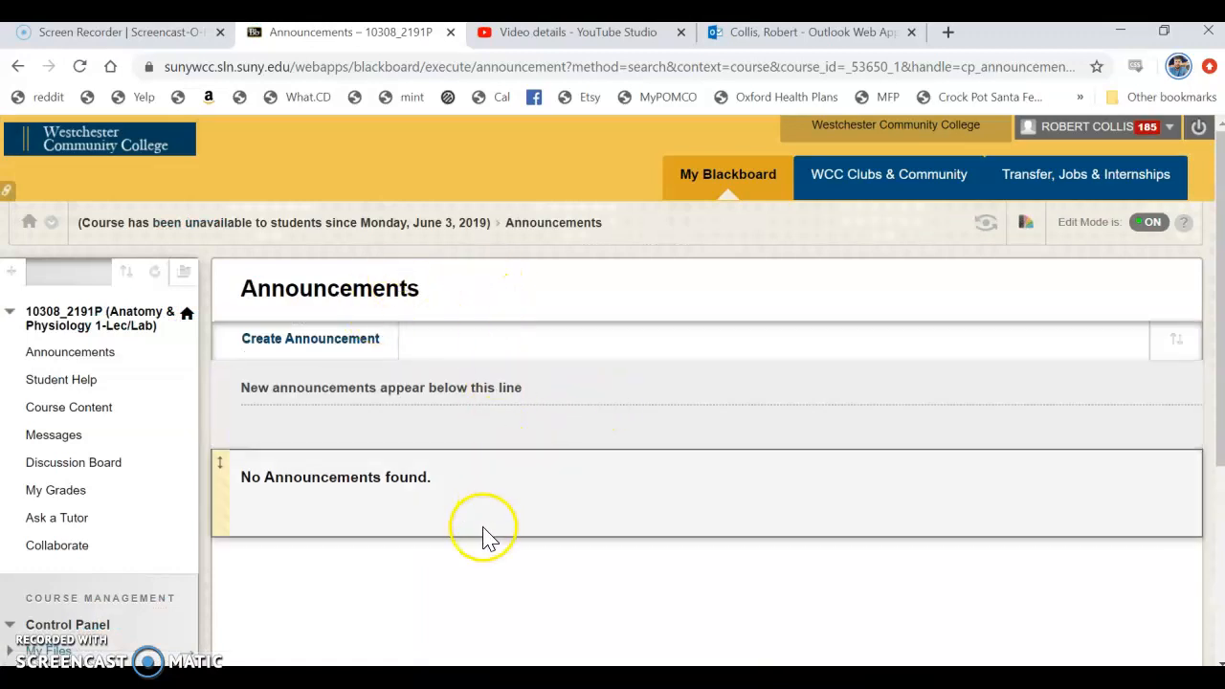
{"action": "left_click", "coordinate": [57, 409]}
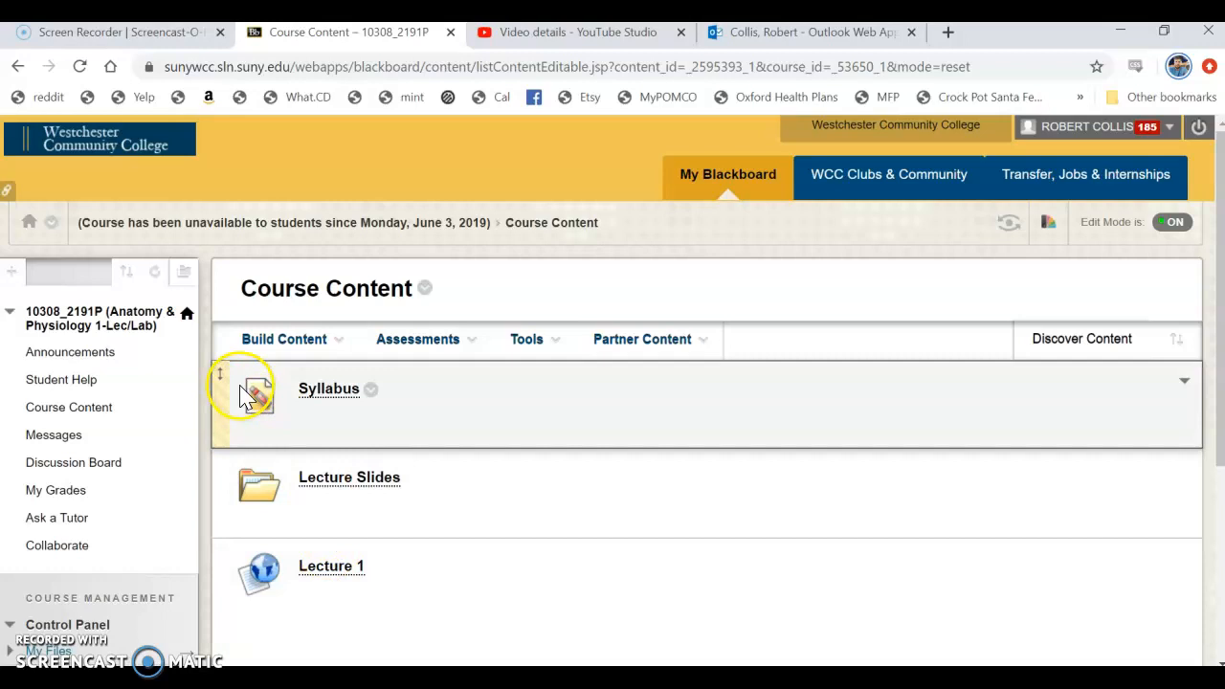
{"action": "scroll", "coordinate": [143, 381], "scroll_direction": "down", "scroll_amount": 3}
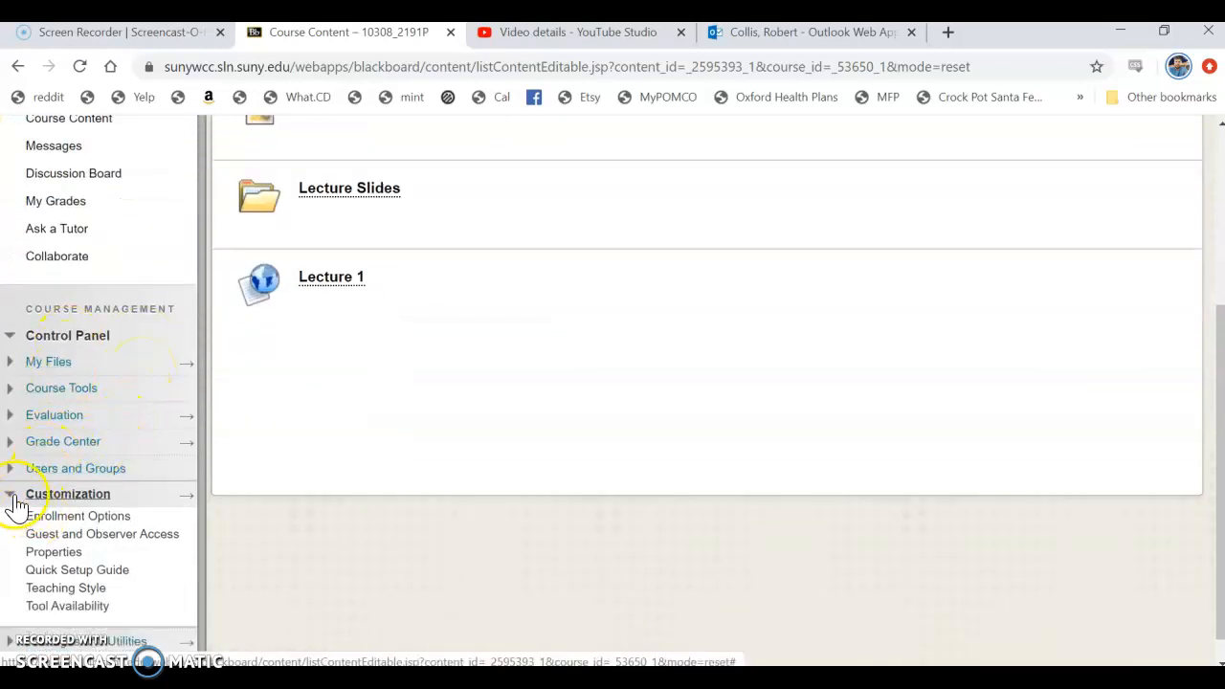
{"action": "left_click", "coordinate": [81, 590]}
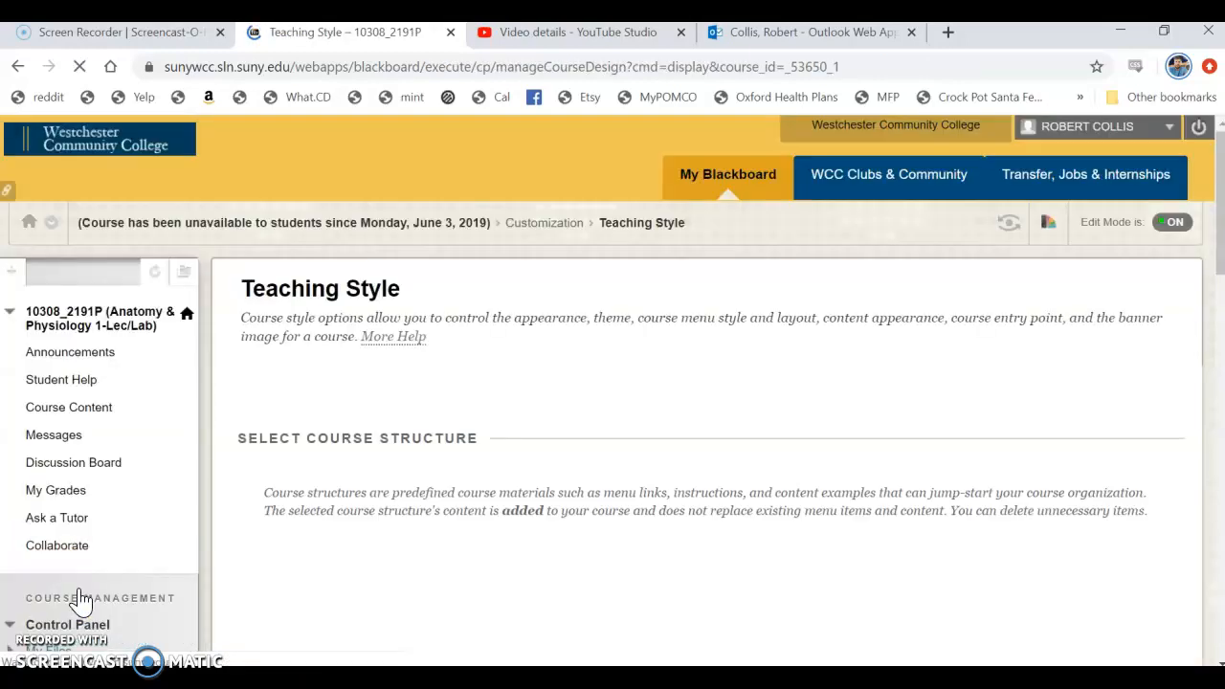
{"action": "scroll", "coordinate": [704, 320], "scroll_direction": "down", "scroll_amount": 7}
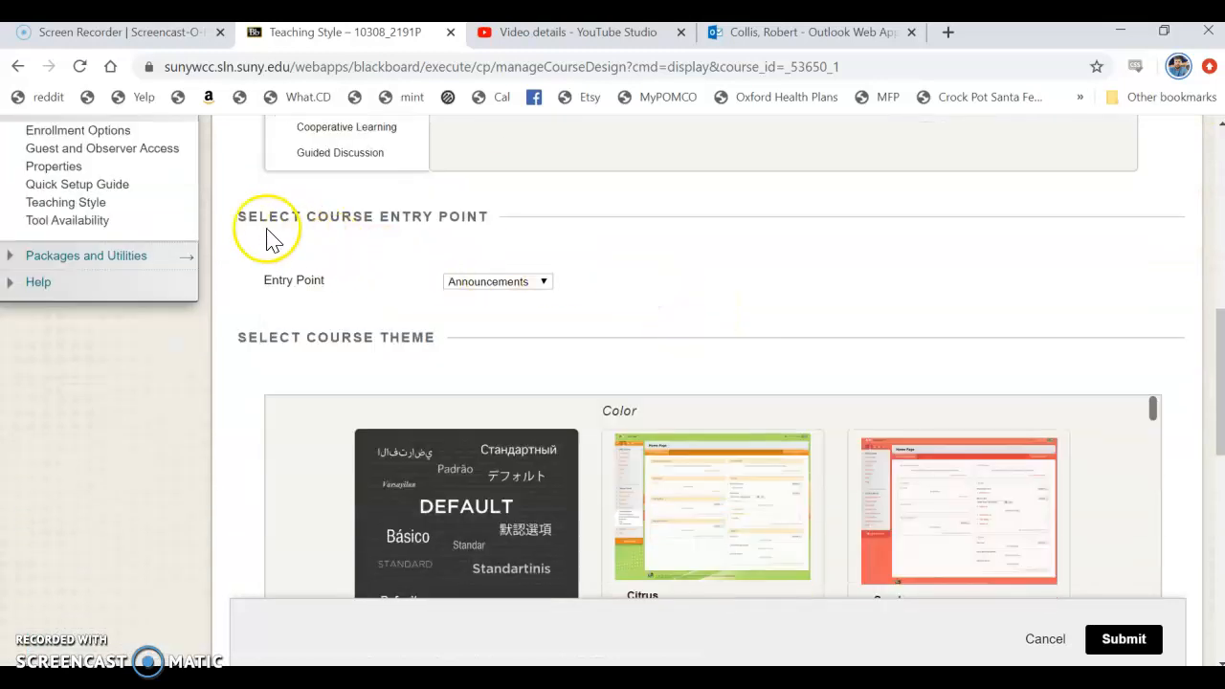
Set the course entry point to Course Content, submit the change, and go to the course's home page
{"action": "left_click", "coordinate": [546, 283]}
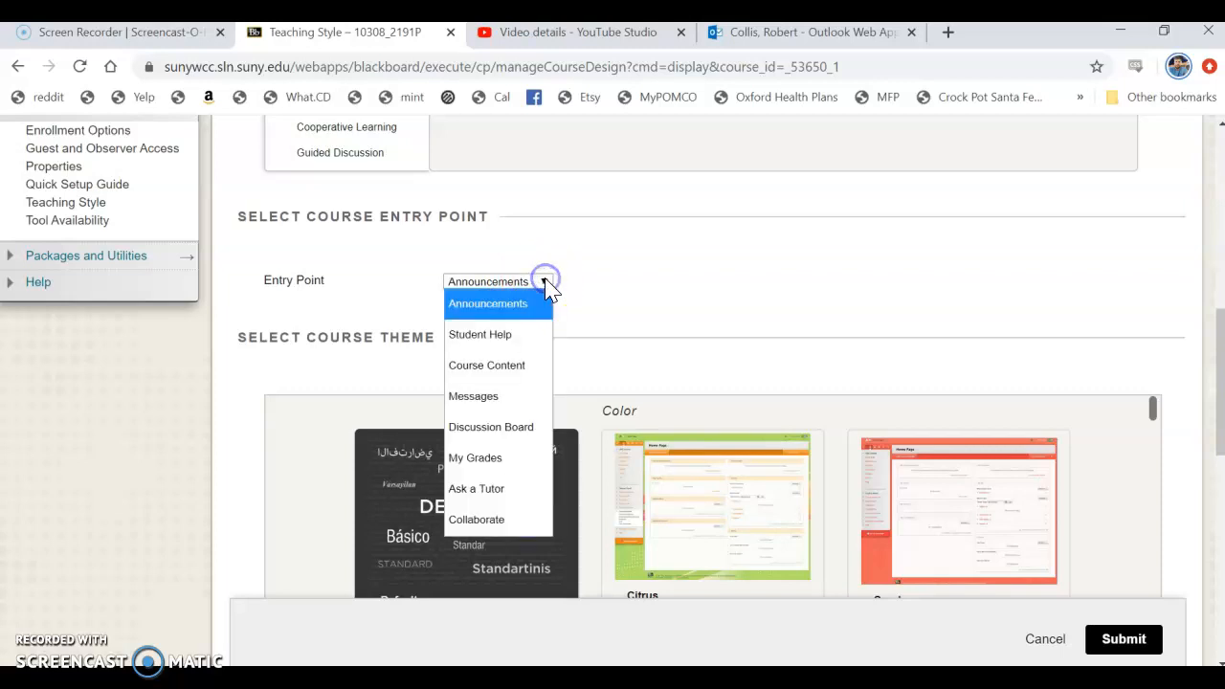
{"action": "left_click", "coordinate": [509, 370]}
{"action": "left_click", "coordinate": [1121, 637]}
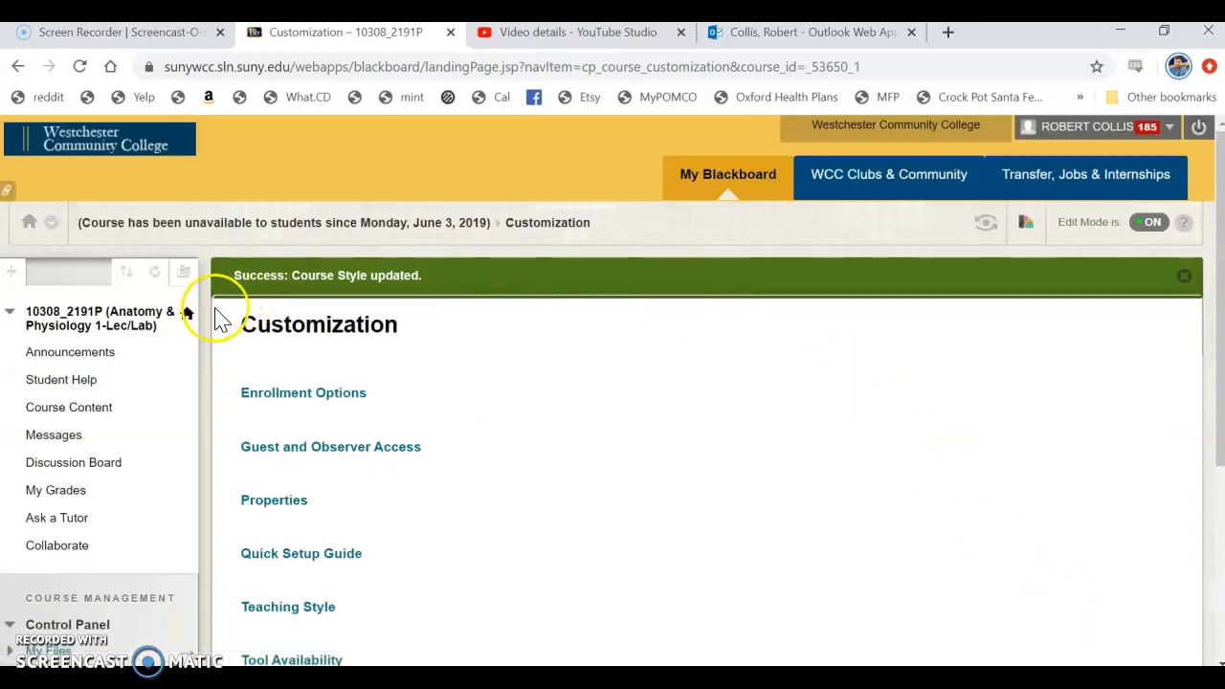
{"action": "left_click", "coordinate": [187, 314]}
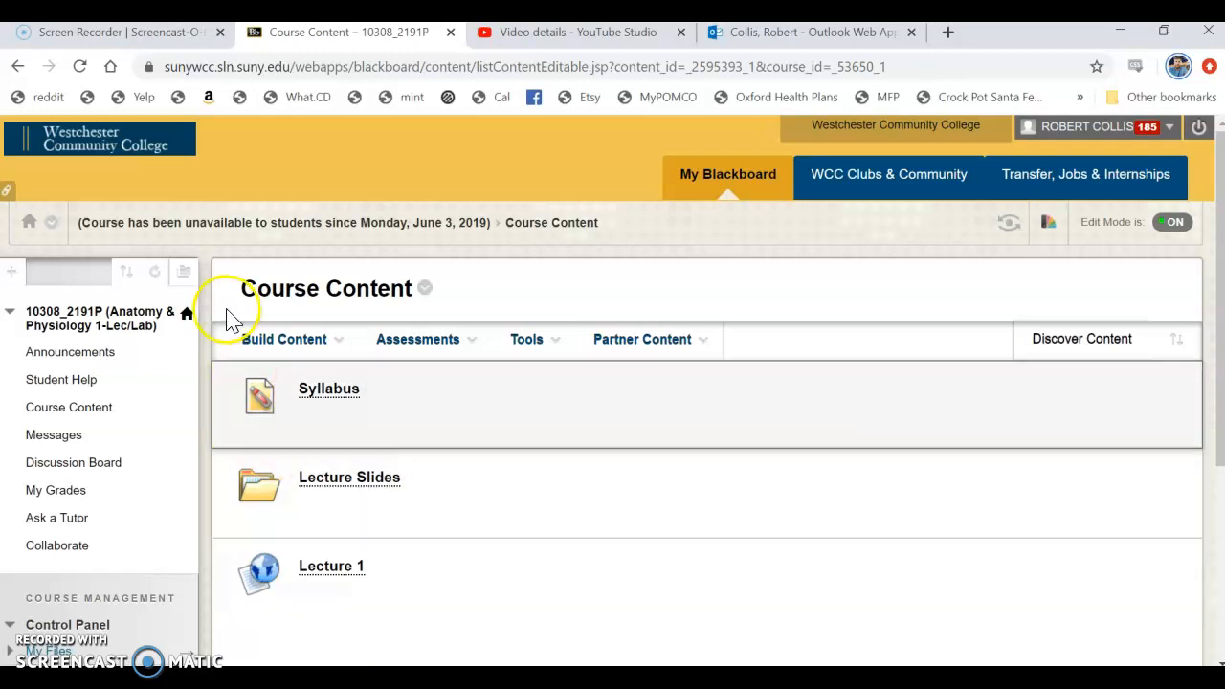
Start building a new test from the course's Tests, Surveys, and Pools tools
{"action": "scroll", "coordinate": [91, 340], "scroll_direction": "down", "scroll_amount": 1}
{"action": "scroll", "coordinate": [91, 339], "scroll_direction": "down", "scroll_amount": 3}
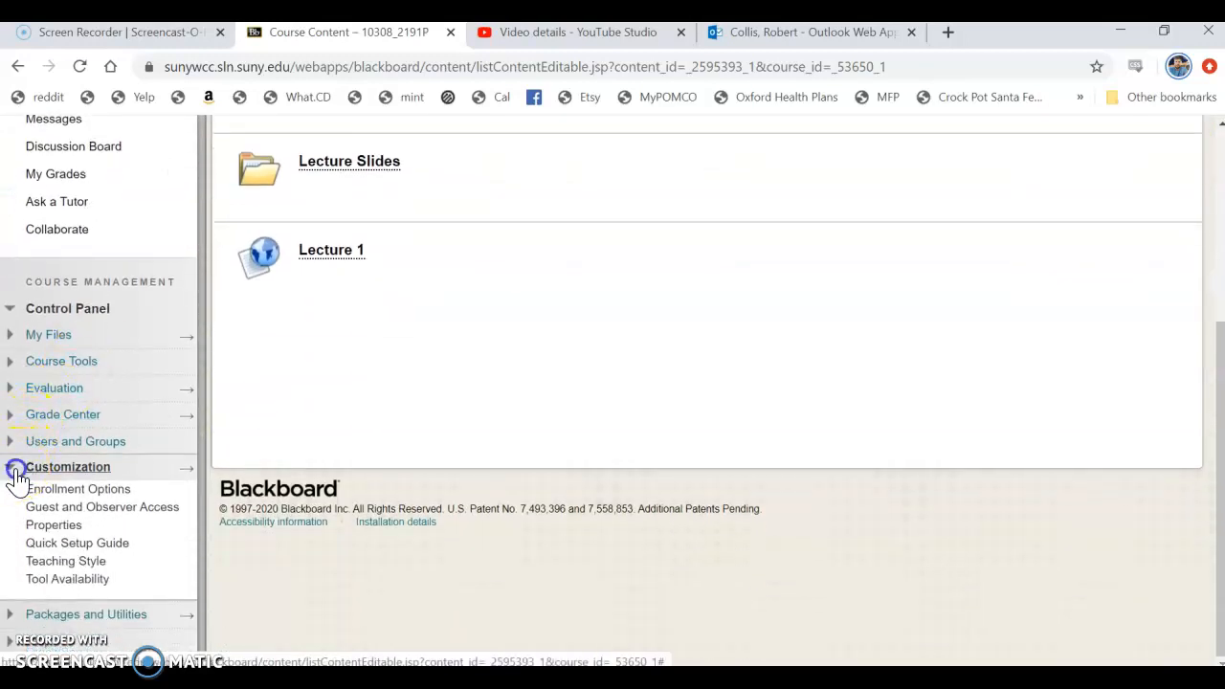
{"action": "left_click", "coordinate": [17, 475]}
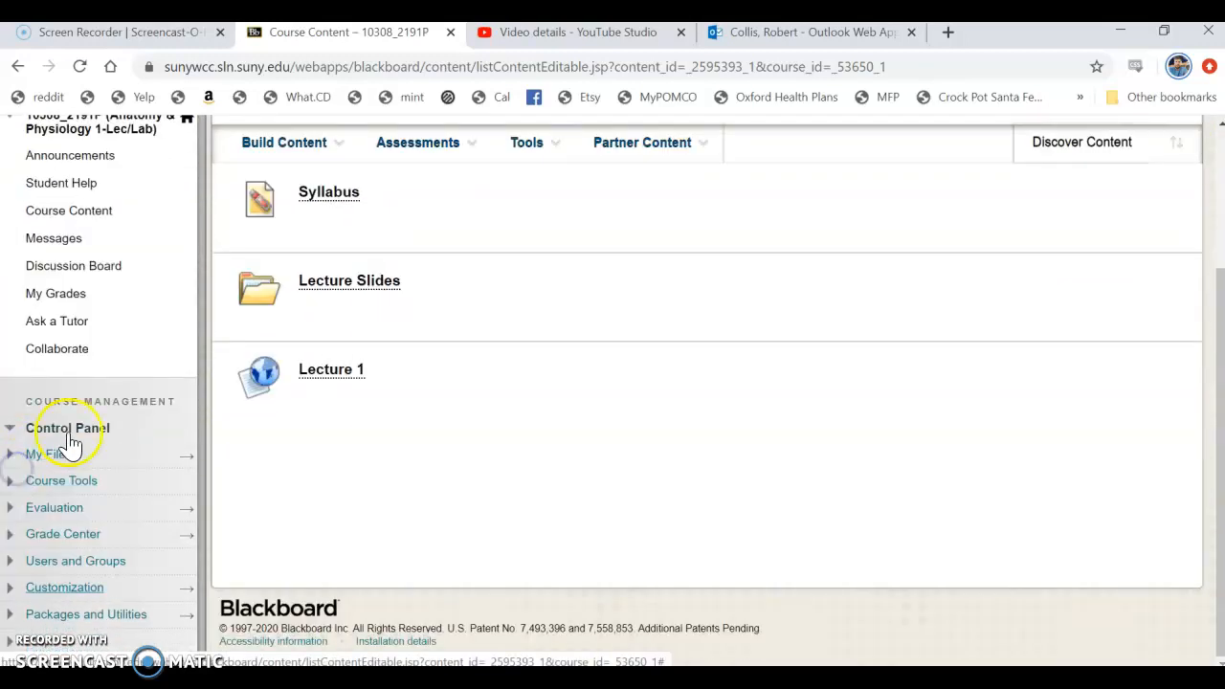
{"action": "left_click", "coordinate": [74, 492]}
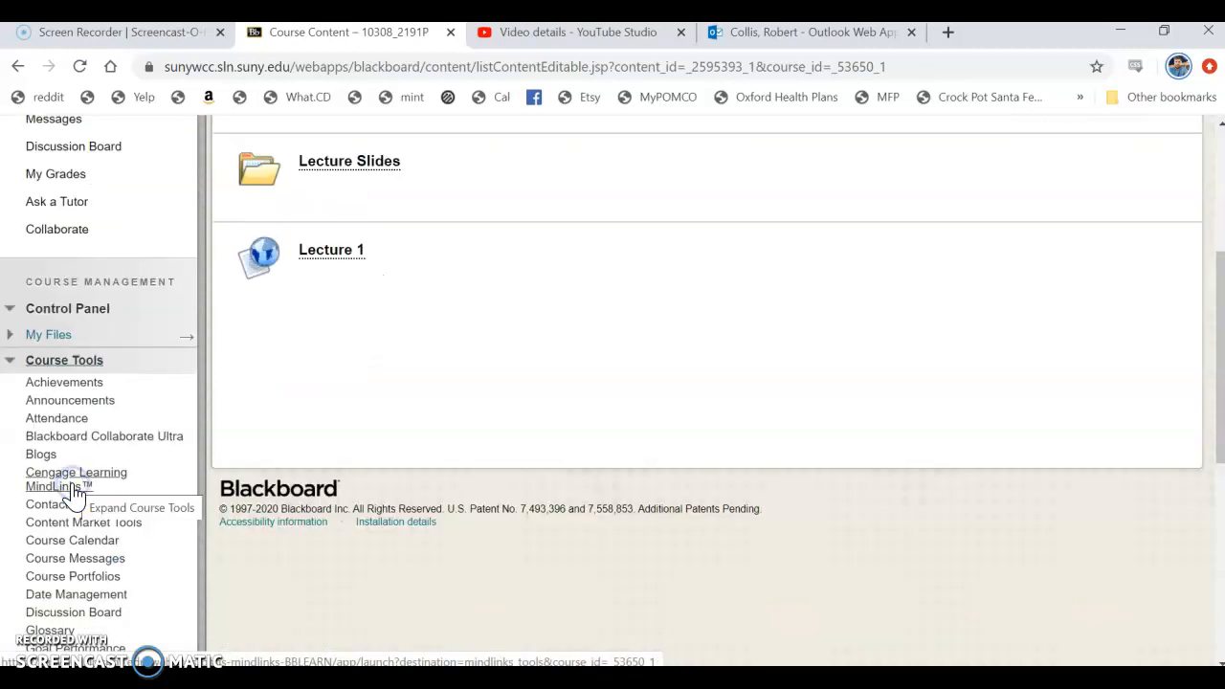
{"action": "scroll", "coordinate": [81, 517], "scroll_direction": "down", "scroll_amount": 3}
{"action": "scroll", "coordinate": [82, 517], "scroll_direction": "down", "scroll_amount": 2}
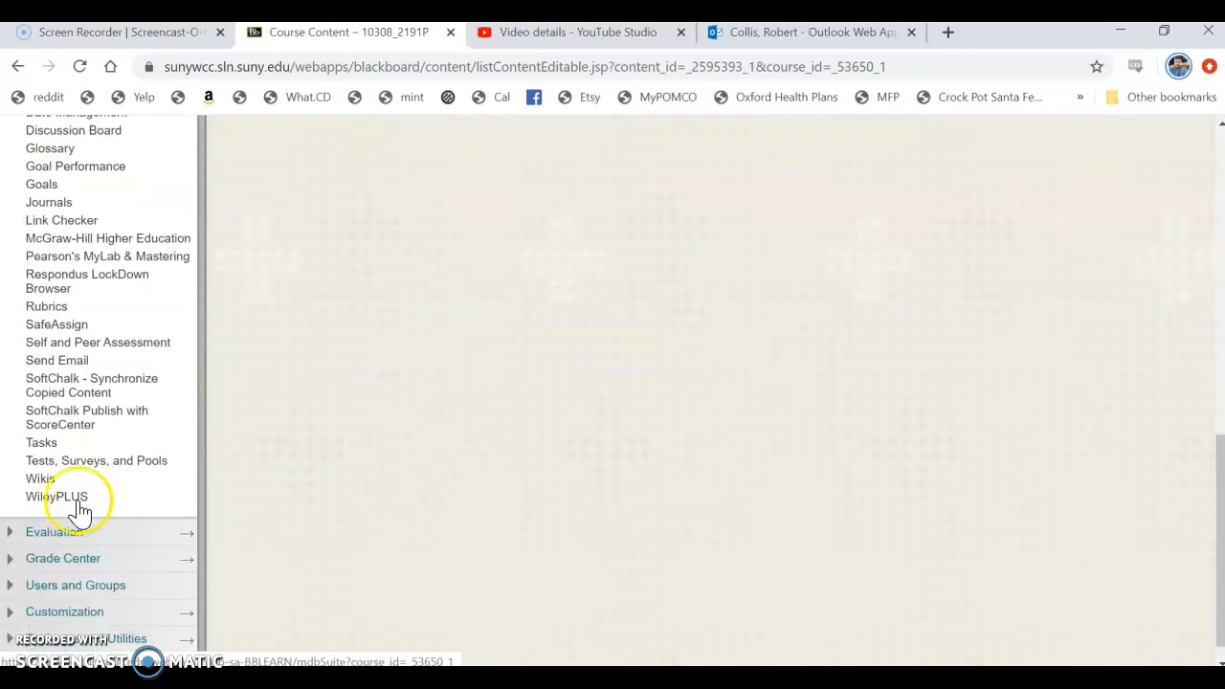
{"action": "left_click", "coordinate": [115, 463]}
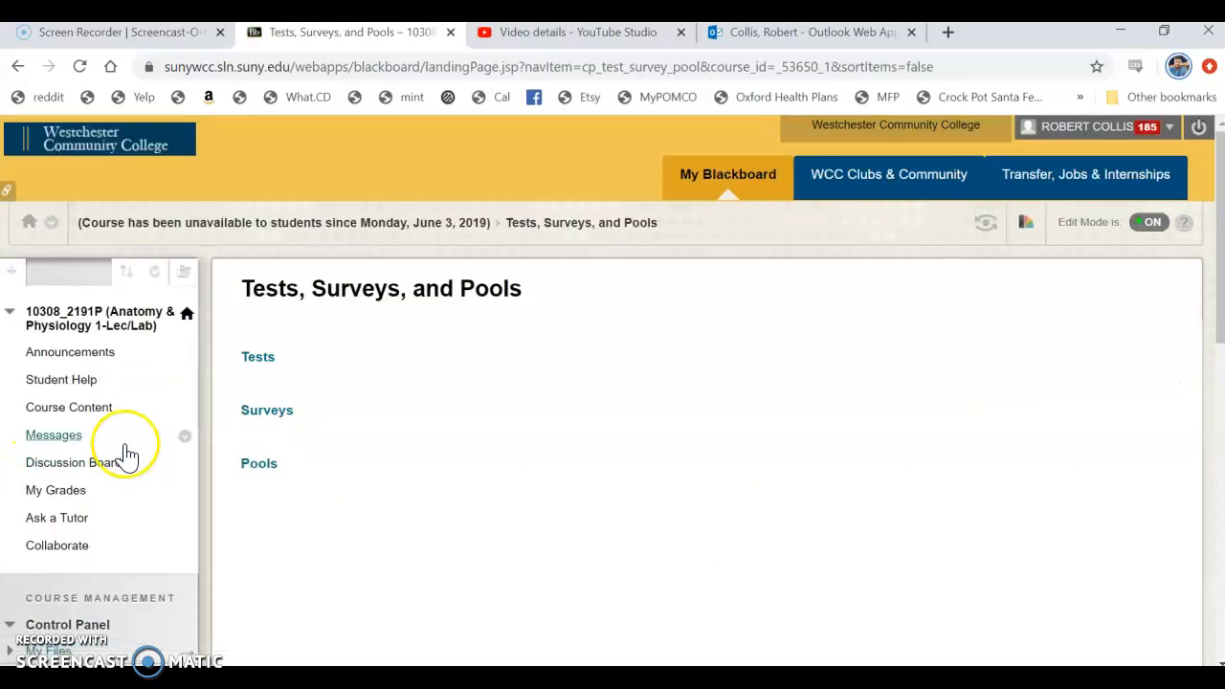
{"action": "left_click", "coordinate": [267, 364]}
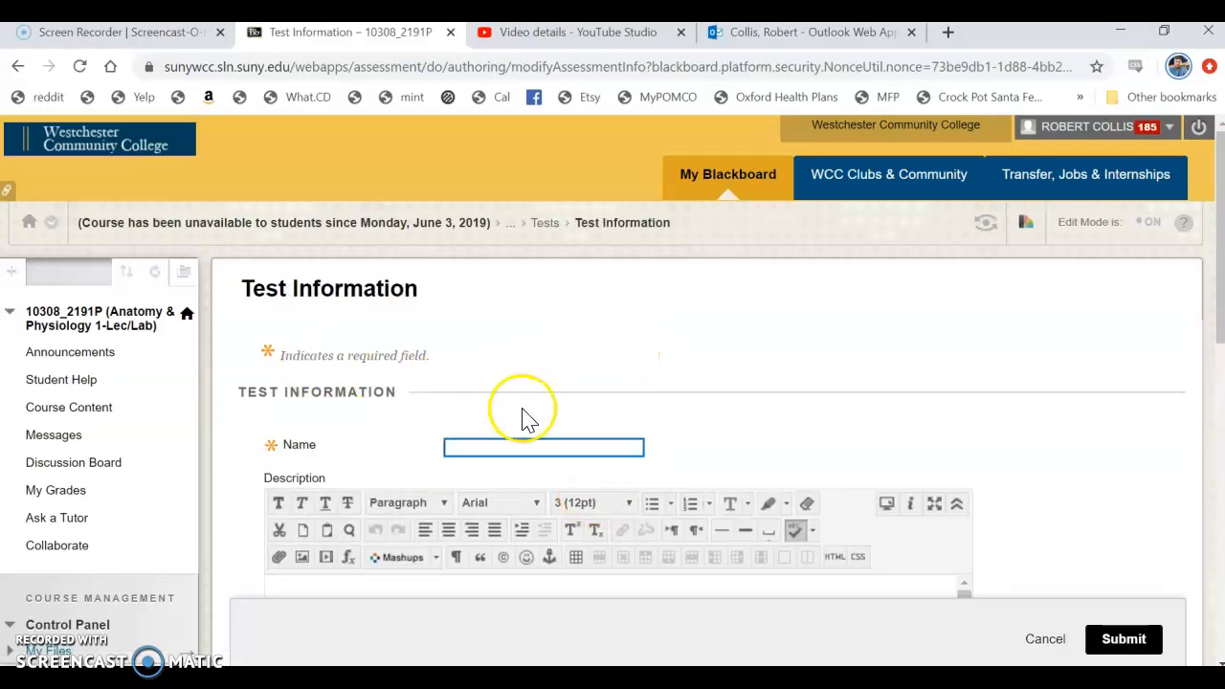
Name the test "Test 1", give it the description "Axial Skeleton", and submit the test information
{"action": "left_click", "coordinate": [531, 443]}
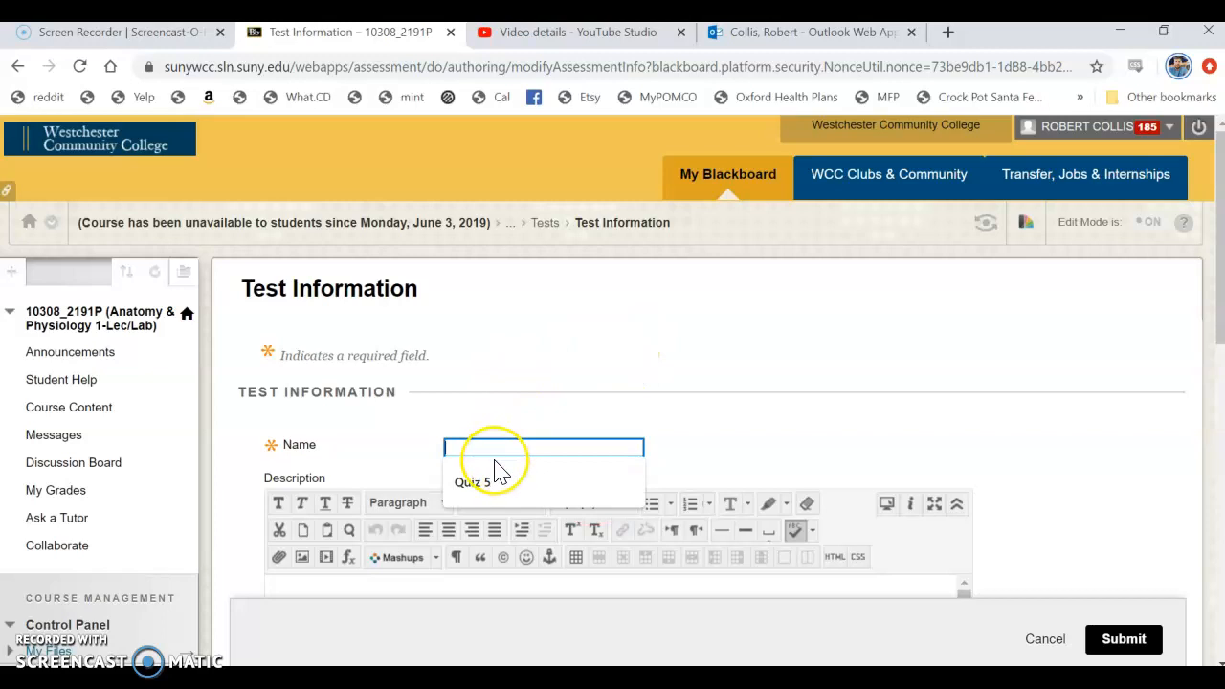
{"action": "type", "text": "Test 1"}
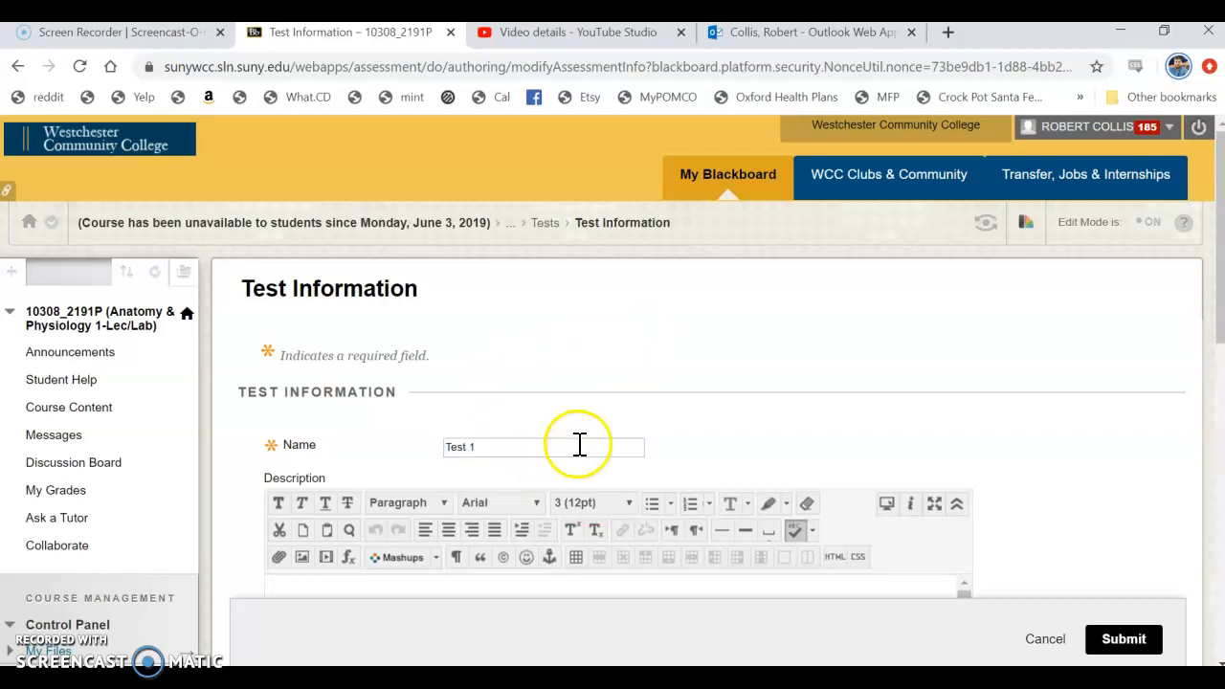
{"action": "left_click", "coordinate": [793, 447]}
{"action": "scroll", "coordinate": [803, 445], "scroll_direction": "down", "scroll_amount": 2}
{"action": "left_click", "coordinate": [618, 429]}
{"action": "left_click", "coordinate": [617, 429]}
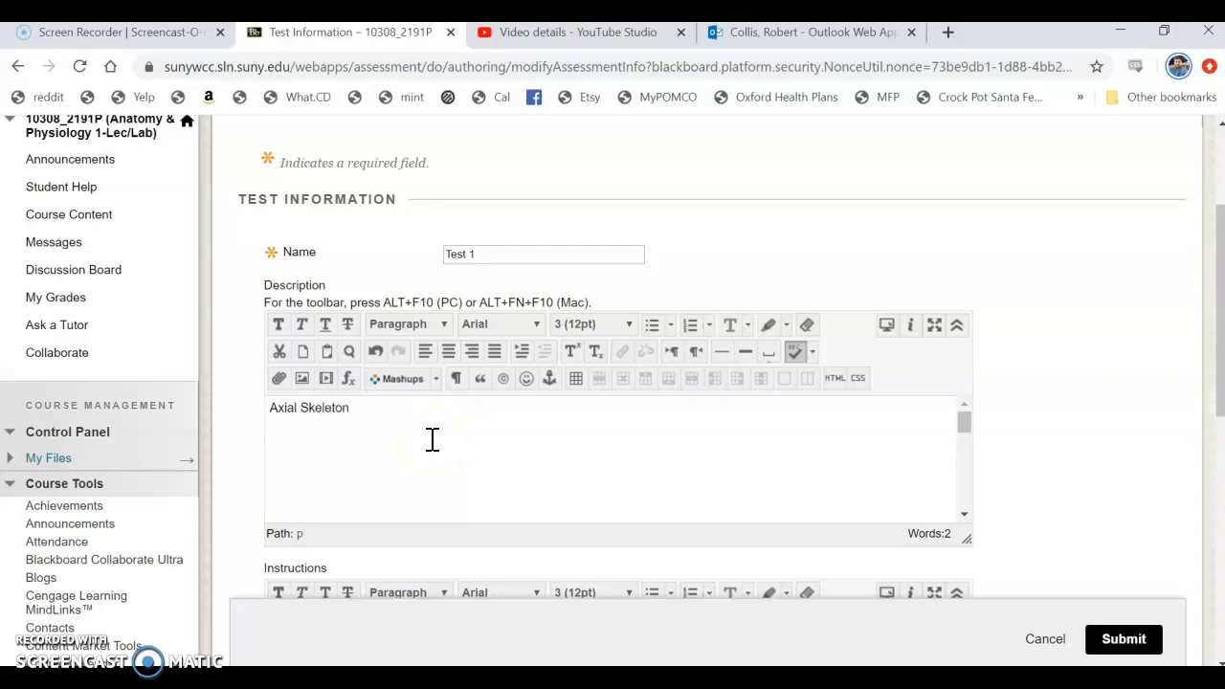
{"action": "left_click", "coordinate": [1126, 639]}
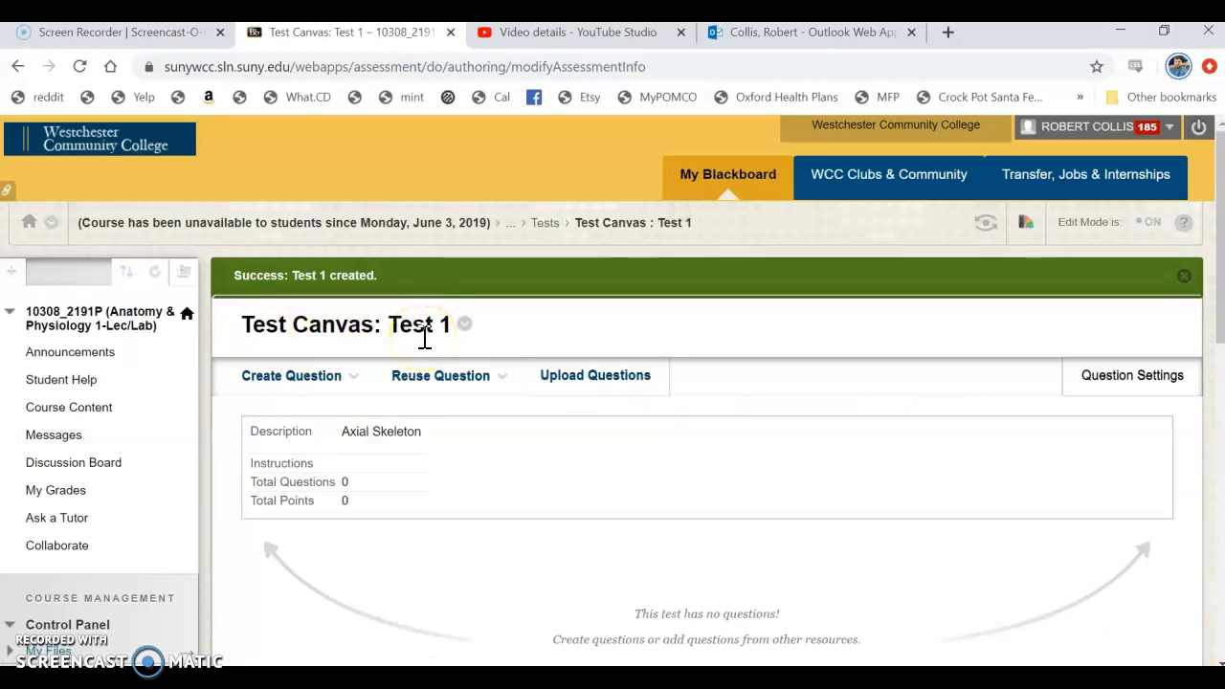
Look through the available question types and create a Multiple Choice question in Test 1
{"action": "left_click", "coordinate": [289, 383]}
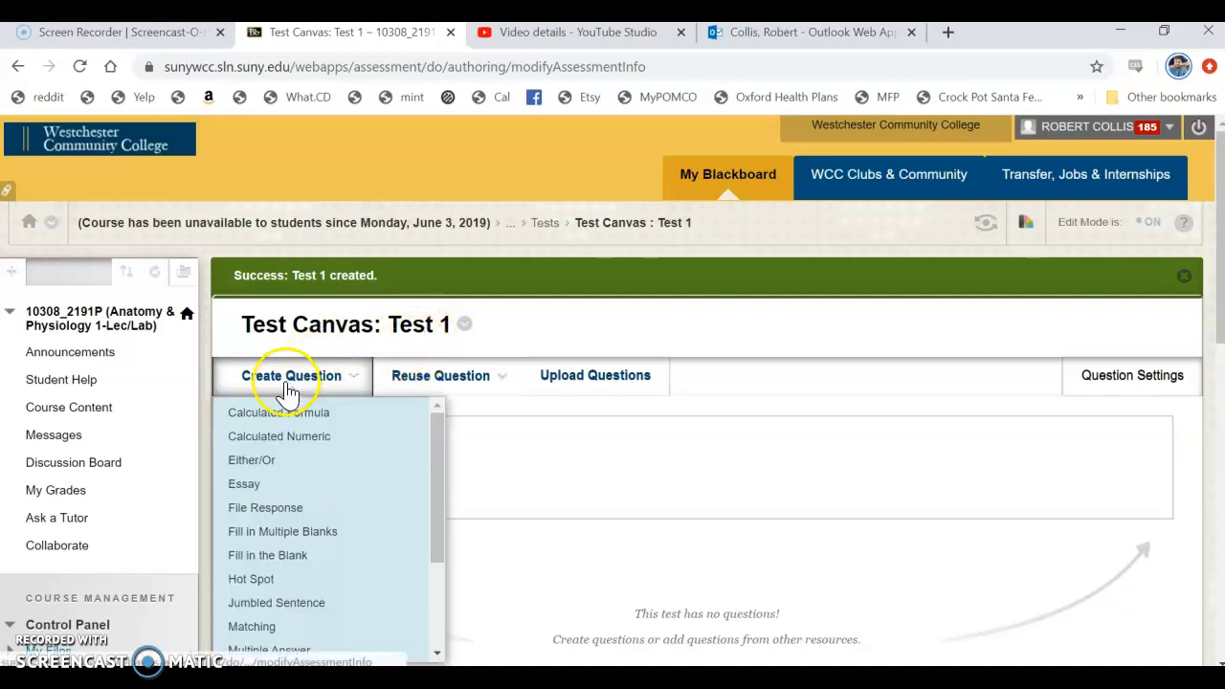
{"action": "scroll", "coordinate": [301, 450], "scroll_direction": "down", "scroll_amount": 1}
{"action": "scroll", "coordinate": [309, 521], "scroll_direction": "up", "scroll_amount": 1}
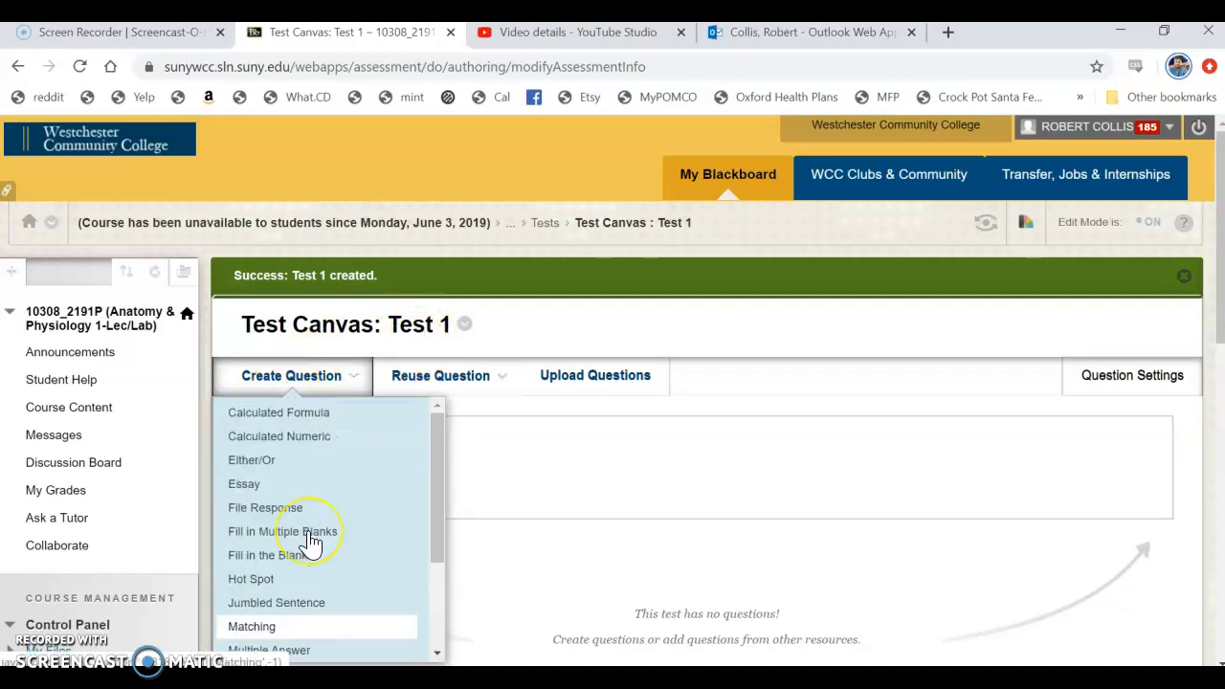
{"action": "scroll", "coordinate": [309, 542], "scroll_direction": "down", "scroll_amount": 1}
{"action": "scroll", "coordinate": [309, 542], "scroll_direction": "up", "scroll_amount": 1}
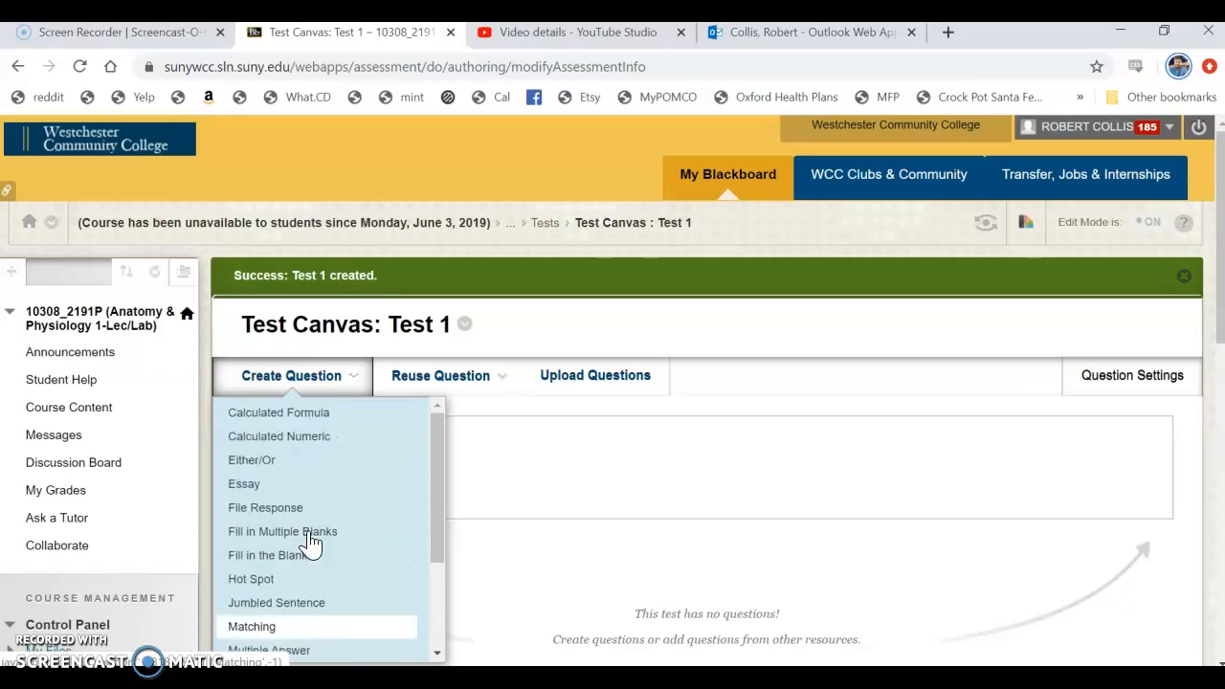
{"action": "scroll", "coordinate": [312, 544], "scroll_direction": "down", "scroll_amount": 1}
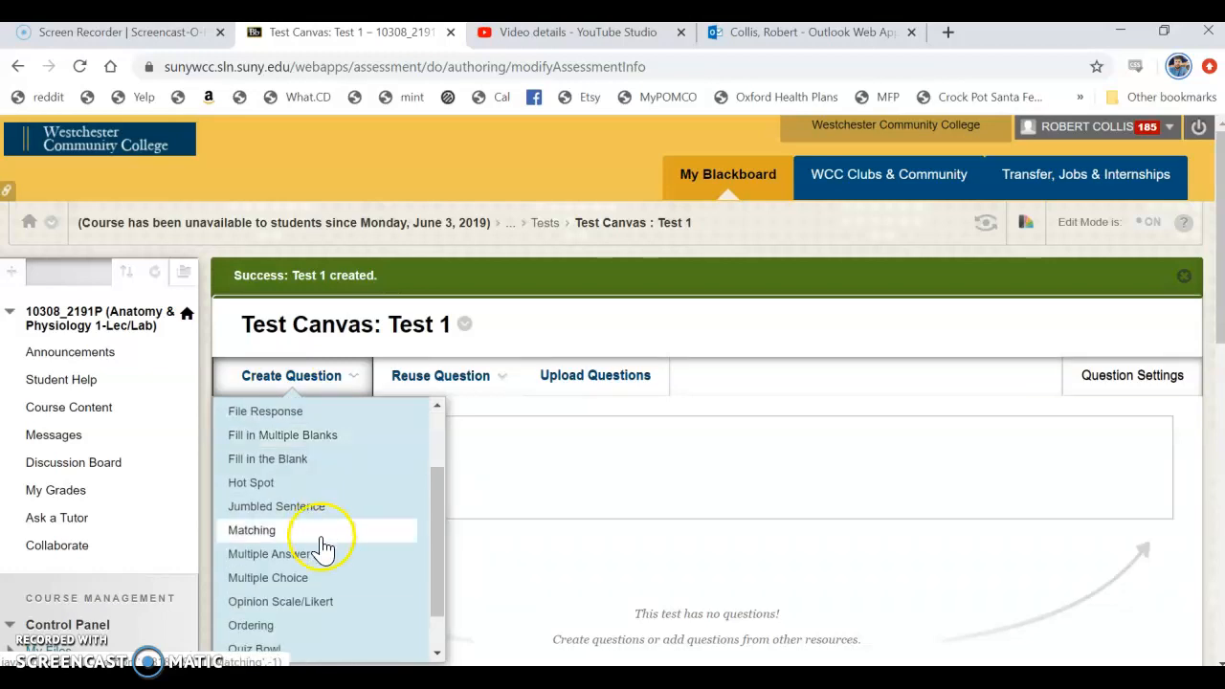
{"action": "left_click", "coordinate": [309, 580]}
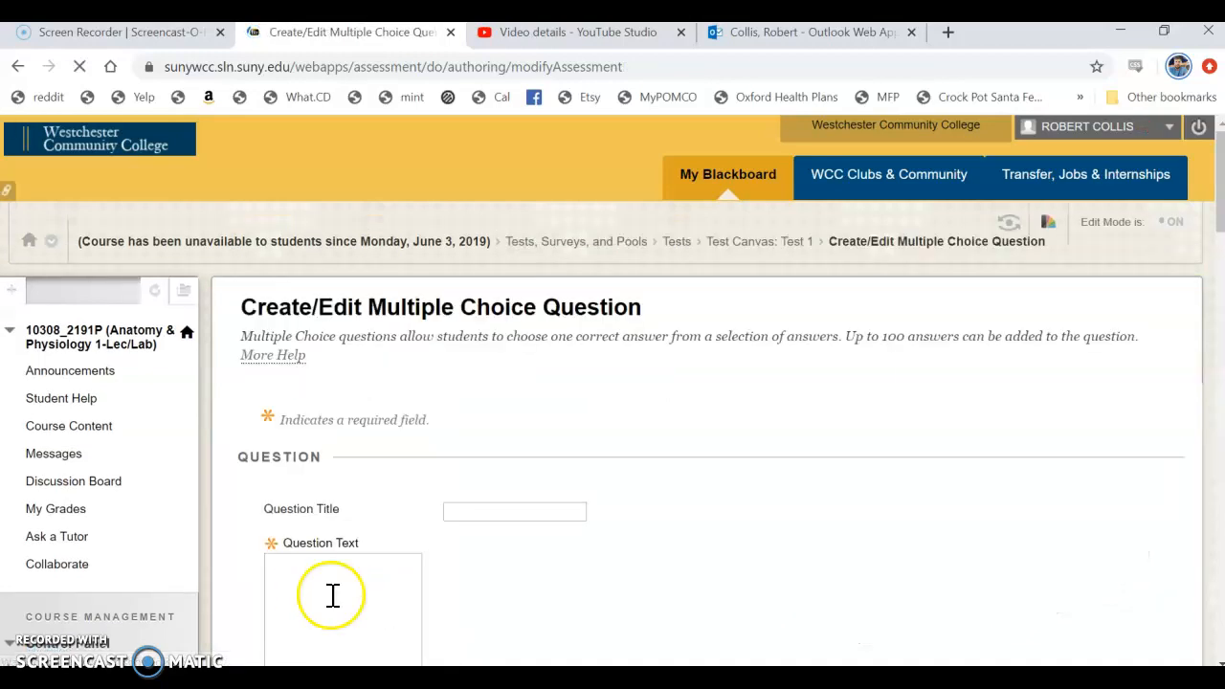
Enter the question text "Which of the following is part of your axial skeleton?" and enable showing answers in random order
{"action": "scroll", "coordinate": [1220, 177], "scroll_direction": "down", "scroll_amount": 3}
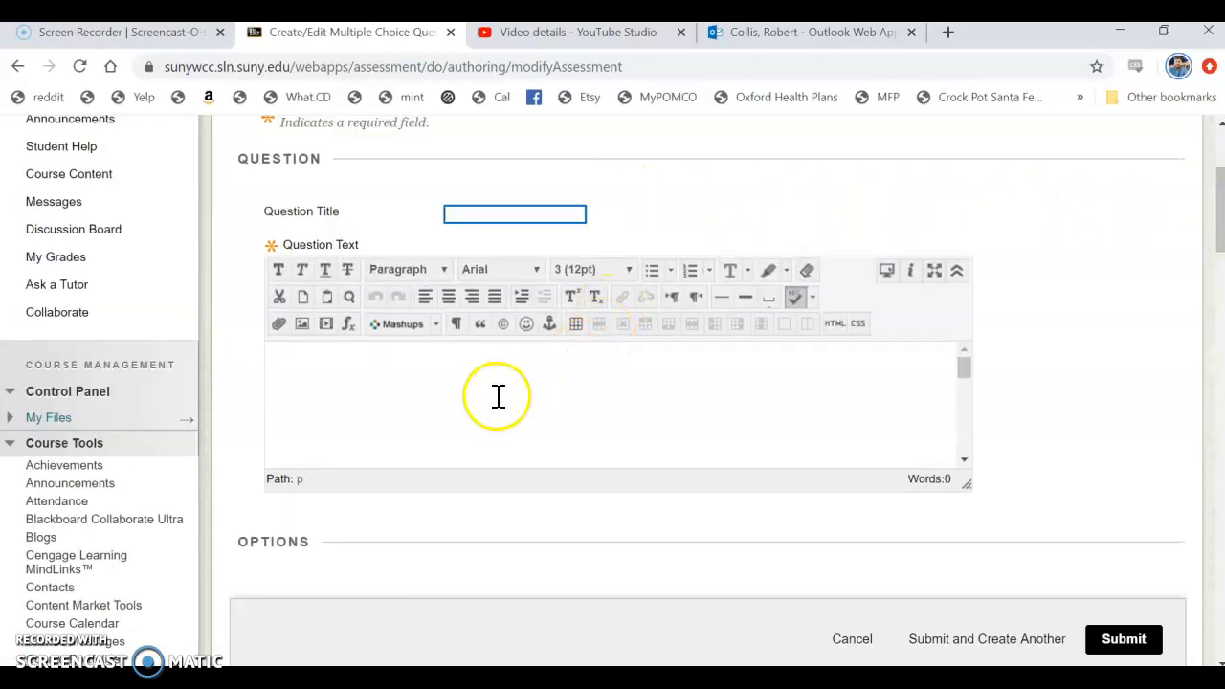
{"action": "left_click", "coordinate": [460, 212]}
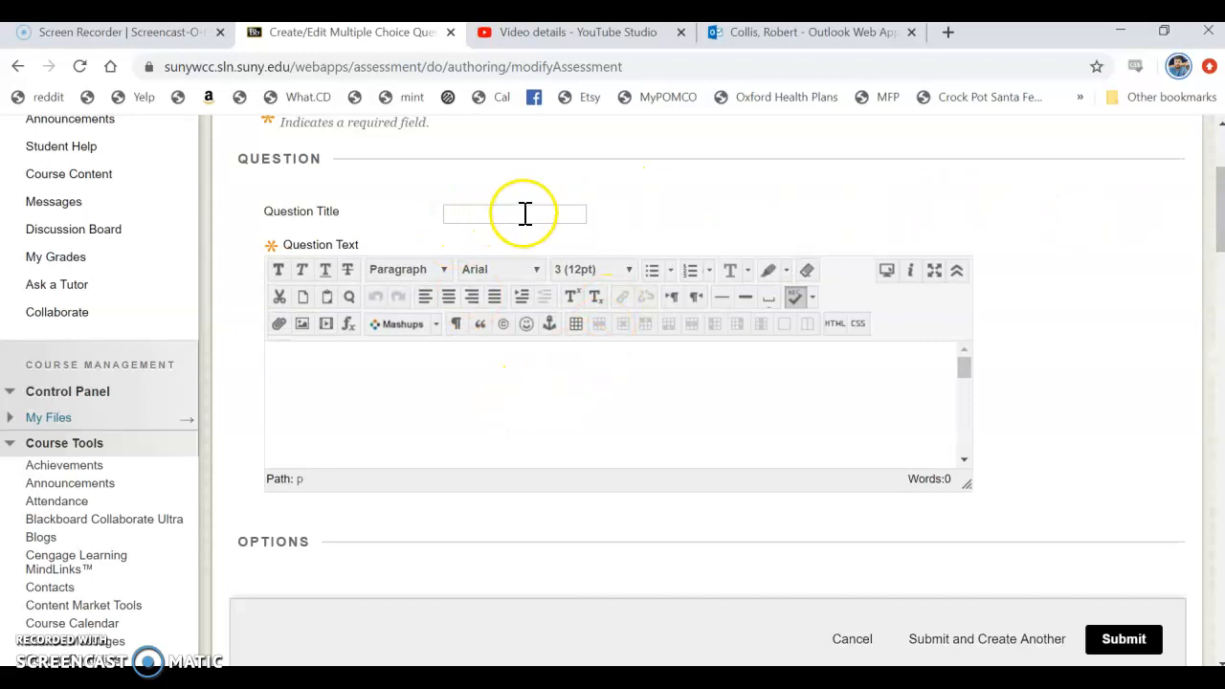
{"action": "left_click", "coordinate": [412, 384]}
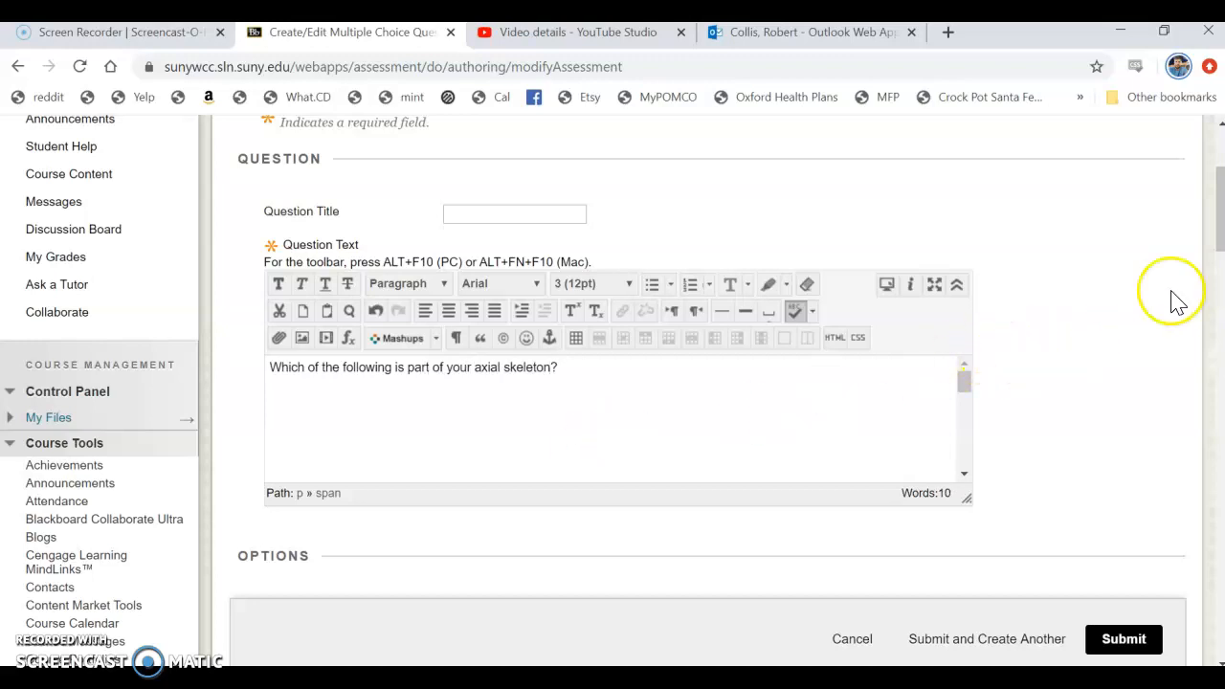
{"action": "left_click_drag", "start_coordinate": [1218, 224], "coordinate": [1217, 286]}
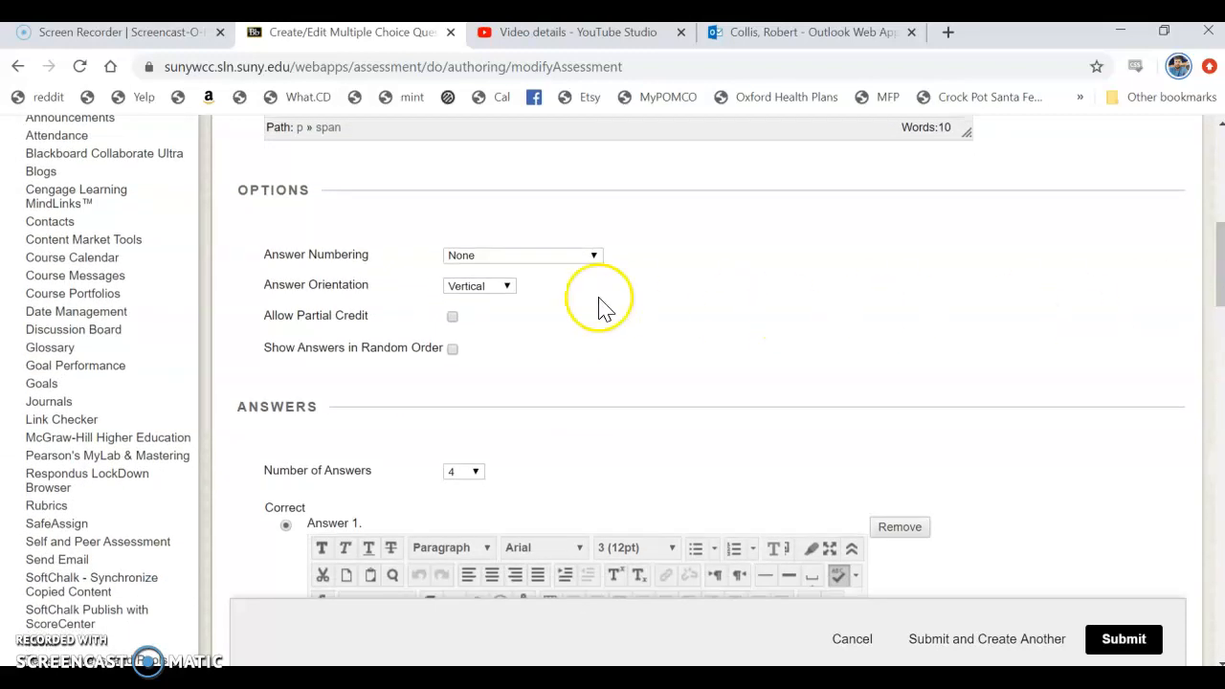
{"action": "left_click", "coordinate": [452, 348]}
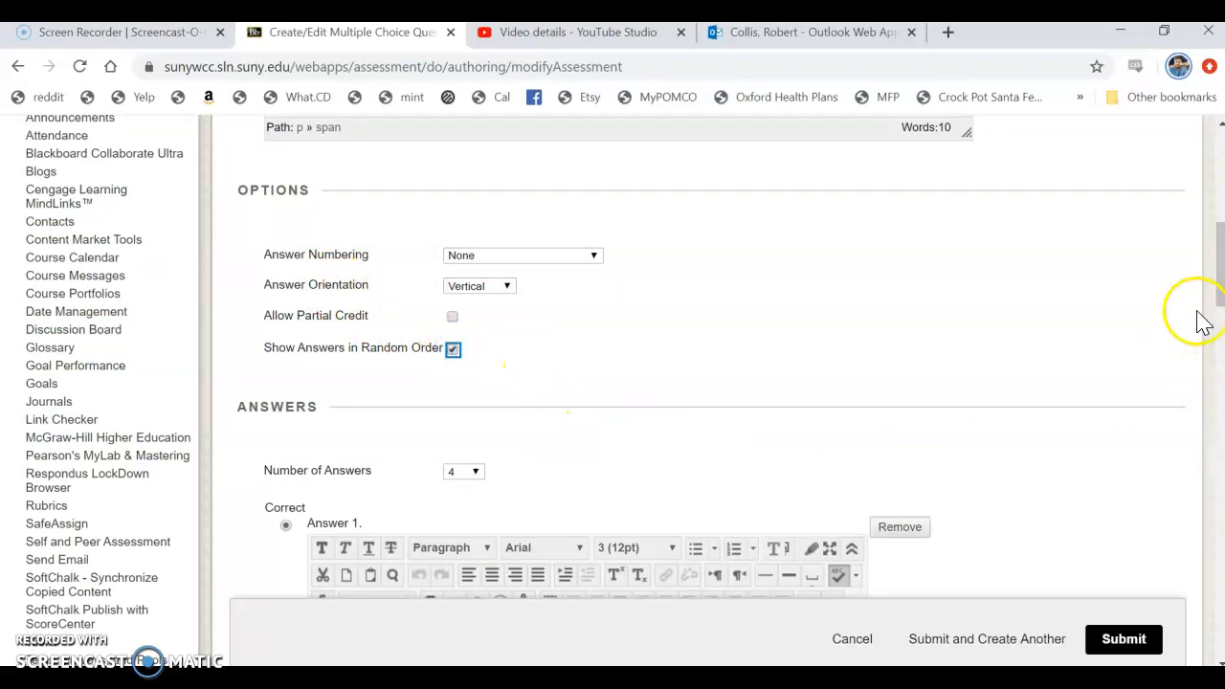
Remove the last answer choice from the multiple choice question
{"action": "left_click_drag", "start_coordinate": [1221, 273], "coordinate": [1221, 313]}
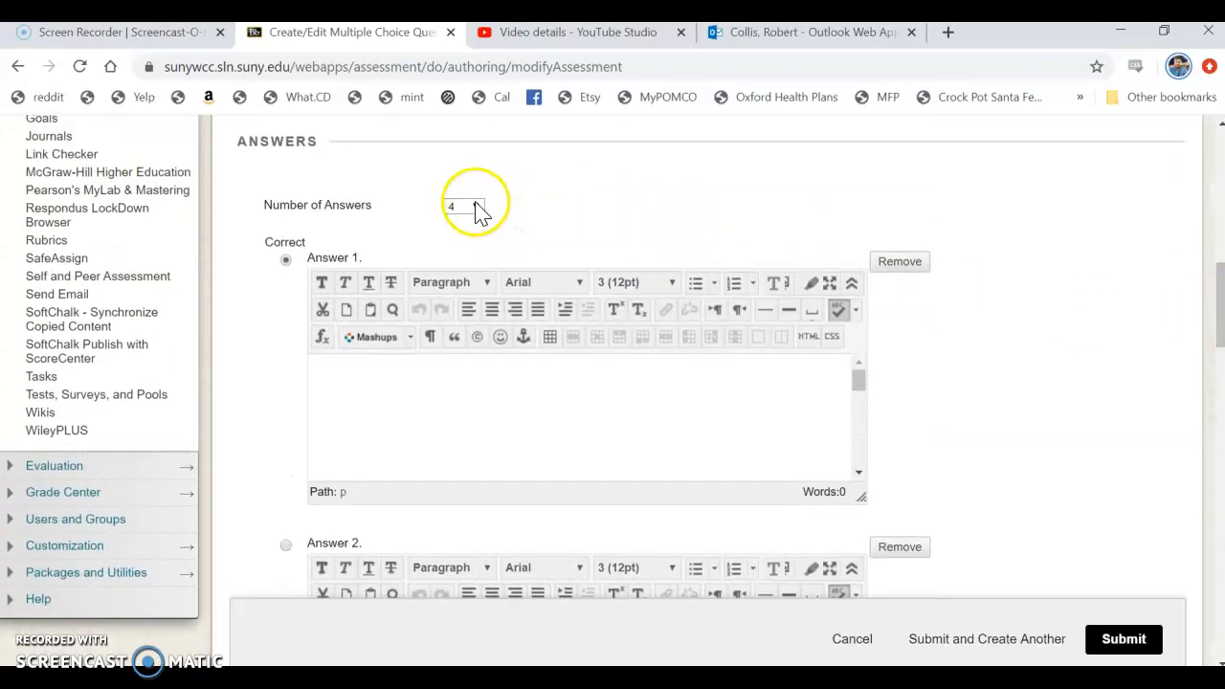
{"action": "left_click", "coordinate": [1066, 333]}
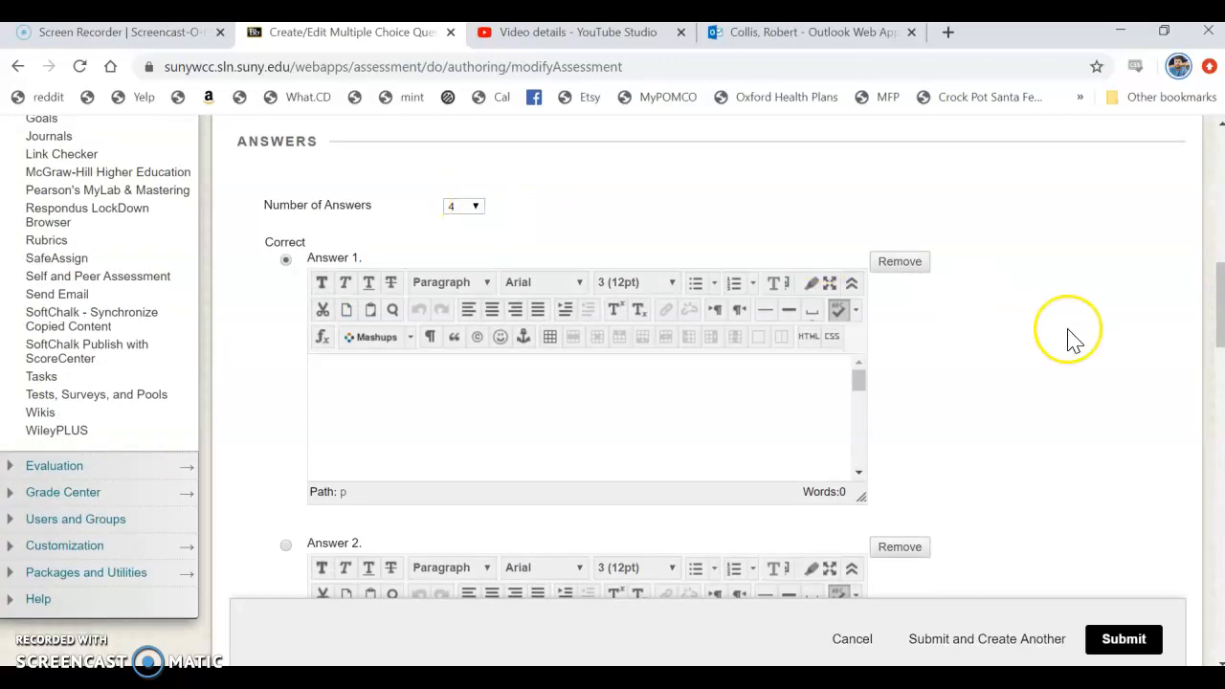
{"action": "scroll", "coordinate": [1069, 334], "scroll_direction": "down", "scroll_amount": 7}
{"action": "scroll", "coordinate": [1069, 341], "scroll_direction": "down", "scroll_amount": 1}
{"action": "left_click", "coordinate": [899, 347]}
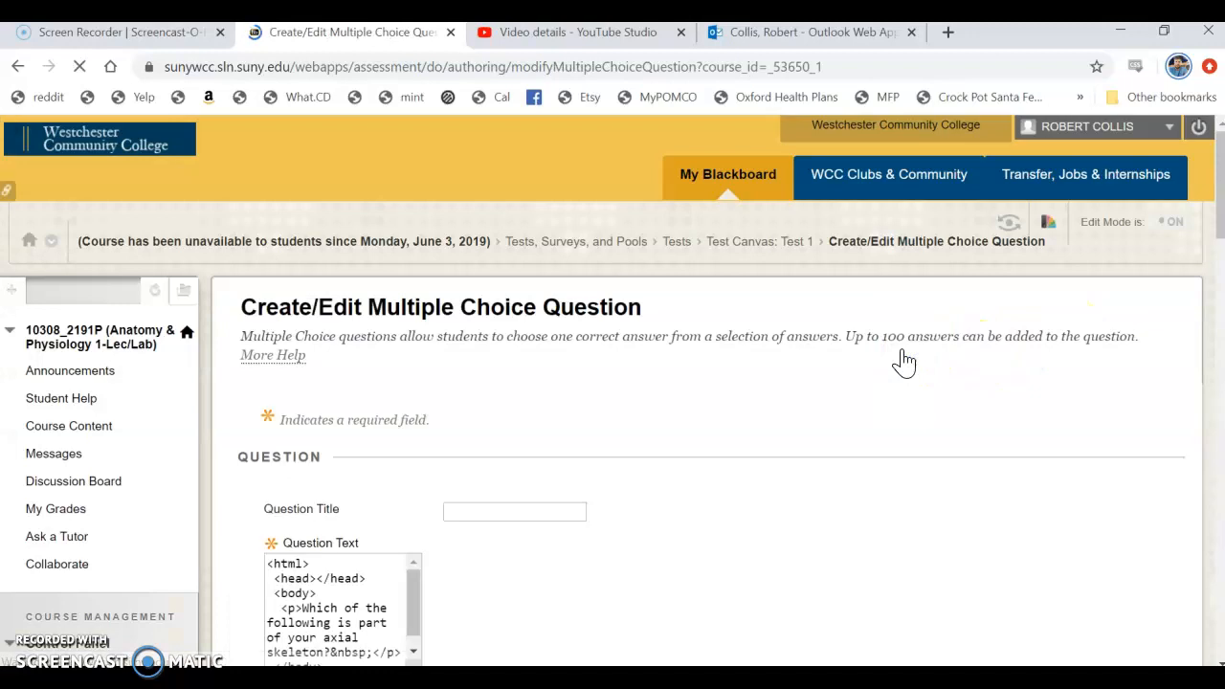
Set the question's number of answers to 4 and return to the Answer 1 field
{"action": "left_click_drag", "start_coordinate": [1207, 213], "coordinate": [1207, 341]}
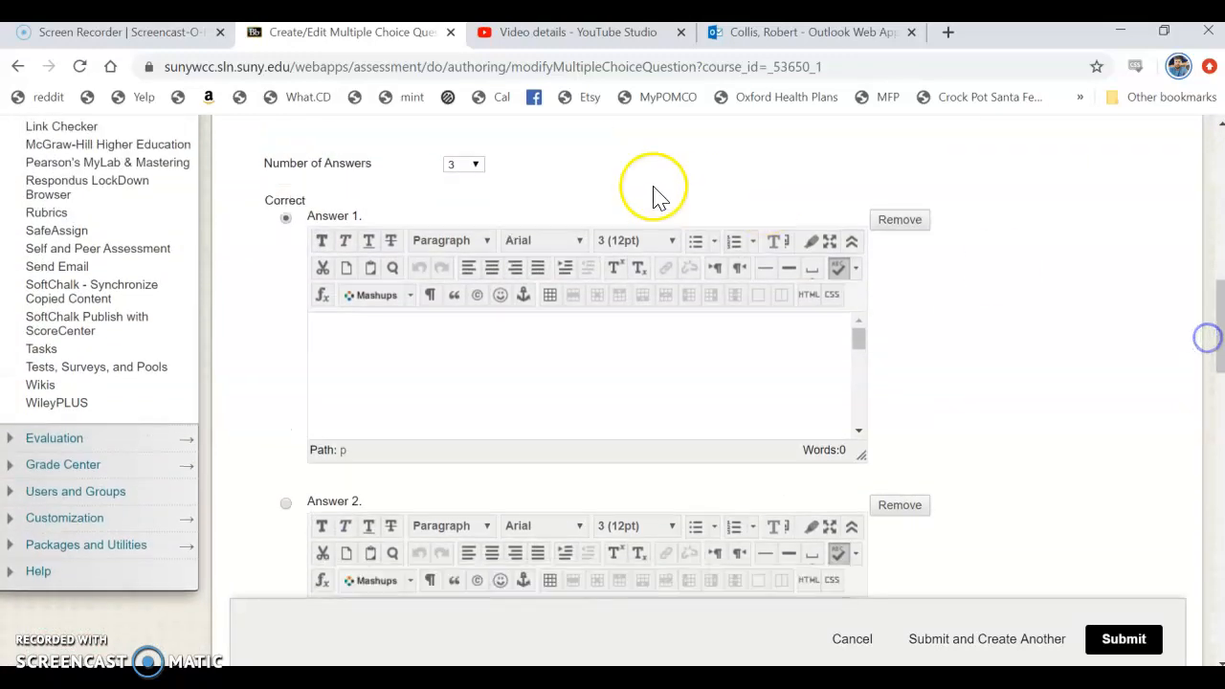
{"action": "left_click", "coordinate": [474, 166]}
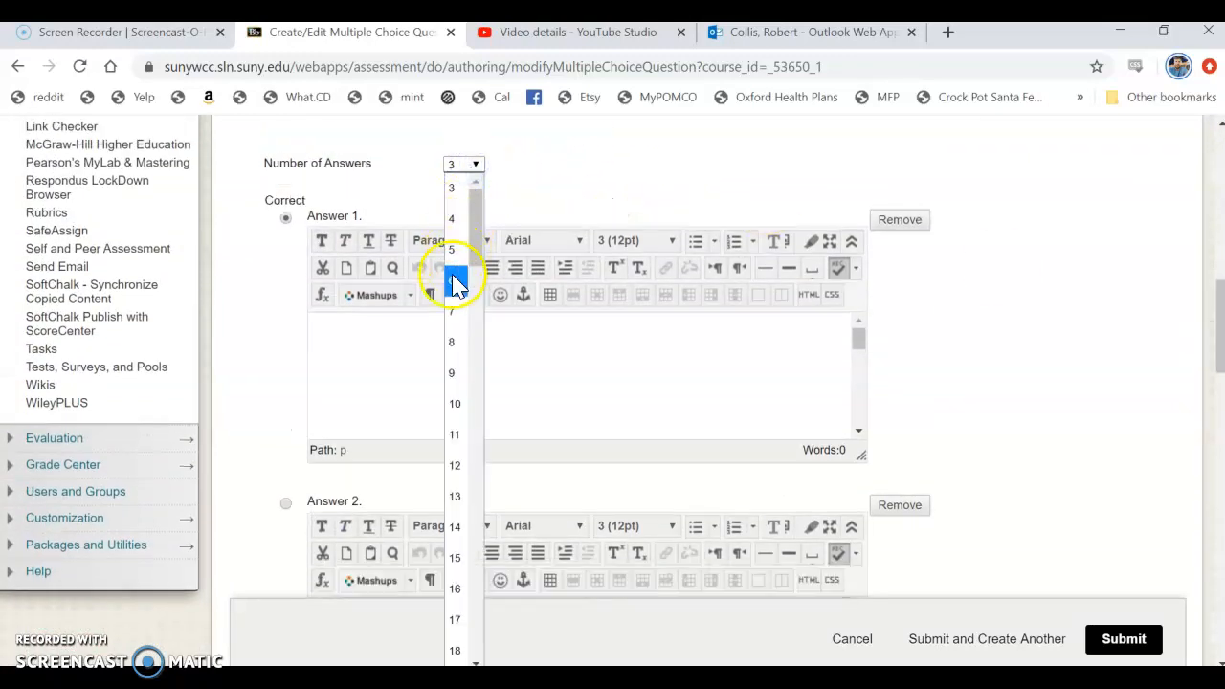
{"action": "left_click", "coordinate": [456, 219]}
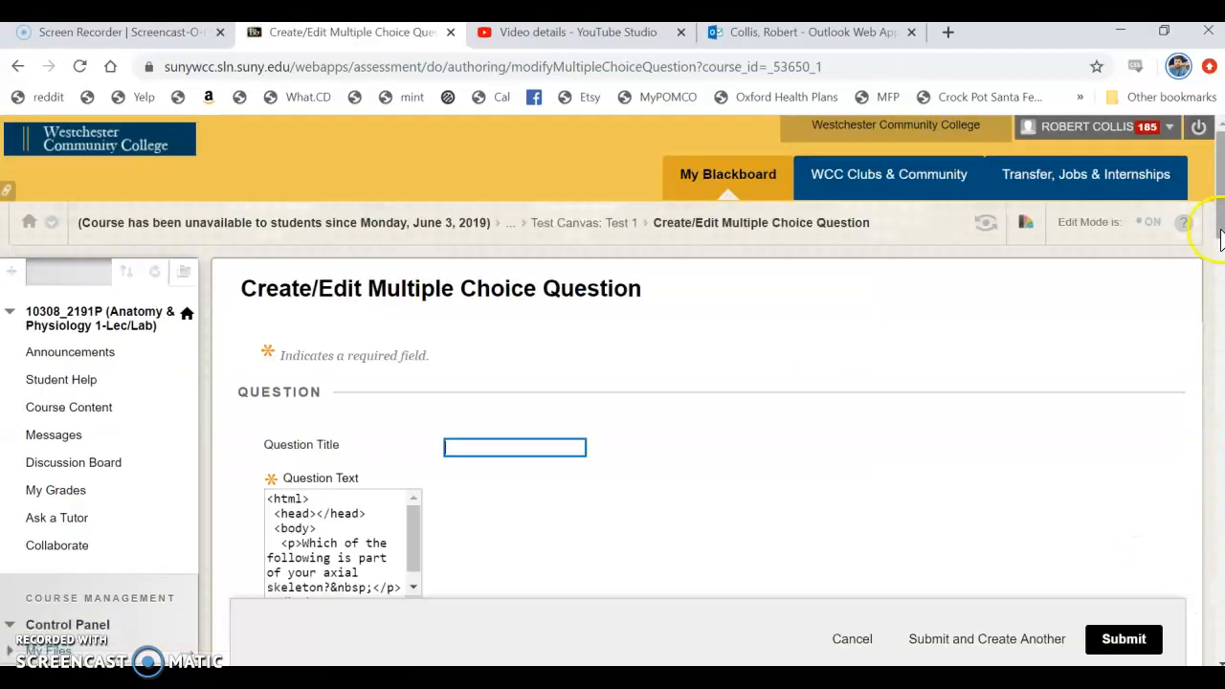
{"action": "left_click_drag", "start_coordinate": [1218, 201], "coordinate": [1203, 354]}
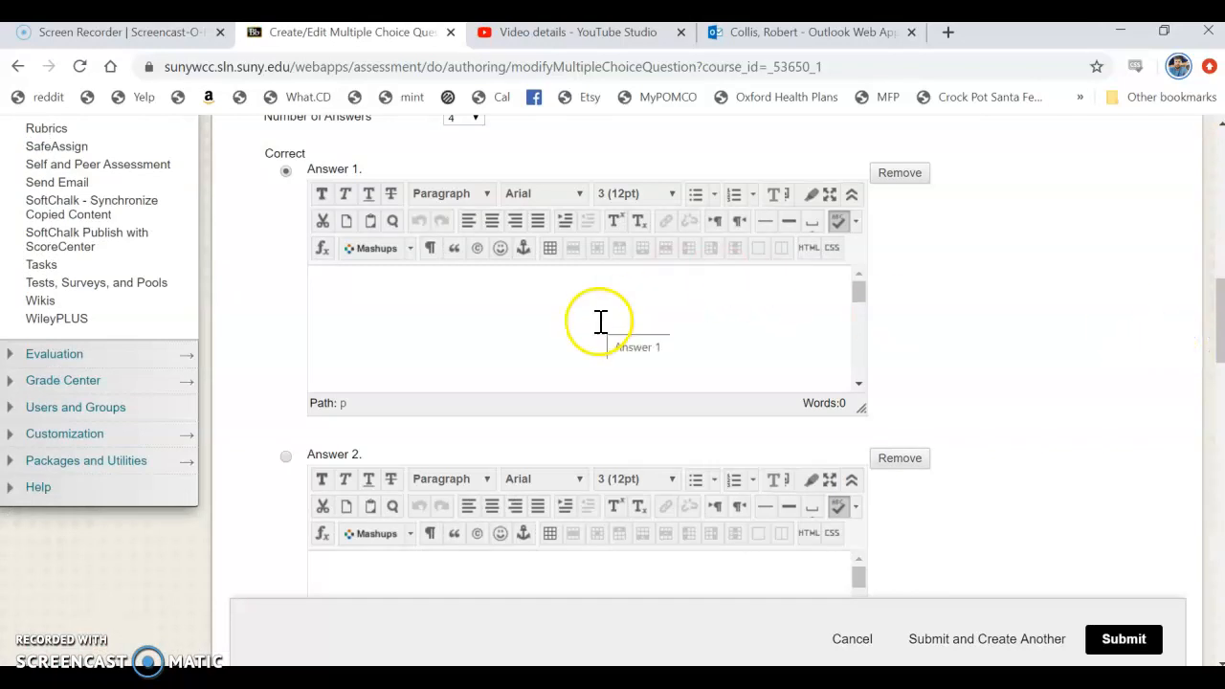
Fill in the first two answer choices with Humerus for Answer 1 and Tibia for Answer 2
{"action": "left_click", "coordinate": [599, 319]}
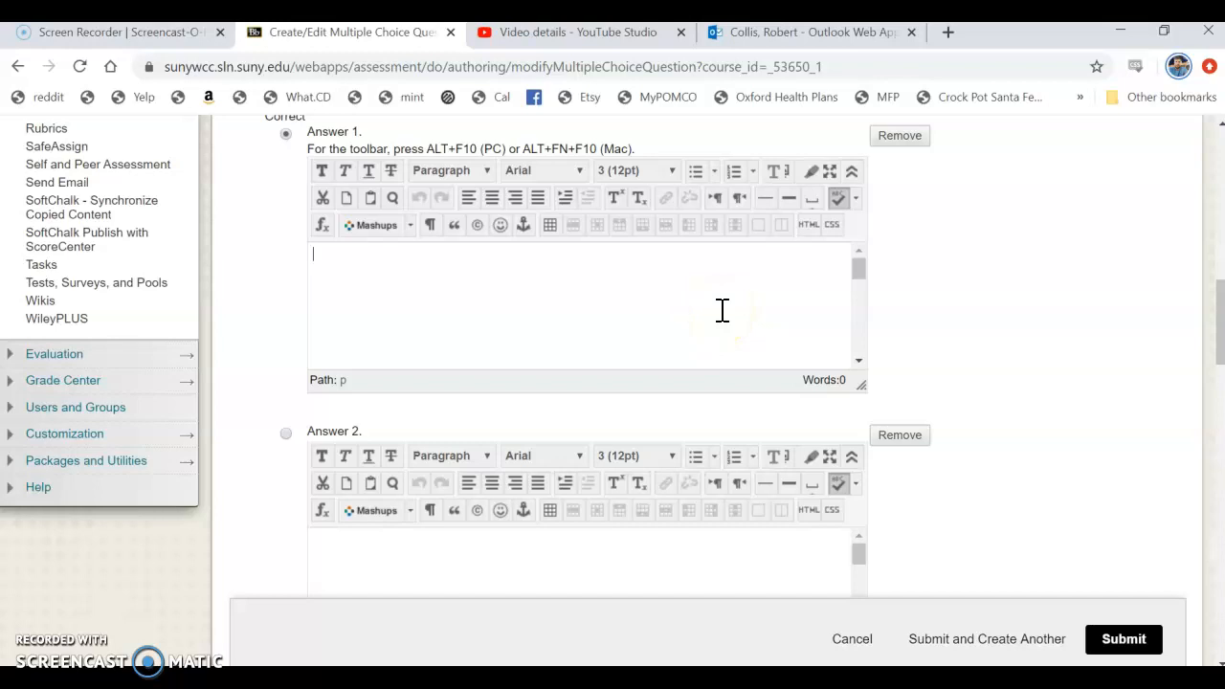
{"action": "left_click", "coordinate": [986, 321]}
{"action": "scroll", "coordinate": [779, 415], "scroll_direction": "down", "scroll_amount": 2}
{"action": "left_click", "coordinate": [766, 401]}
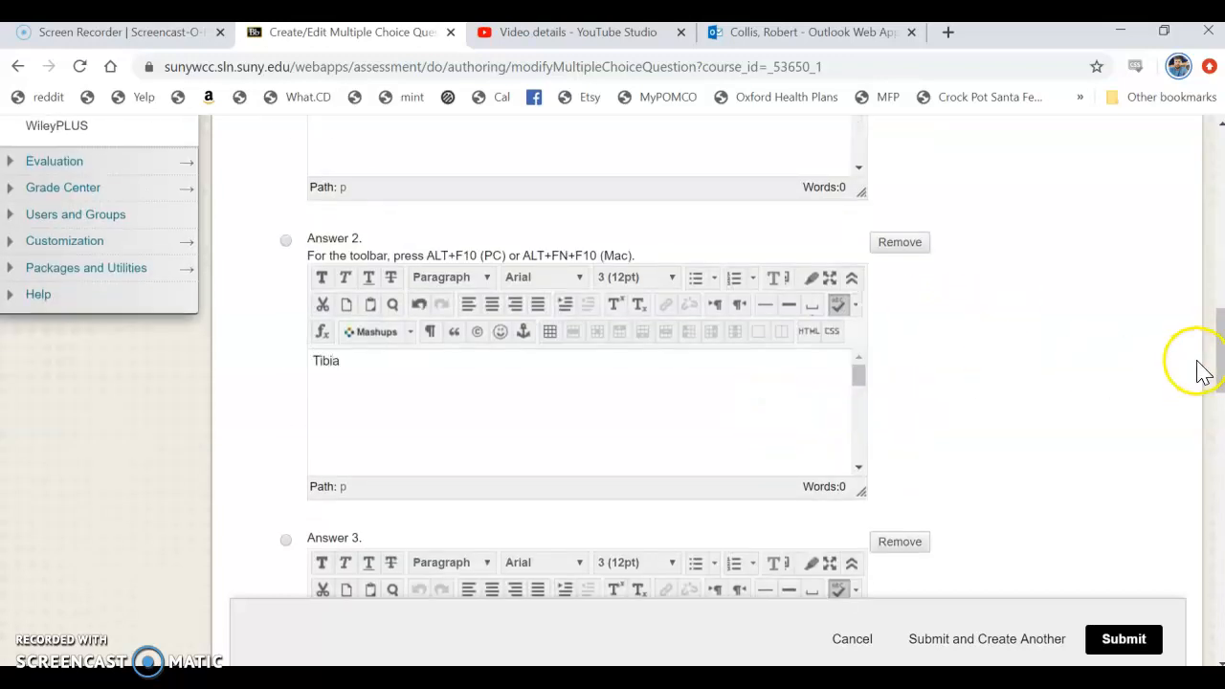
Fill in the remaining answer choices with Femur for Answer 3 and Sternum for Answer 4
{"action": "scroll", "coordinate": [714, 454], "scroll_direction": "down", "scroll_amount": 3}
{"action": "left_click", "coordinate": [687, 446]}
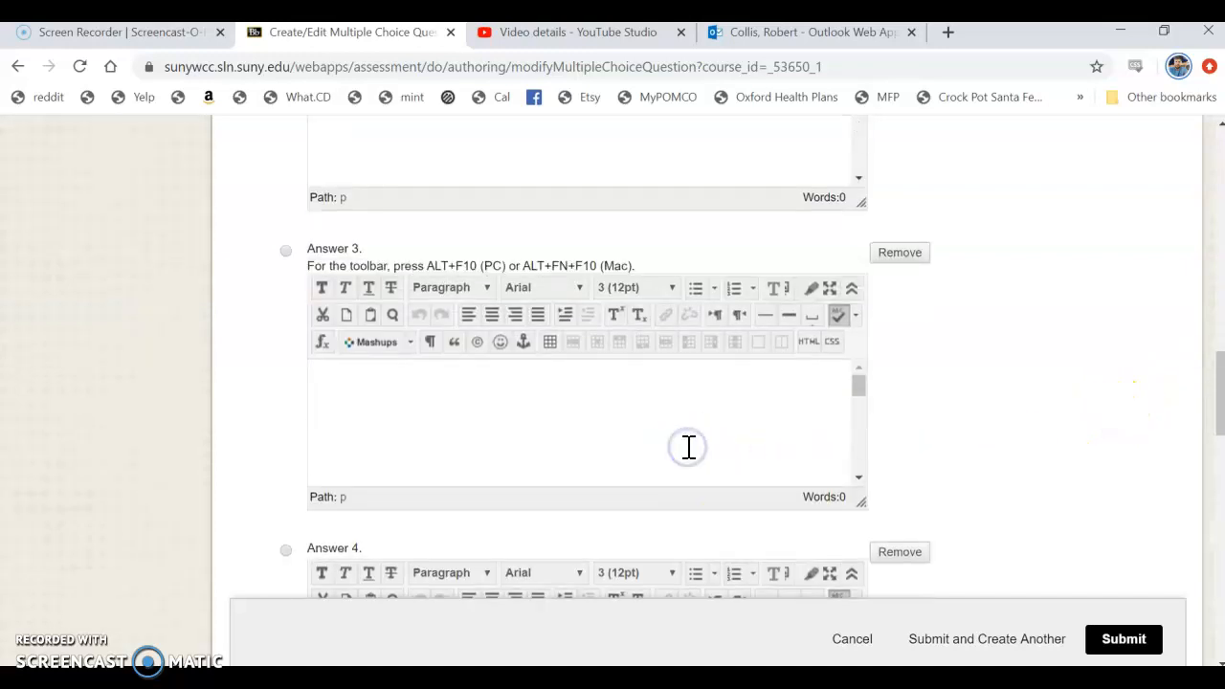
{"action": "type", "text": "Femur"}
{"action": "left_click", "coordinate": [1063, 392]}
{"action": "scroll", "coordinate": [1063, 392], "scroll_direction": "down", "scroll_amount": 2}
{"action": "left_click", "coordinate": [650, 509]}
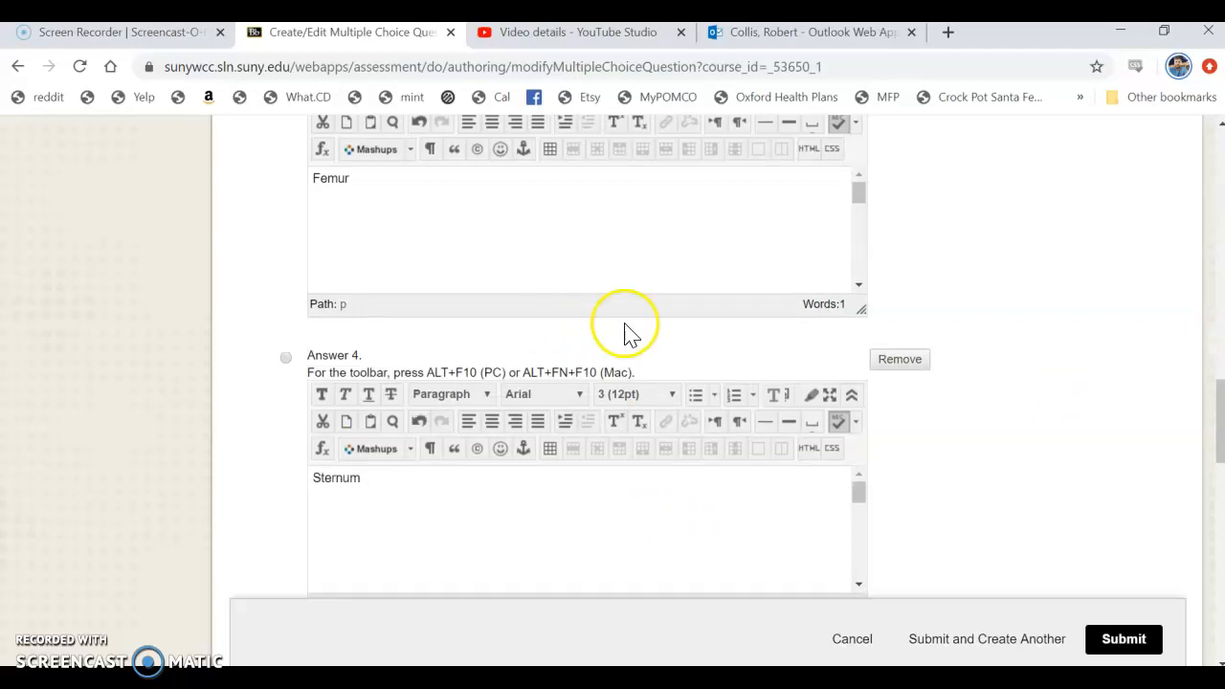
Mark Answer 4, Sternum, as the correct answer and submit the multiple choice question
{"action": "left_click", "coordinate": [285, 357]}
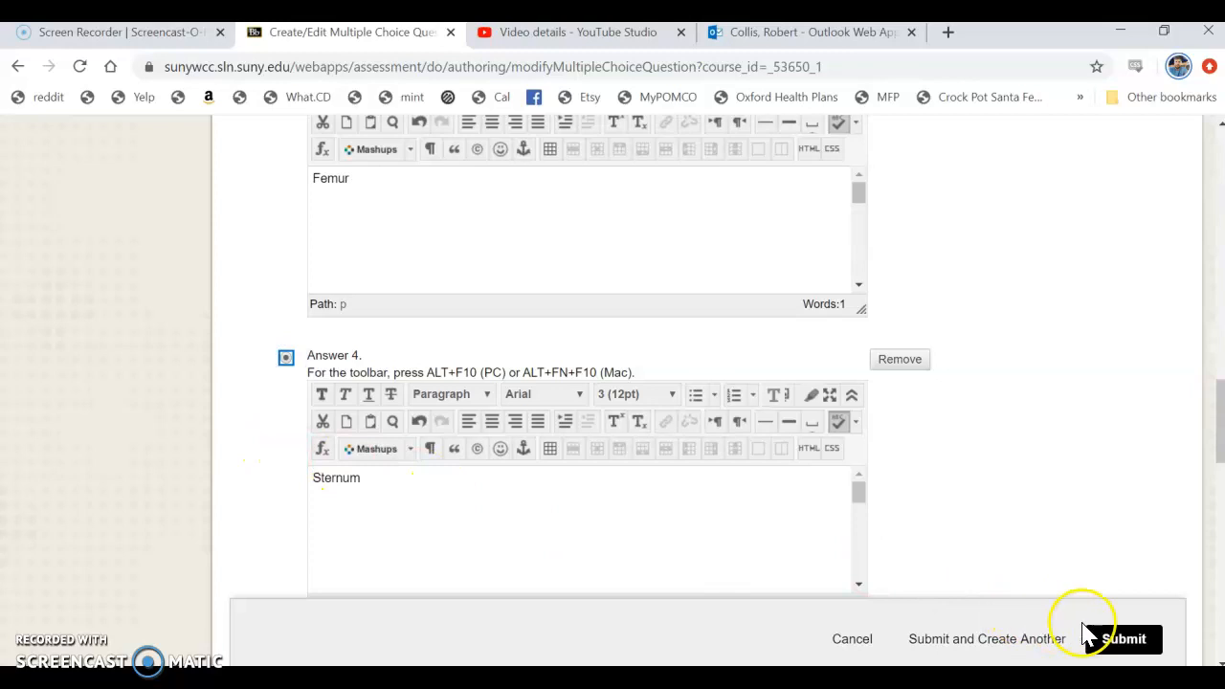
{"action": "left_click", "coordinate": [1108, 641]}
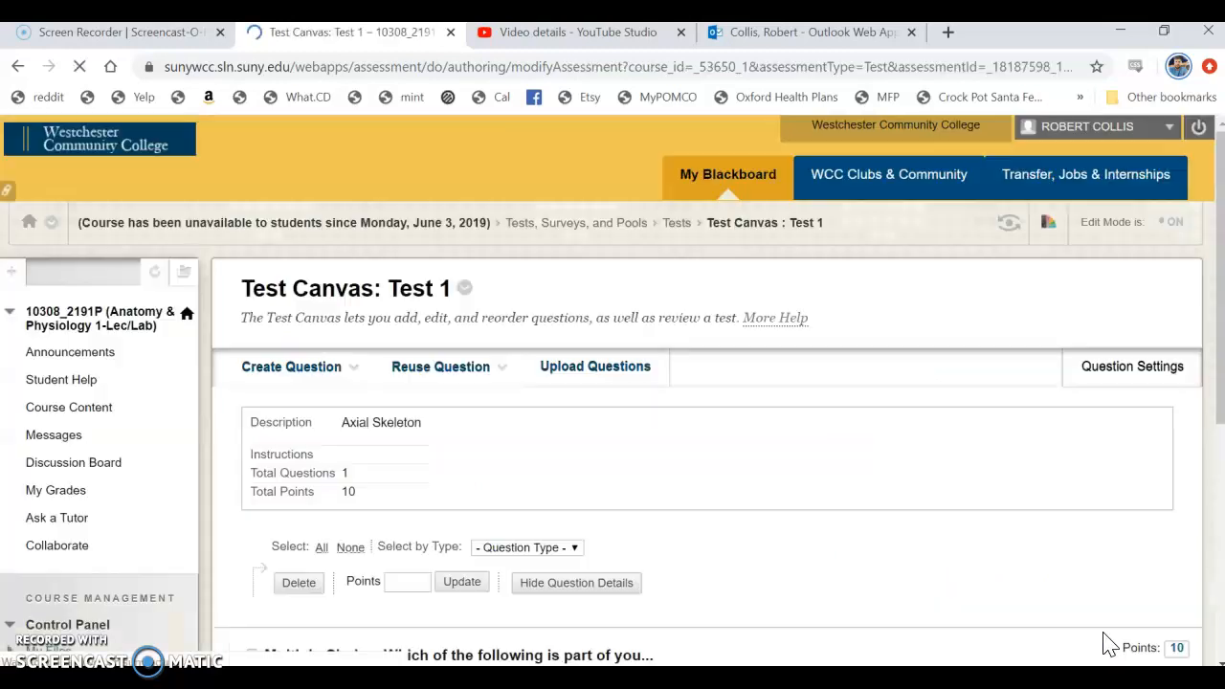
{"action": "left_click_drag", "start_coordinate": [1217, 167], "coordinate": [1202, 339]}
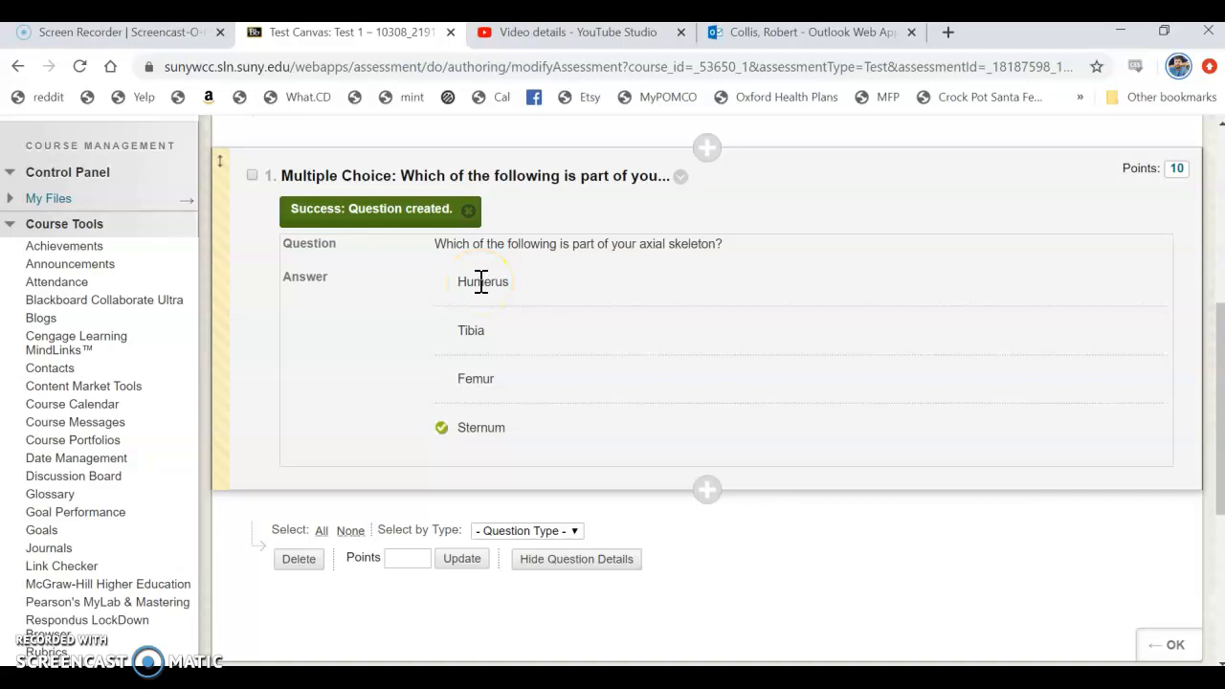
Reopen the axial skeleton question for editing and mark Answer 1, Humerus, as the correct answer
{"action": "left_click", "coordinate": [679, 178]}
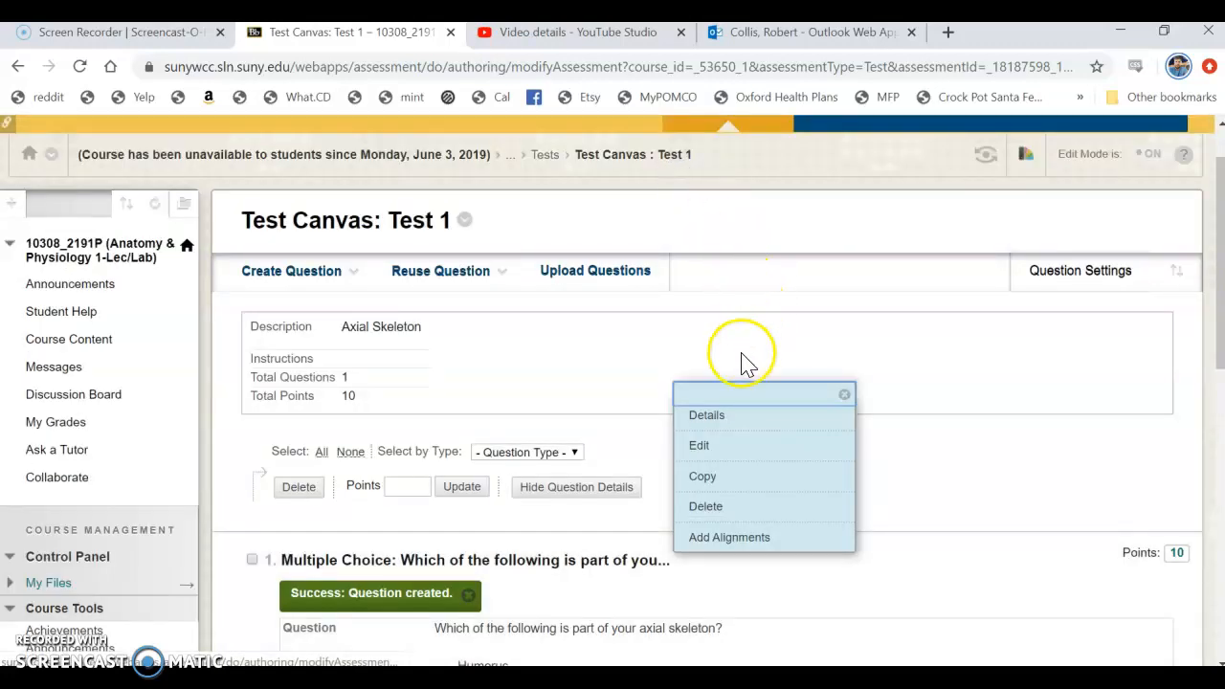
{"action": "left_click", "coordinate": [733, 450]}
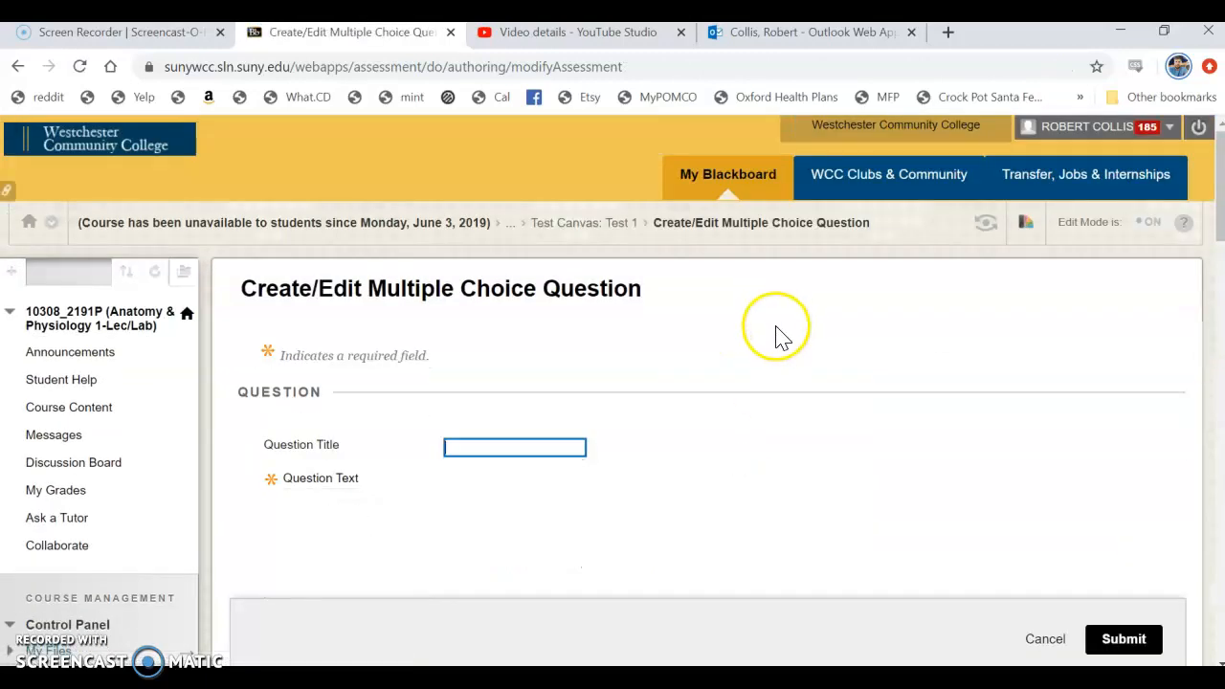
{"action": "scroll", "coordinate": [775, 363], "scroll_direction": "down", "scroll_amount": 7}
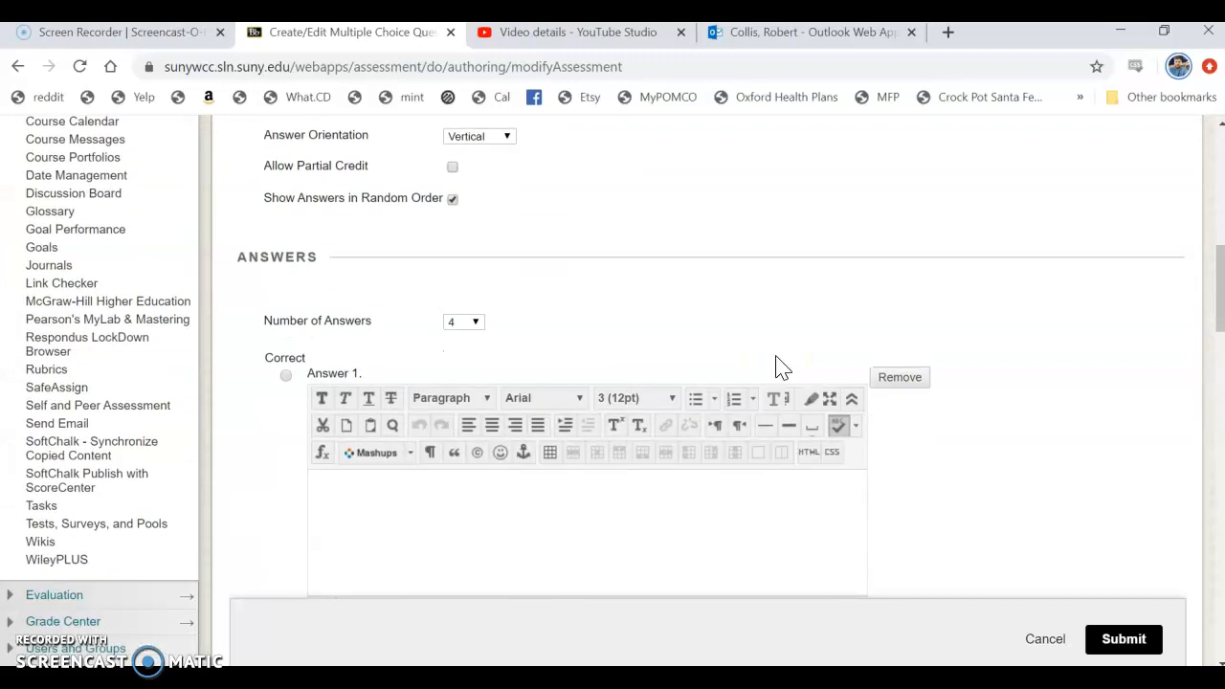
{"action": "scroll", "coordinate": [775, 364], "scroll_direction": "down", "scroll_amount": 1}
{"action": "left_click", "coordinate": [288, 243]}
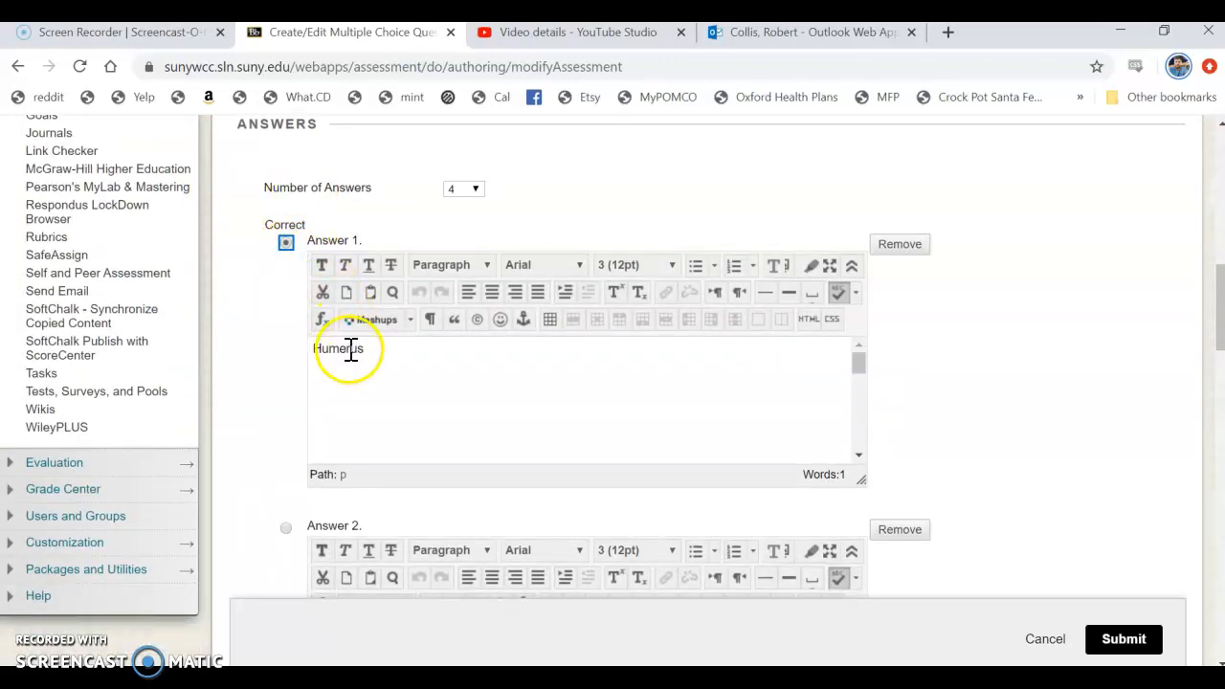
Set the correct answer back to Answer 4, Sternum, submit the edited question and review it on the Test Canvas
{"action": "left_click_drag", "start_coordinate": [1219, 319], "coordinate": [1203, 440]}
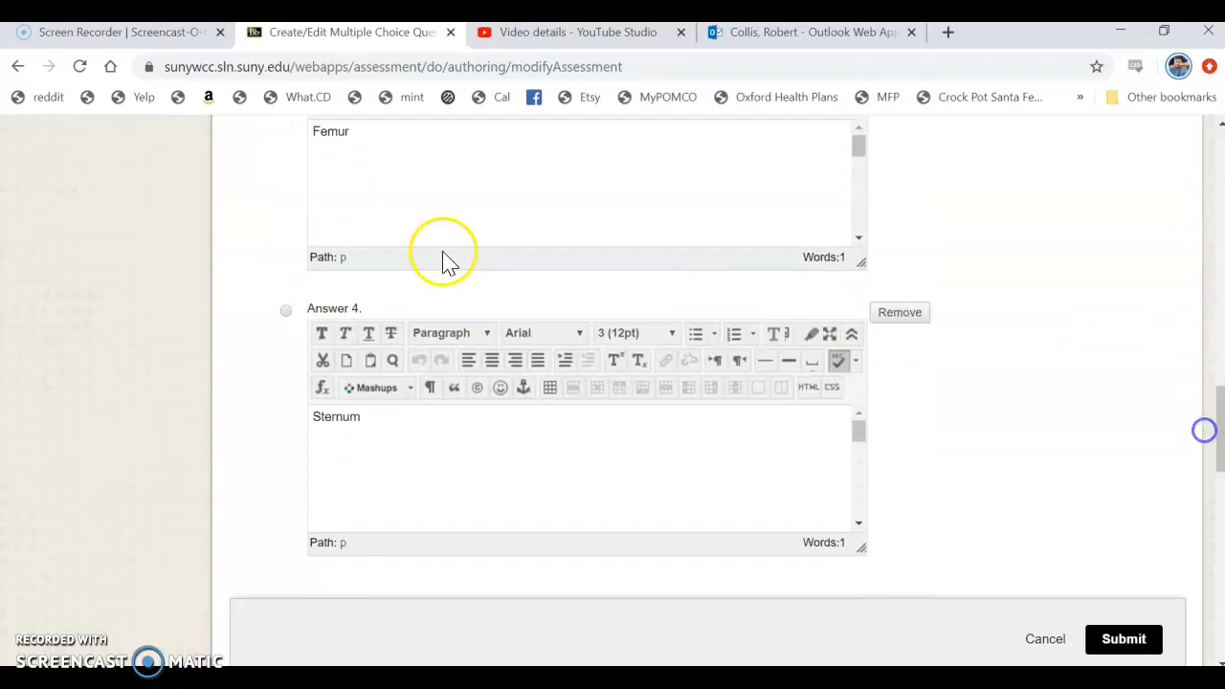
{"action": "left_click", "coordinate": [285, 310]}
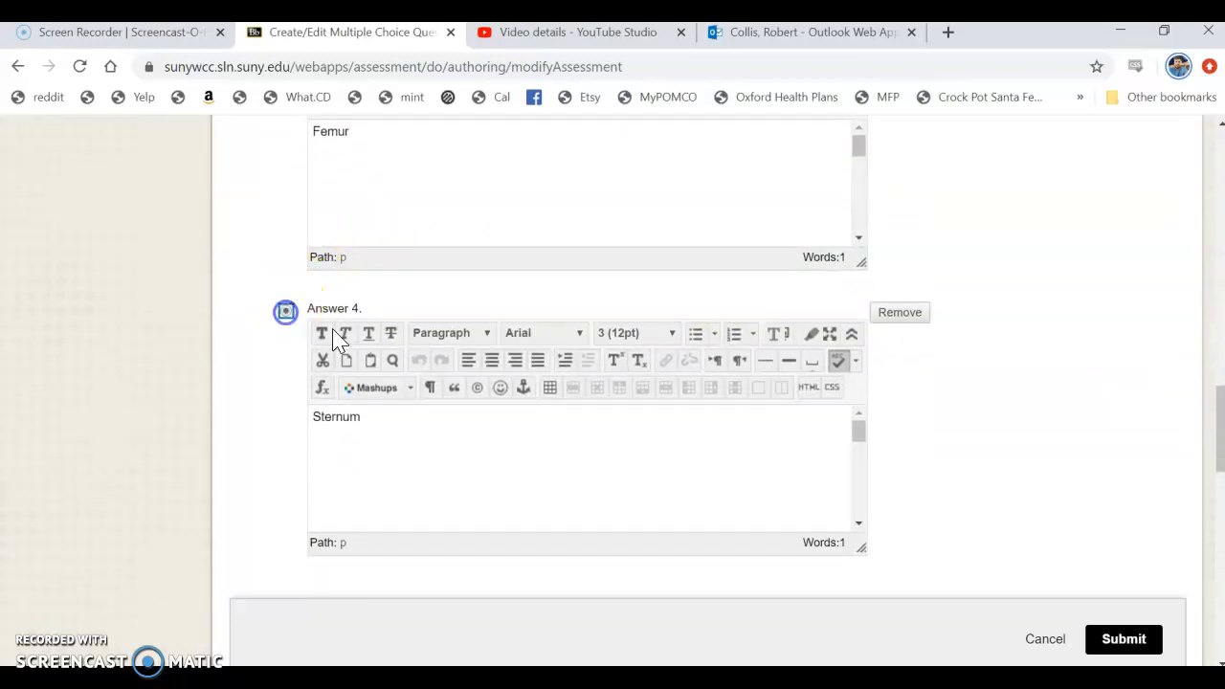
{"action": "left_click", "coordinate": [1147, 656]}
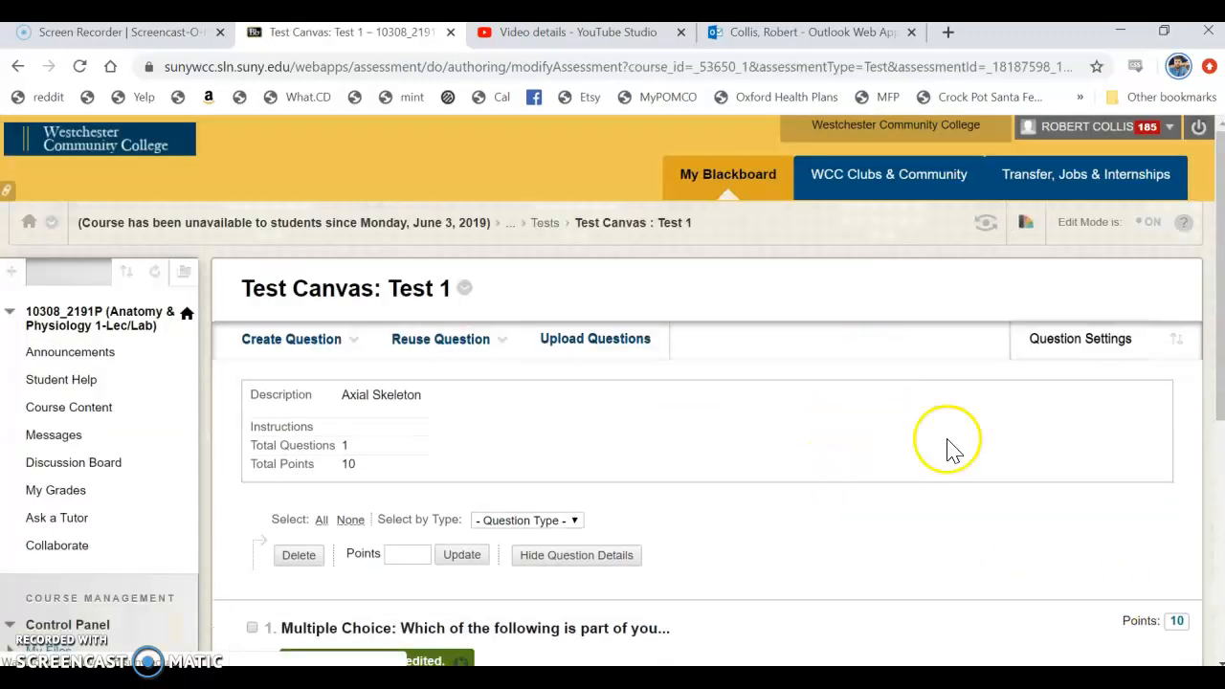
{"action": "scroll", "coordinate": [794, 400], "scroll_direction": "down", "scroll_amount": 2}
{"action": "scroll", "coordinate": [794, 400], "scroll_direction": "down", "scroll_amount": 2}
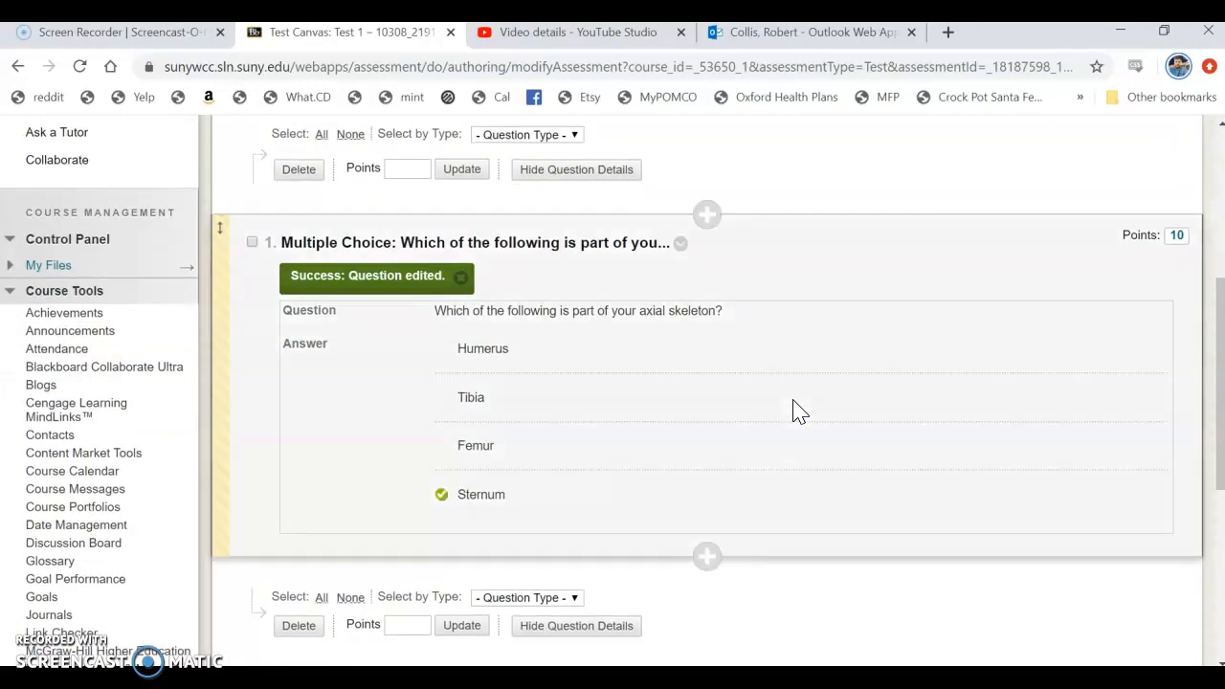
Create a Fill in the Blank question in Test 1 and go to its question text editor
{"action": "scroll", "coordinate": [793, 409], "scroll_direction": "up", "scroll_amount": 3}
{"action": "left_click", "coordinate": [277, 245]}
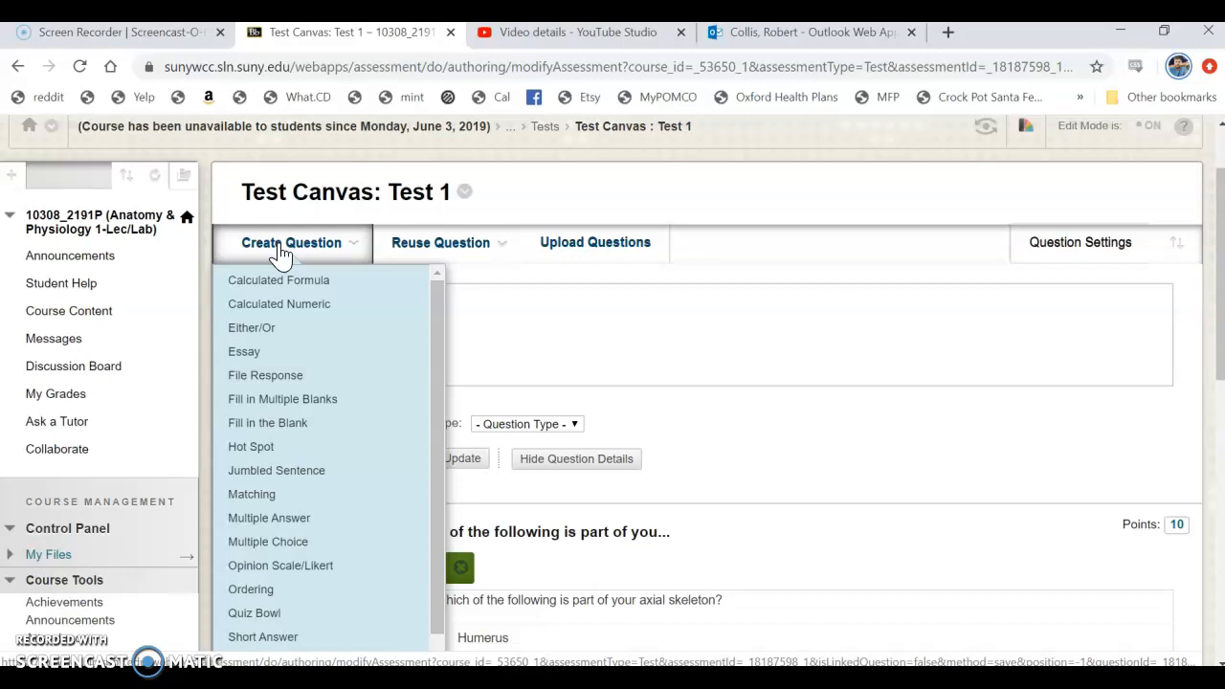
{"action": "left_click", "coordinate": [295, 424]}
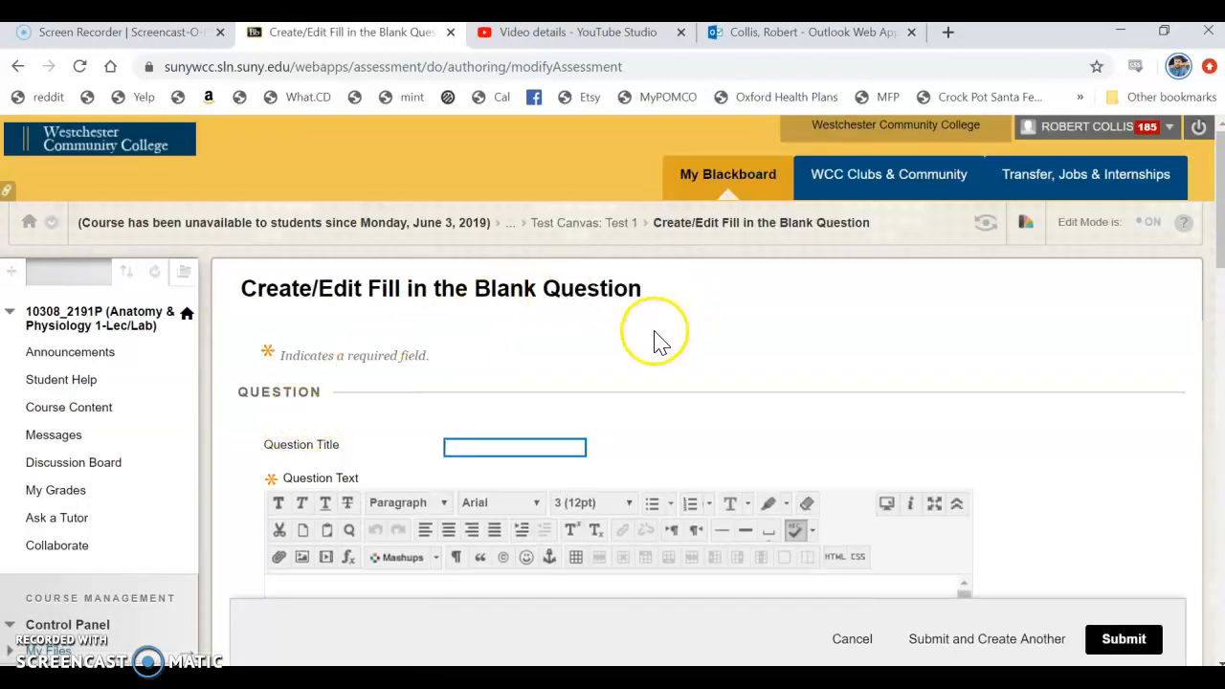
{"action": "scroll", "coordinate": [657, 340], "scroll_direction": "down", "scroll_amount": 1}
{"action": "scroll", "coordinate": [656, 339], "scroll_direction": "down", "scroll_amount": 1}
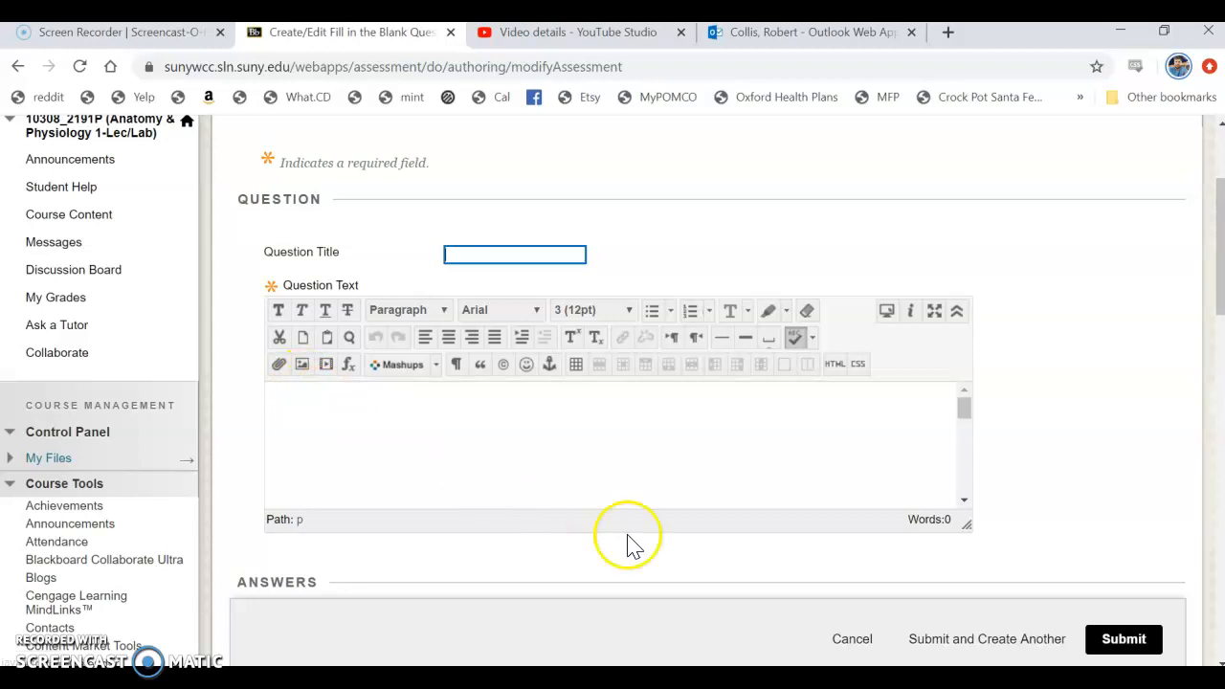
Switch to the Elka Lab Practical 3 presentation in PowerPoint and ungroup the labelled digestive system image on slide 12
{"action": "left_click", "coordinate": [669, 593]}
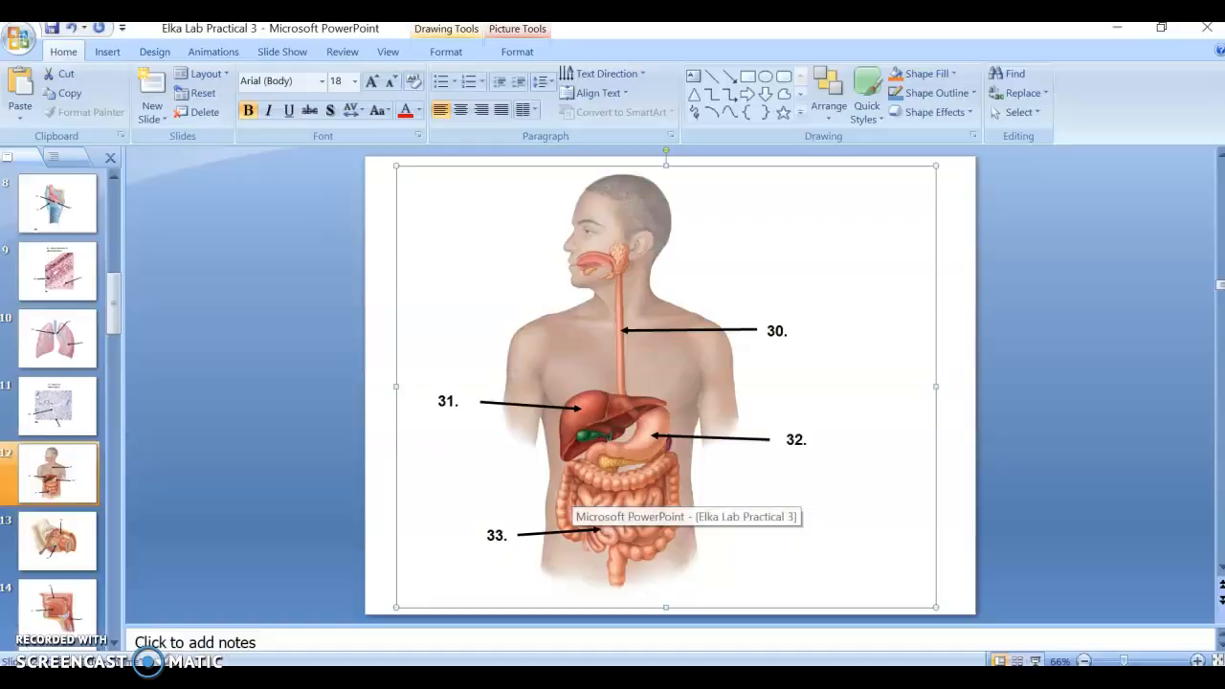
{"action": "left_click", "coordinate": [801, 282]}
{"action": "right_click", "coordinate": [801, 279]}
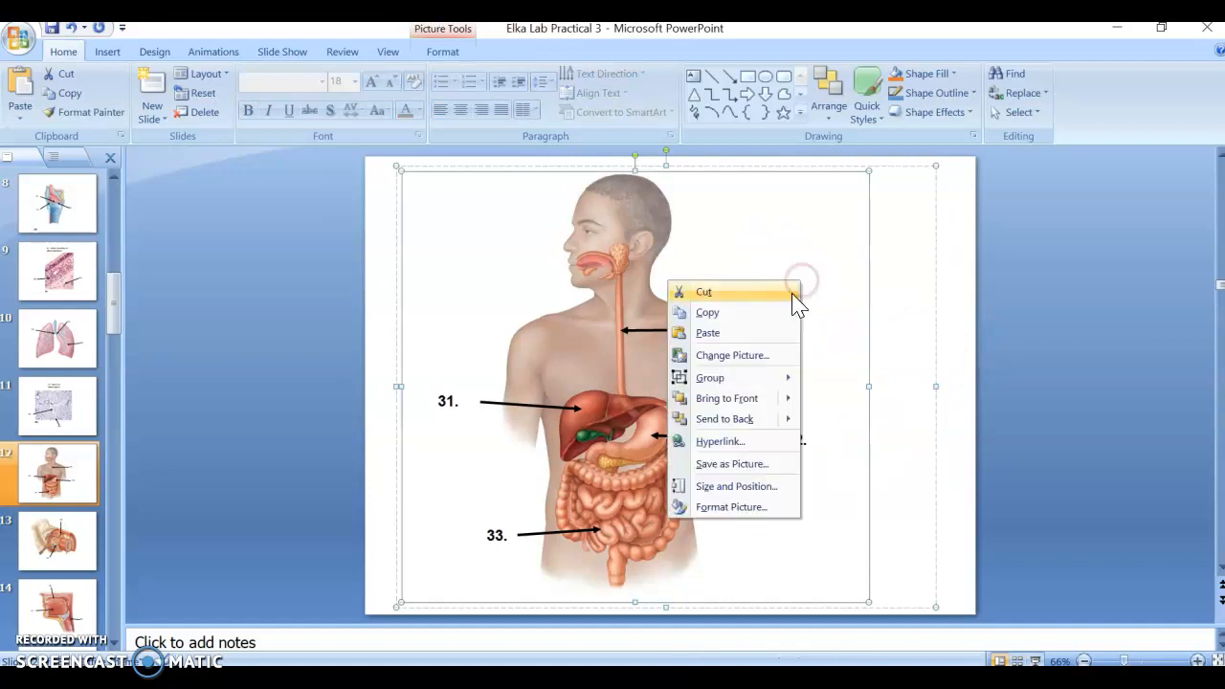
{"action": "mouse_move", "coordinate": [736, 379]}
{"action": "left_click", "coordinate": [1074, 350]}
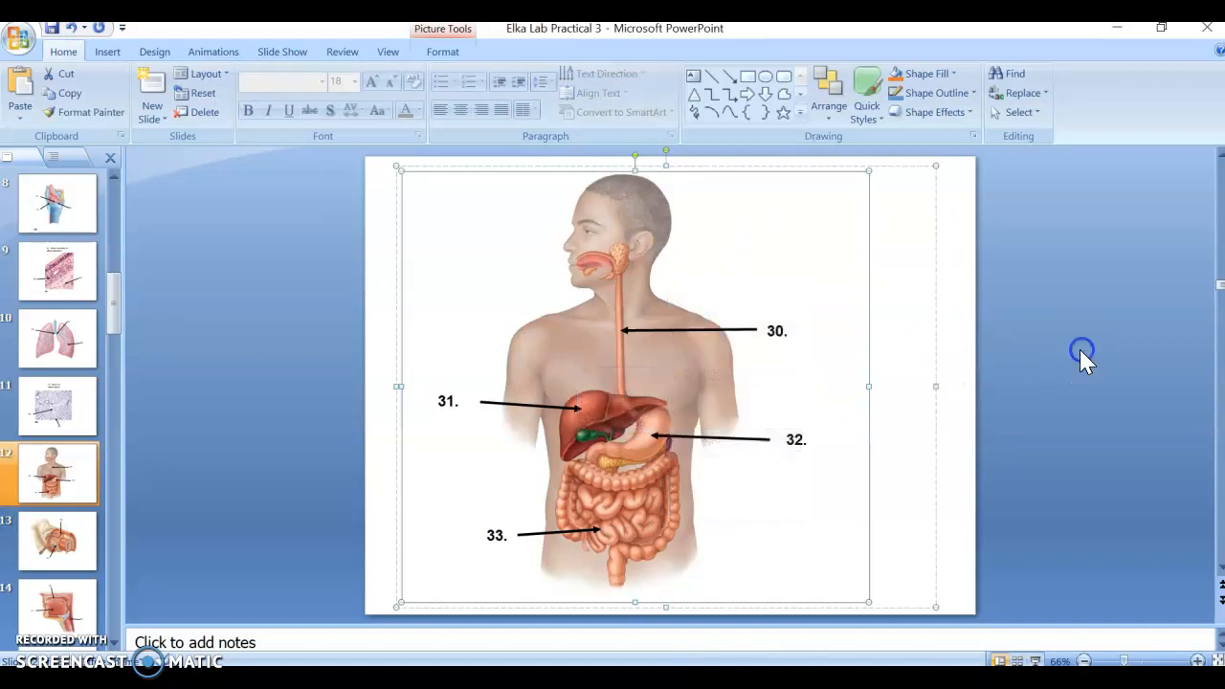
{"action": "right_click", "coordinate": [629, 360]}
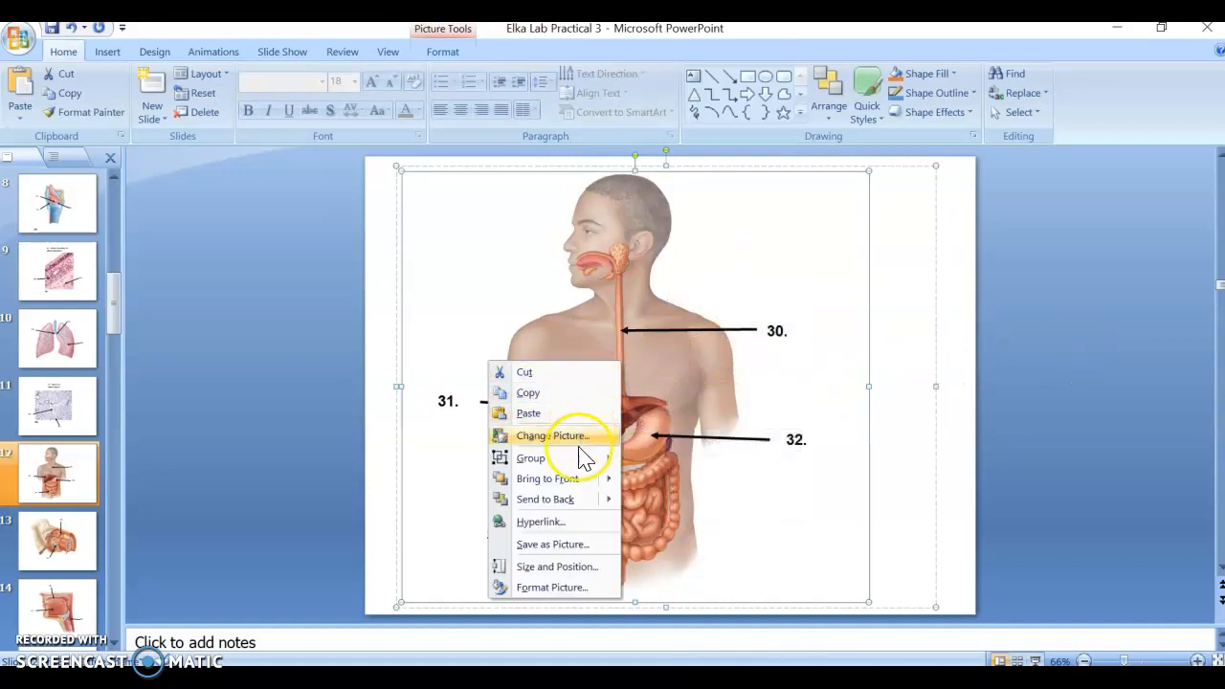
{"action": "mouse_move", "coordinate": [582, 455]}
{"action": "left_click", "coordinate": [445, 504]}
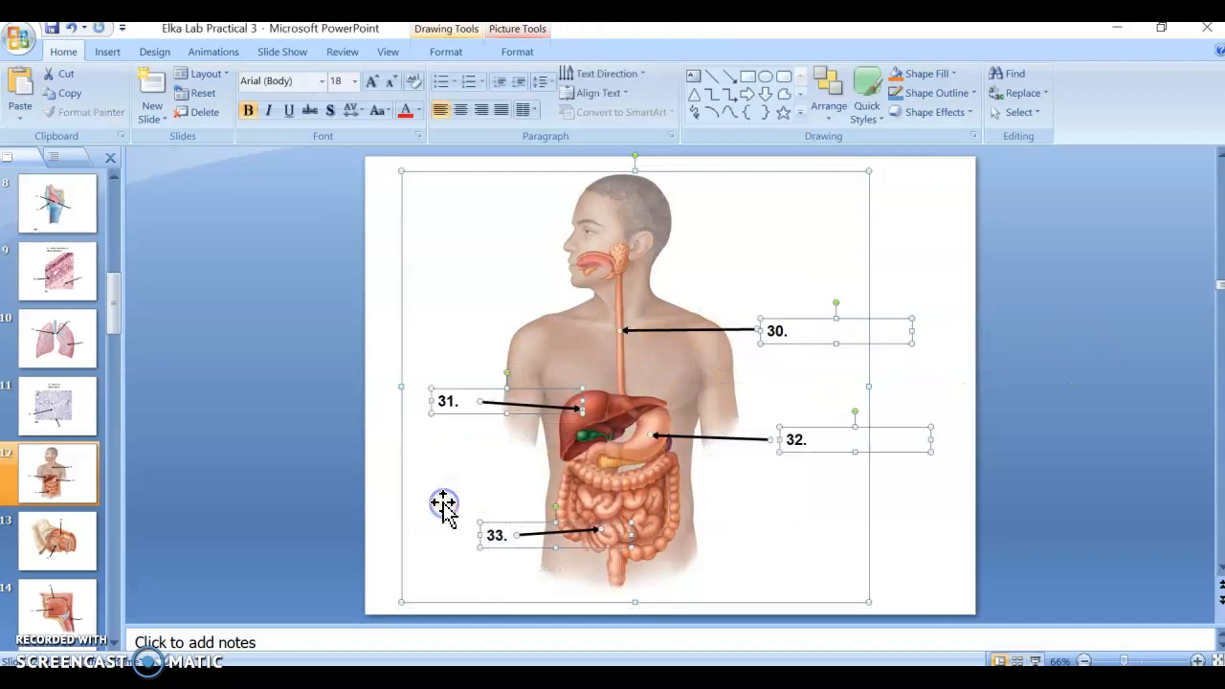
{"action": "left_click", "coordinate": [1171, 311]}
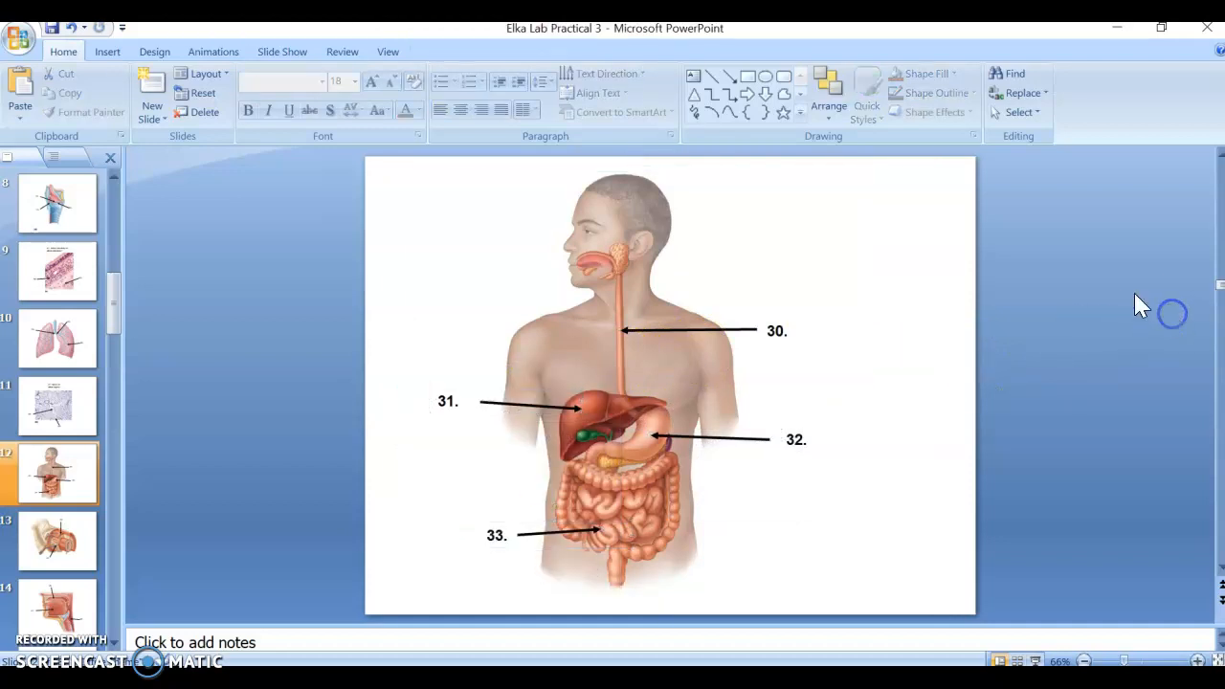
Select the torso picture, the arrow for label 30 and the label 30 text box one after another
{"action": "left_click", "coordinate": [651, 227]}
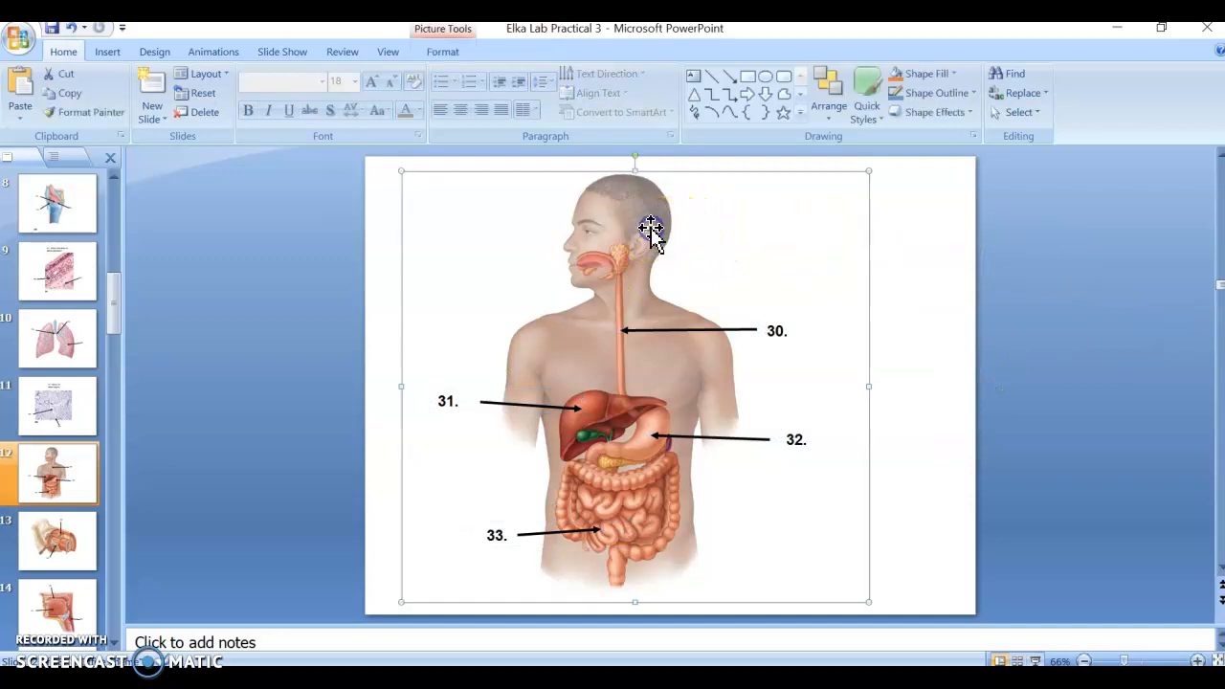
{"action": "left_click", "coordinate": [712, 330]}
{"action": "left_click", "coordinate": [783, 335]}
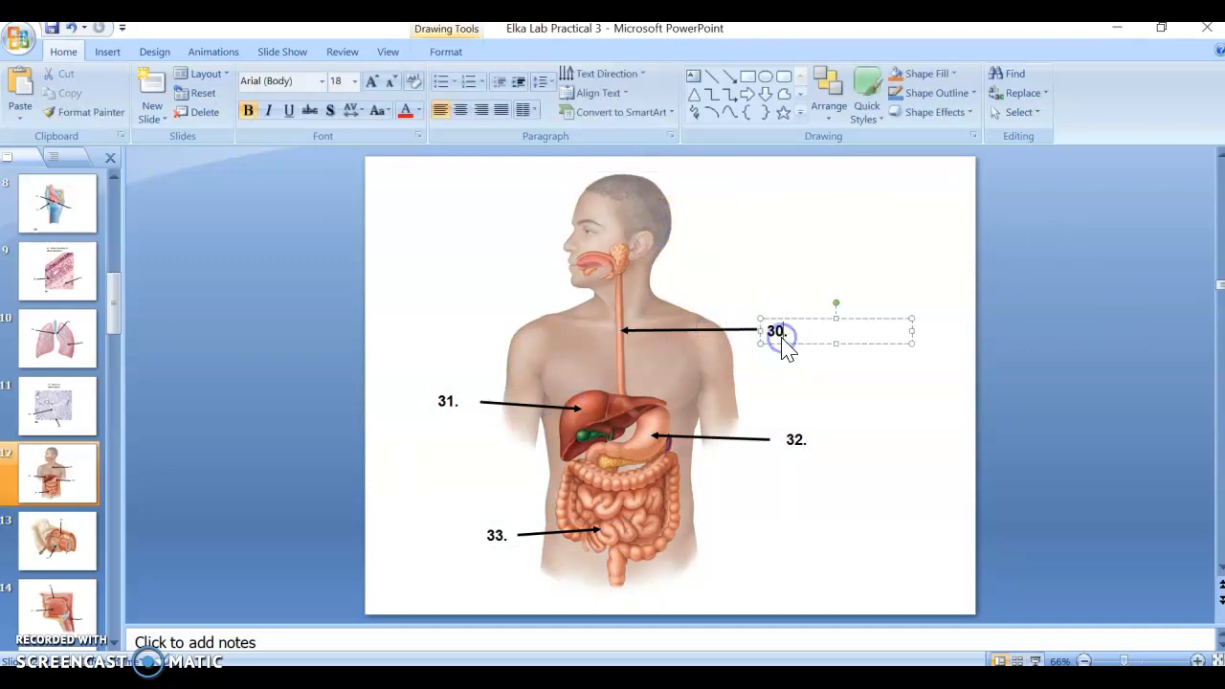
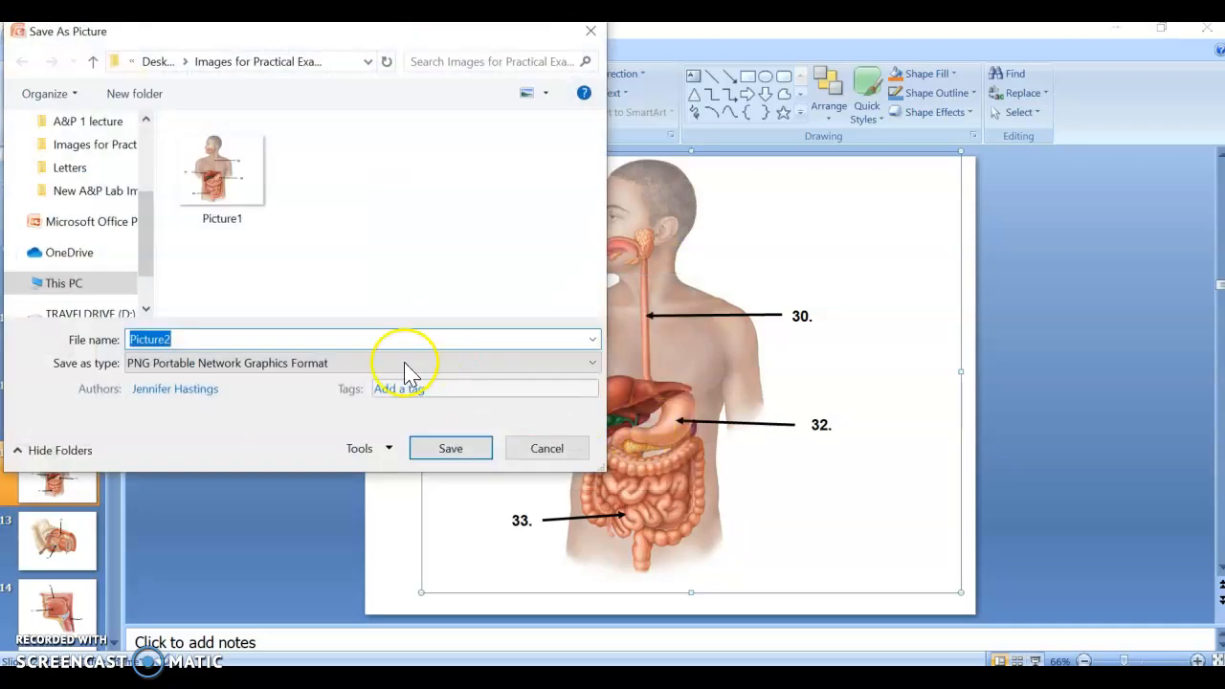
Save the labelled image as the PNG file Picture2 in the Images for Practical Exam #2 folder on the Desktop
{"action": "scroll", "coordinate": [84, 172], "scroll_direction": "down", "scroll_amount": 2}
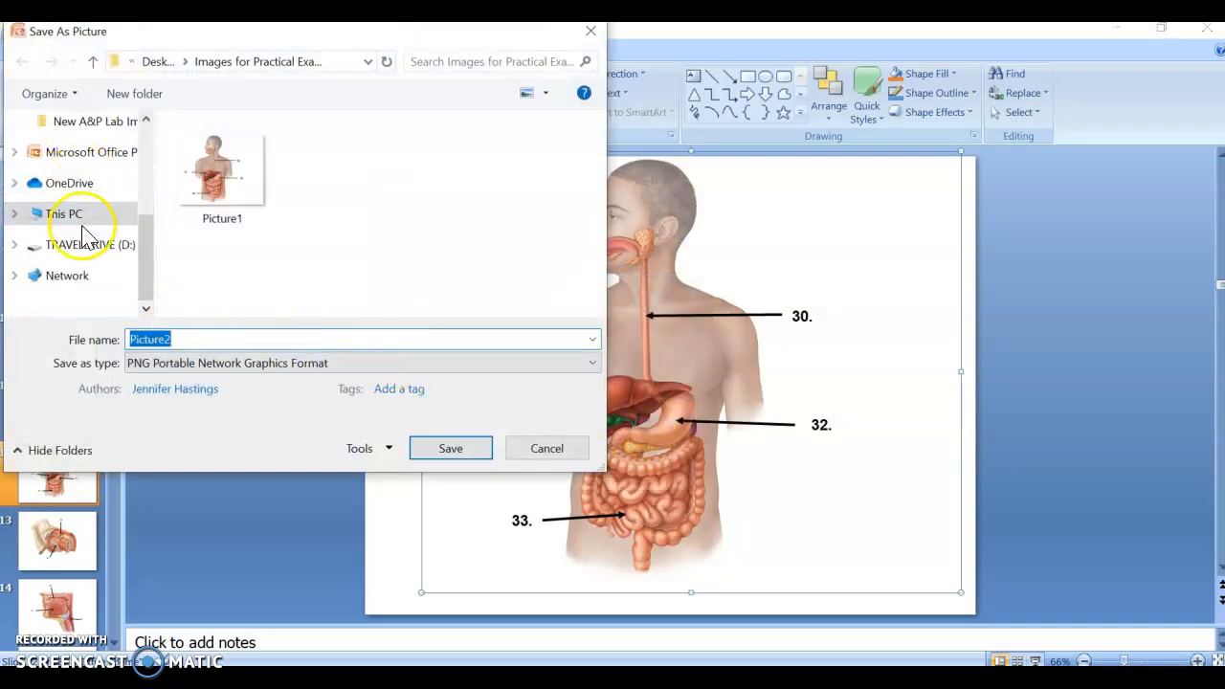
{"action": "scroll", "coordinate": [84, 220], "scroll_direction": "up", "scroll_amount": 5}
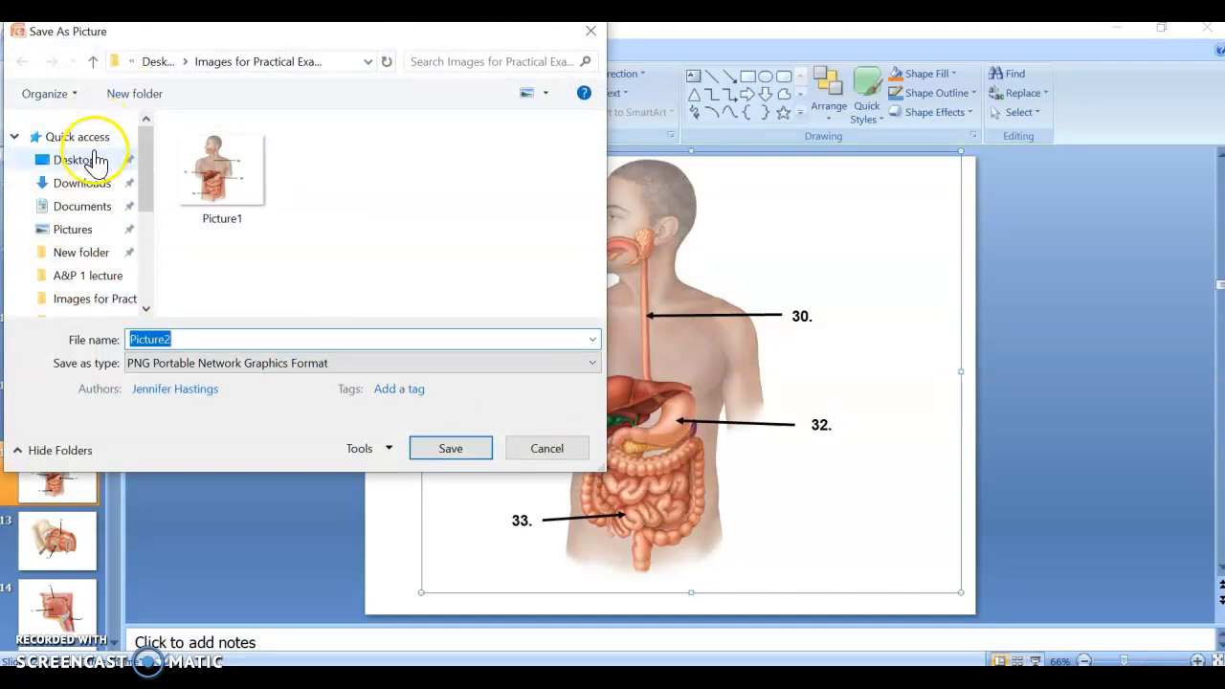
{"action": "left_click", "coordinate": [82, 161]}
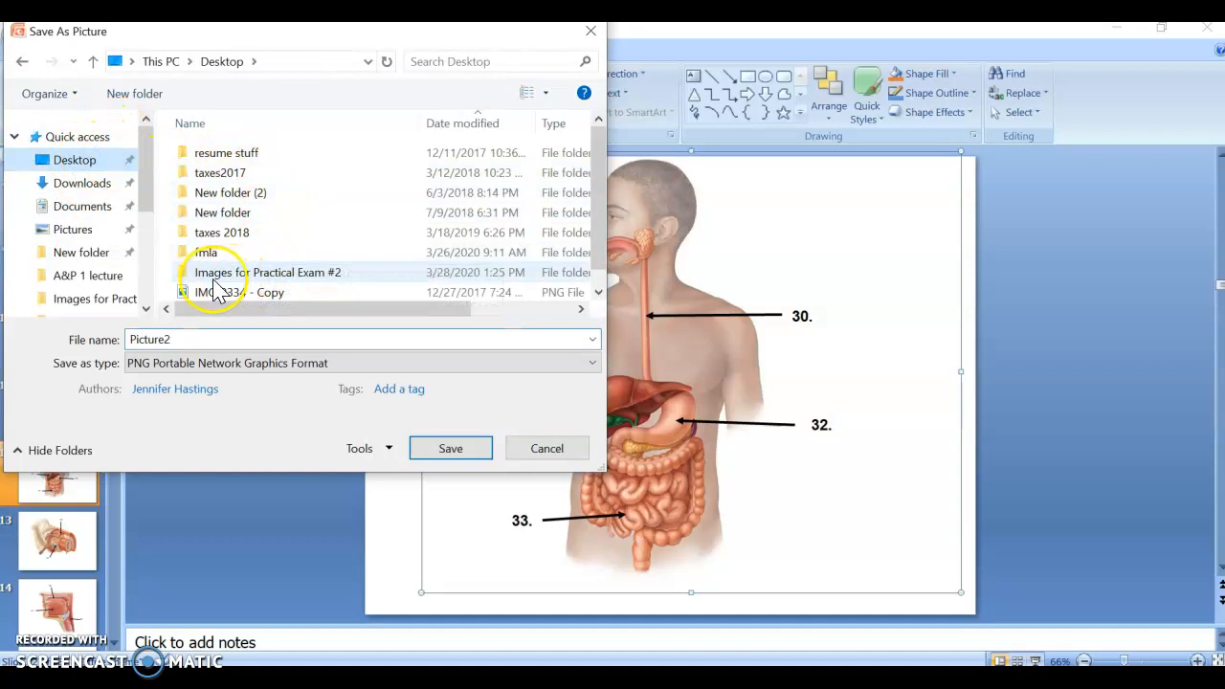
{"action": "double_click", "coordinate": [337, 276]}
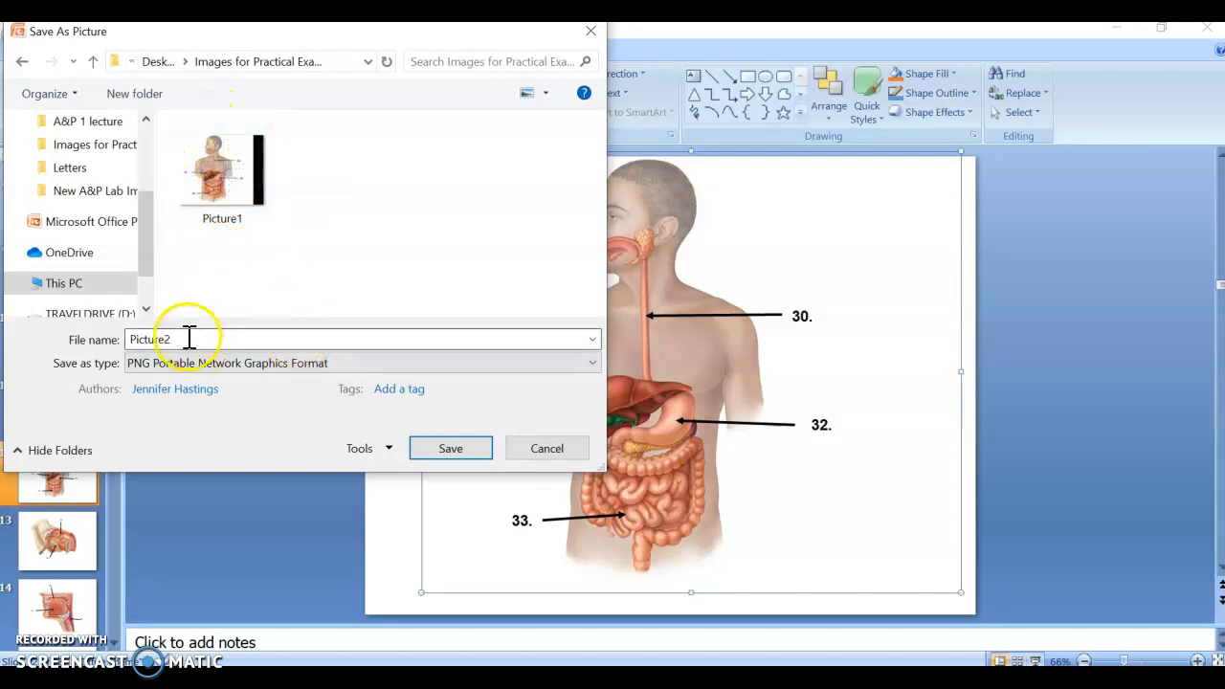
{"action": "left_click", "coordinate": [450, 450]}
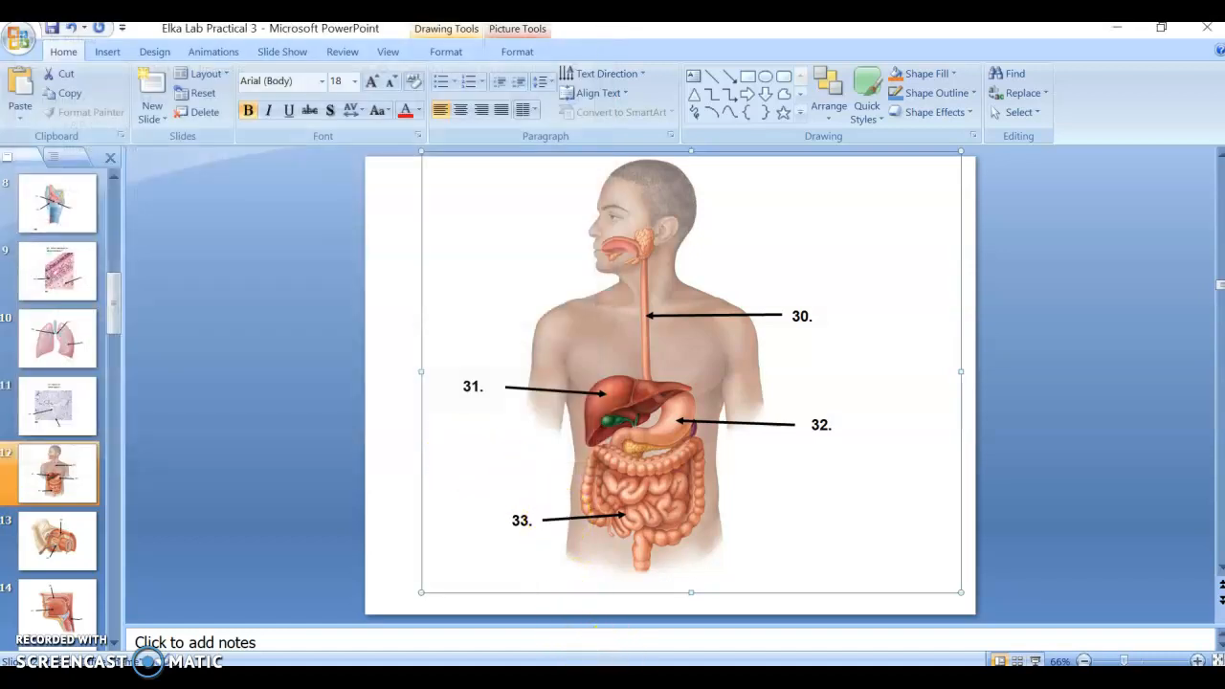
Switch to Blackboard in Chrome and choose Picture2 from the Desktop's Images for Practical Exam #2 folder as the question text's image
{"action": "left_click", "coordinate": [588, 678]}
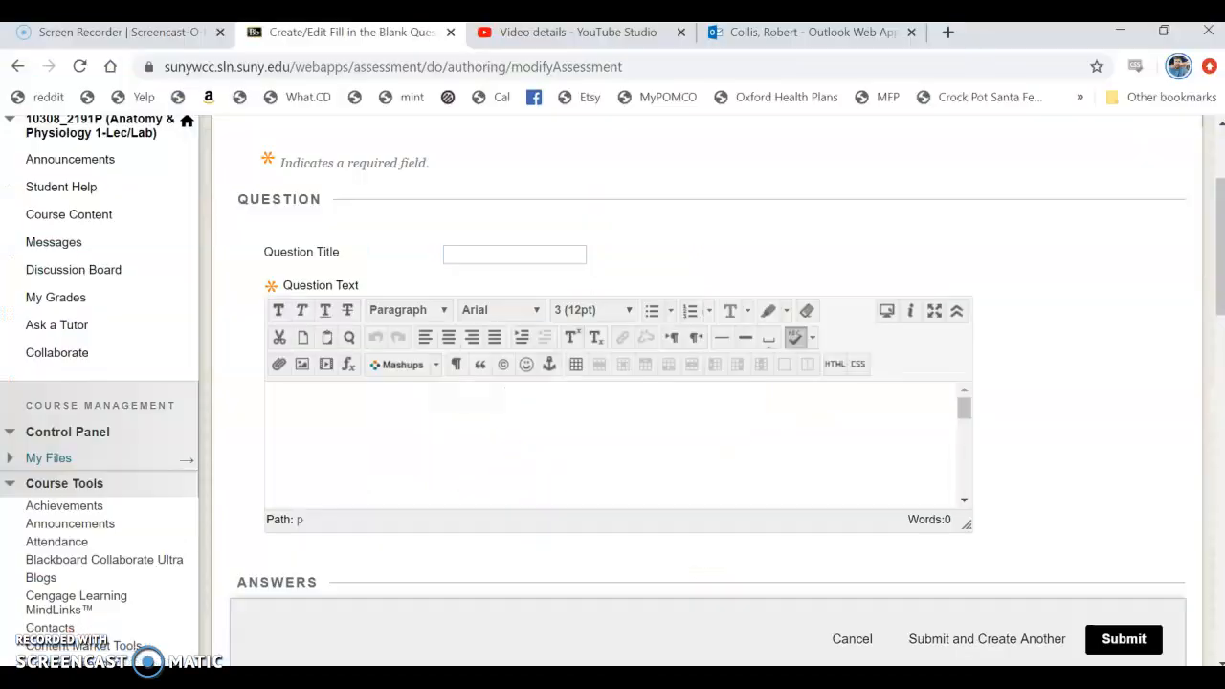
{"action": "left_click", "coordinate": [302, 364]}
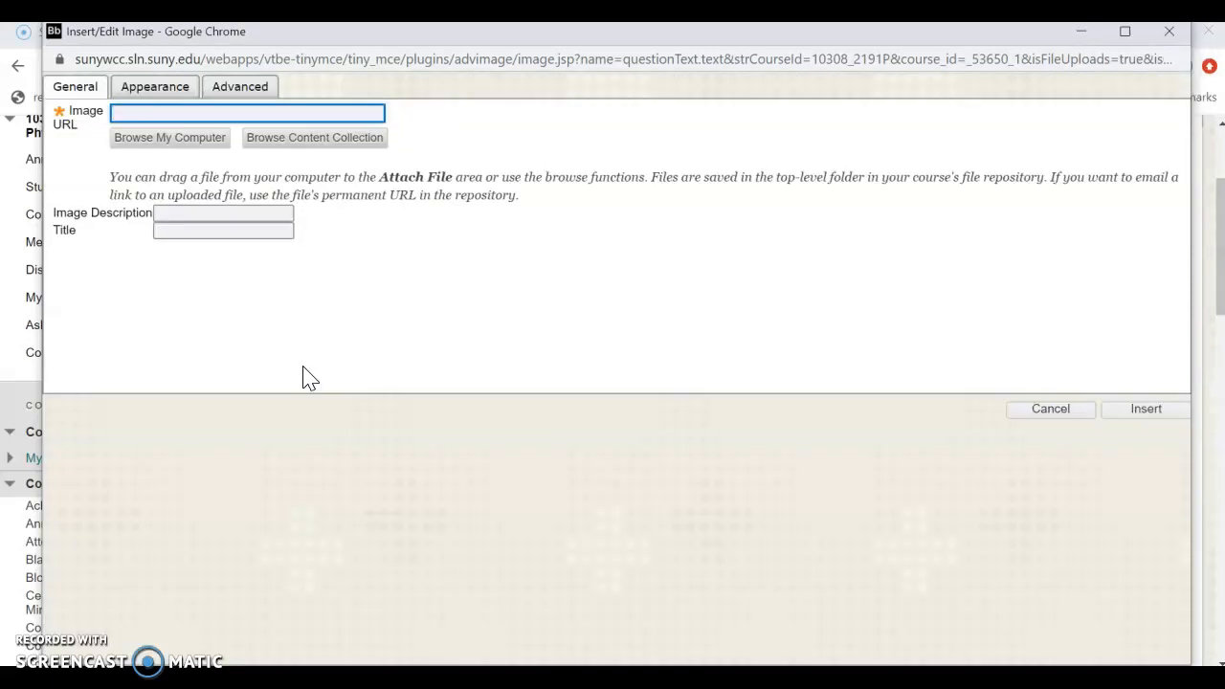
{"action": "left_click", "coordinate": [209, 140]}
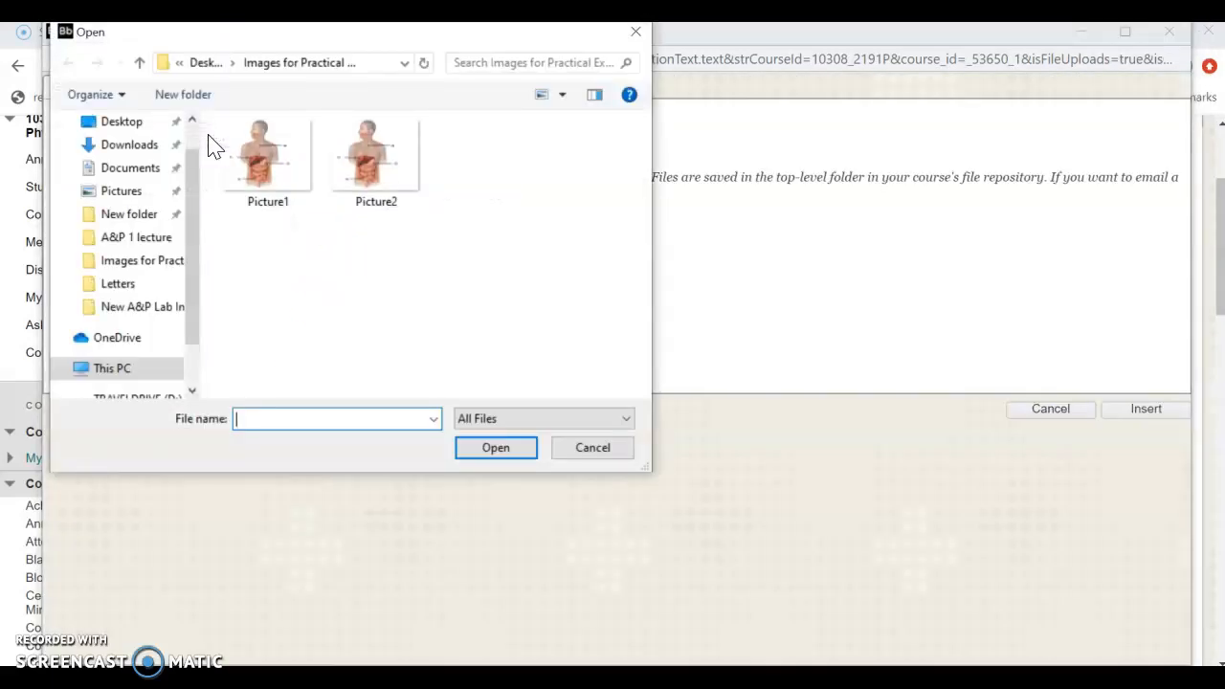
{"action": "scroll", "coordinate": [189, 238], "scroll_direction": "up", "scroll_amount": 1}
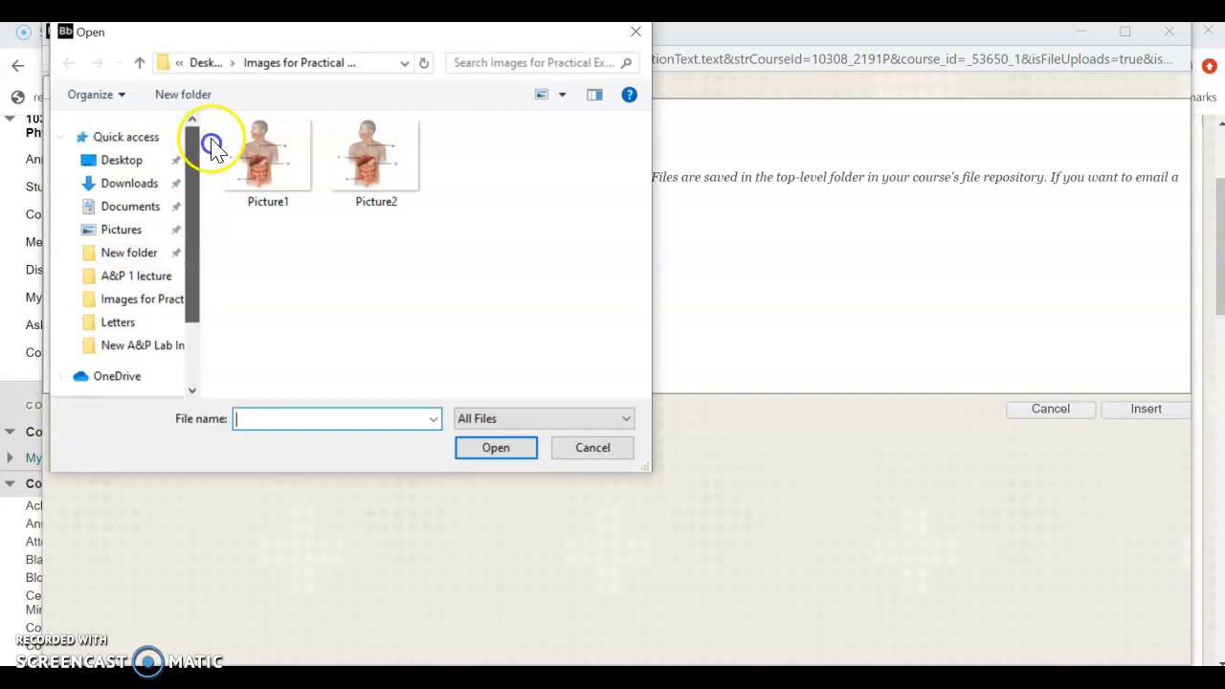
{"action": "left_click", "coordinate": [141, 160]}
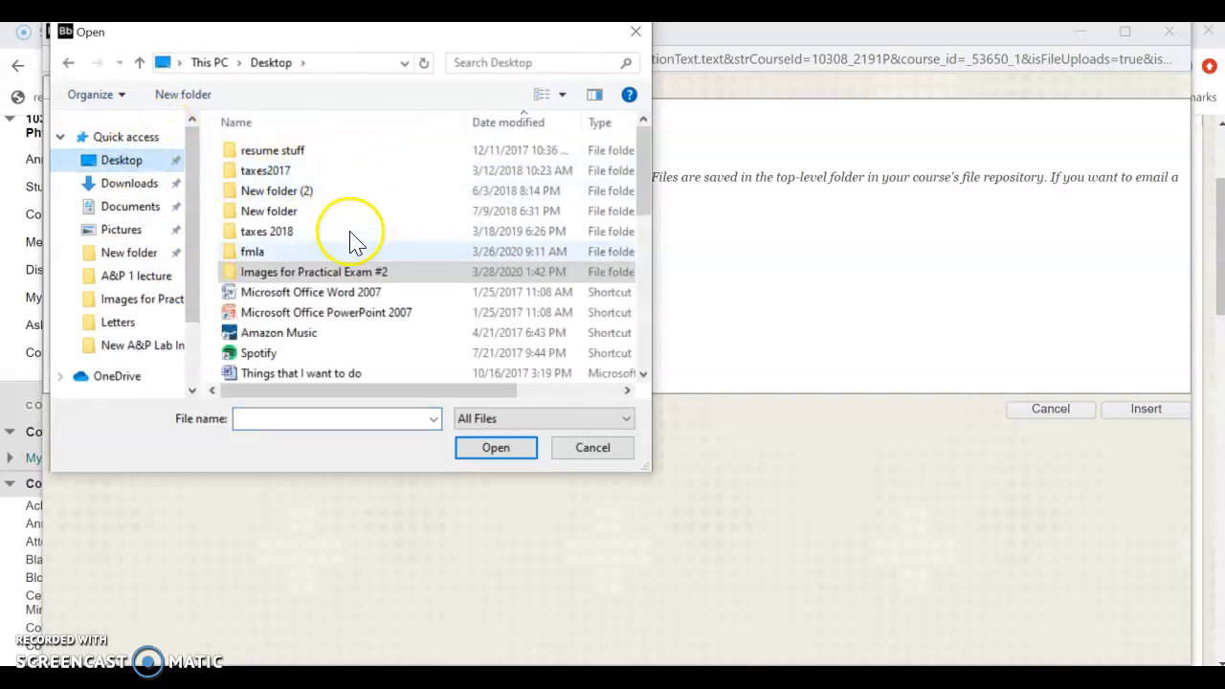
{"action": "double_click", "coordinate": [320, 274]}
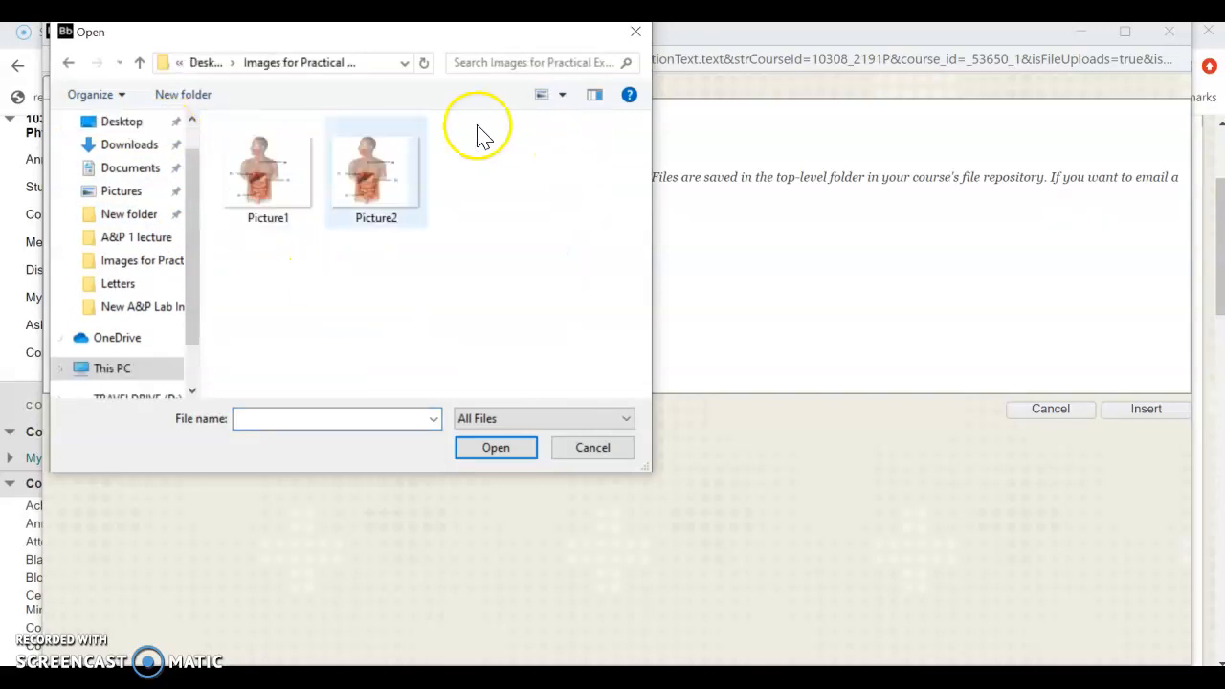
{"action": "left_click", "coordinate": [361, 172]}
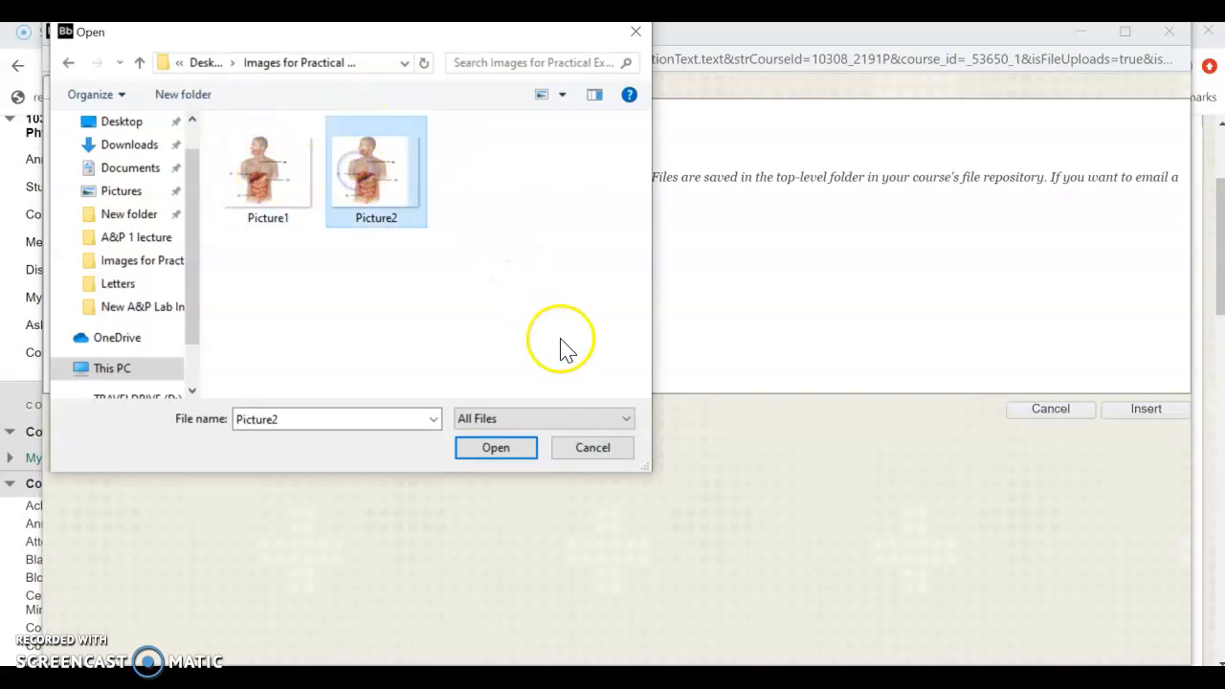
{"action": "left_click", "coordinate": [512, 452]}
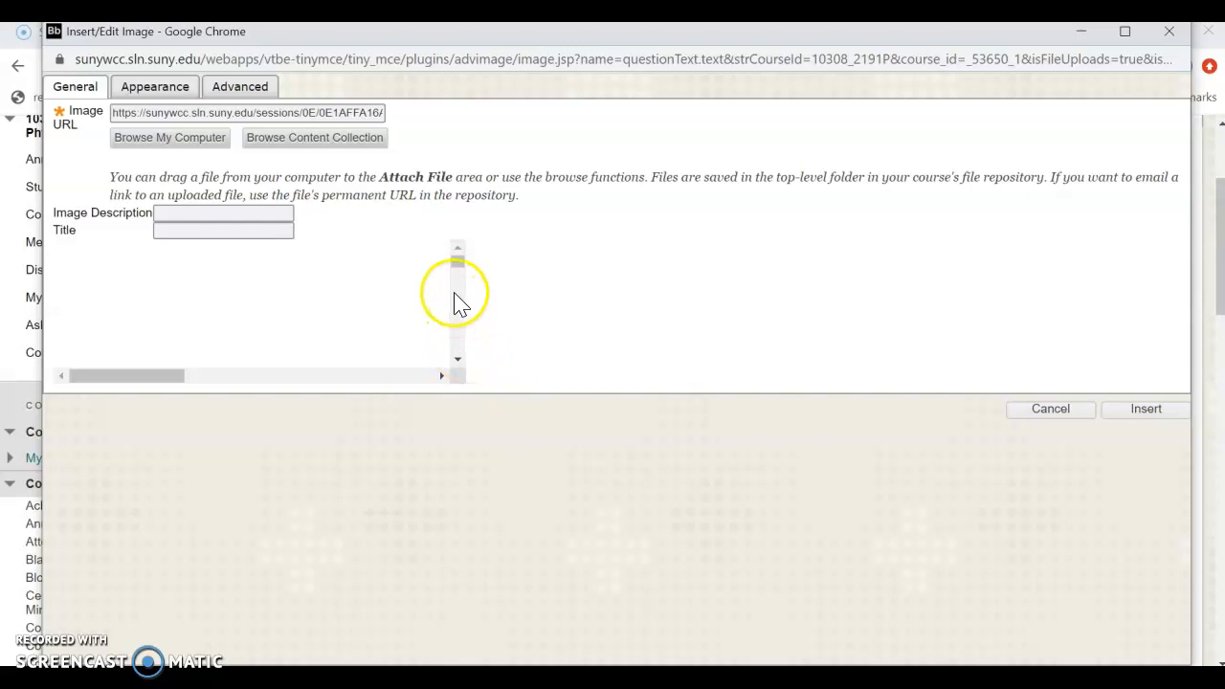
Insert the chosen image into the question text without an image description
{"action": "left_click", "coordinate": [463, 380]}
{"action": "left_click", "coordinate": [461, 256]}
{"action": "mouse_move", "coordinate": [462, 261]}
{"action": "left_mouse_down"}
{"action": "mouse_move", "coordinate": [466, 312]}
{"action": "mouse_move", "coordinate": [465, 269]}
{"action": "left_mouse_up"}
{"action": "left_click", "coordinate": [1122, 417]}
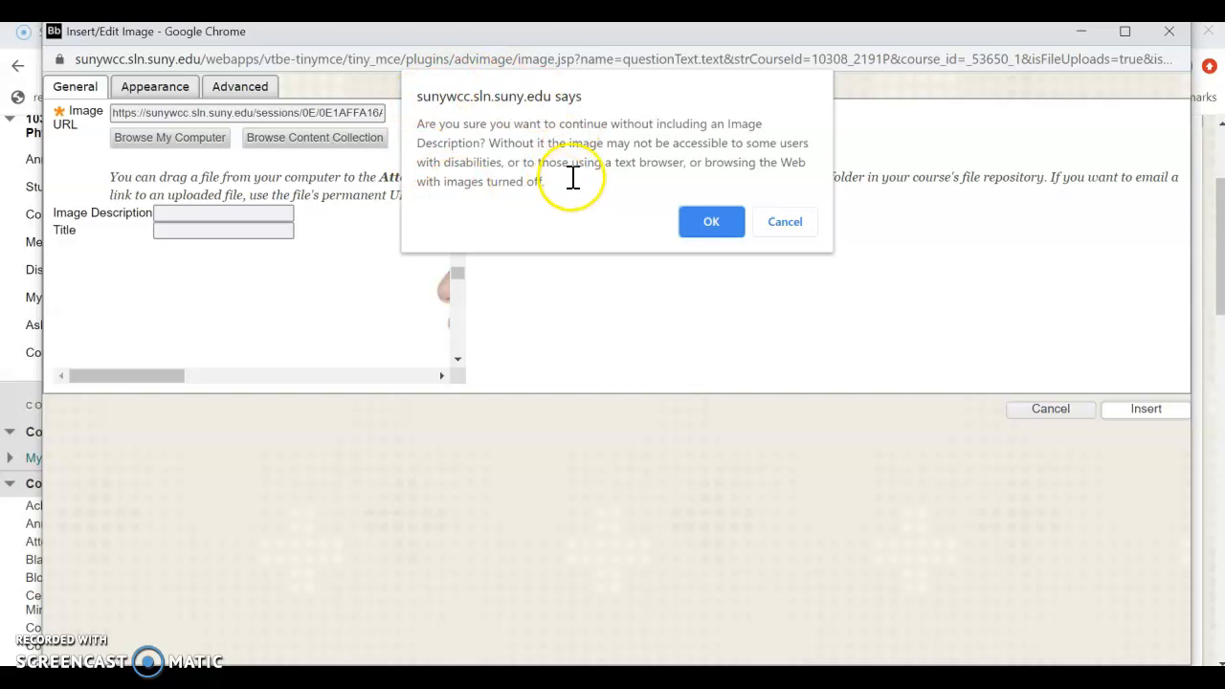
{"action": "left_click", "coordinate": [720, 230]}
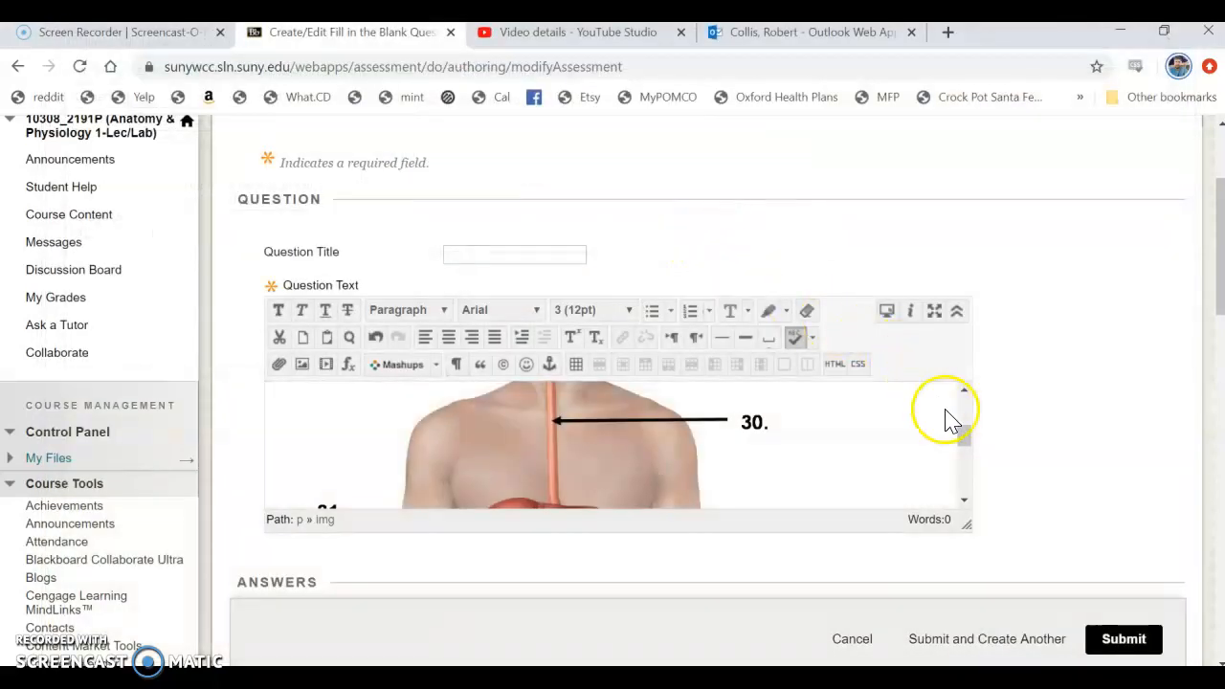
Write "Structure #30 is the _______." below the image in the question text
{"action": "mouse_move", "coordinate": [962, 441]}
{"action": "left_mouse_down"}
{"action": "mouse_move", "coordinate": [966, 418]}
{"action": "mouse_move", "coordinate": [965, 498]}
{"action": "mouse_move", "coordinate": [963, 405]}
{"action": "mouse_move", "coordinate": [969, 435]}
{"action": "left_mouse_up"}
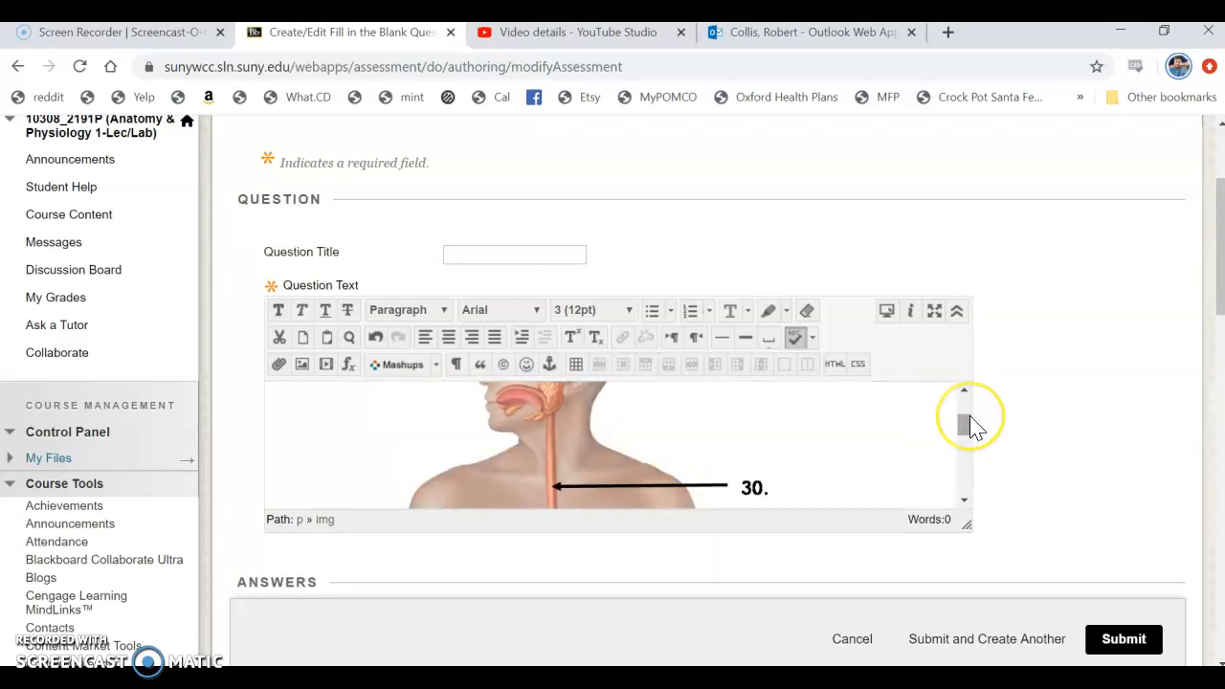
{"action": "key", "text": "ctrl+End"}
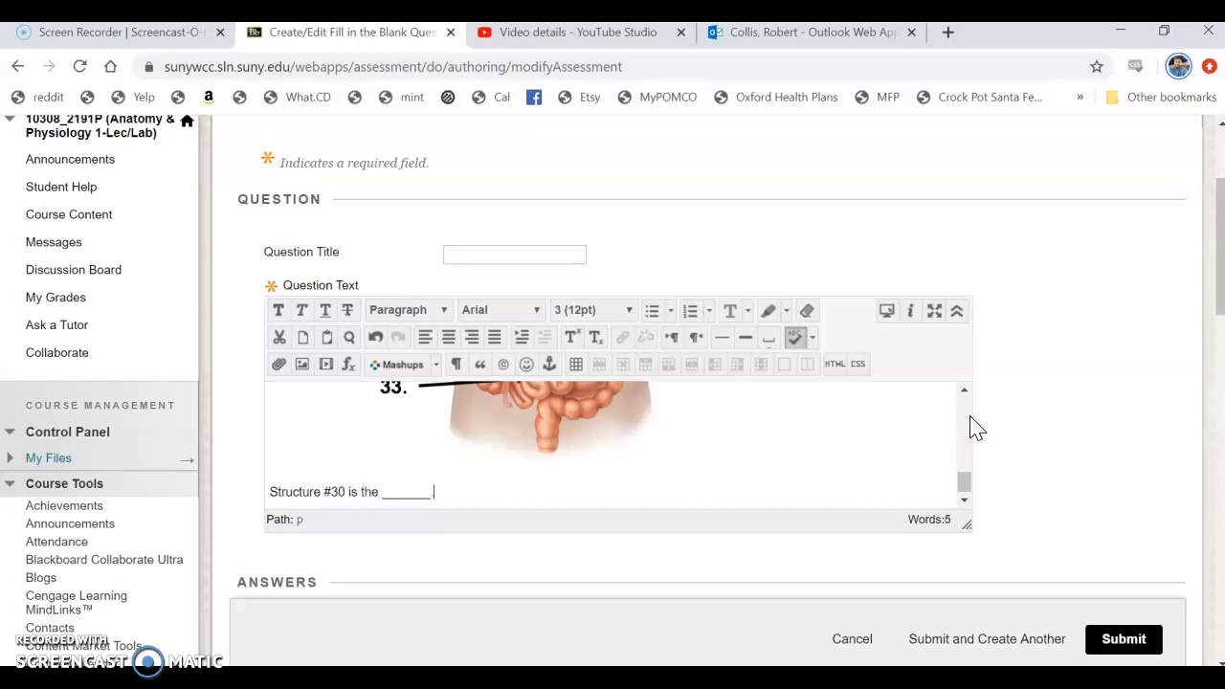
{"action": "left_click", "coordinate": [965, 485]}
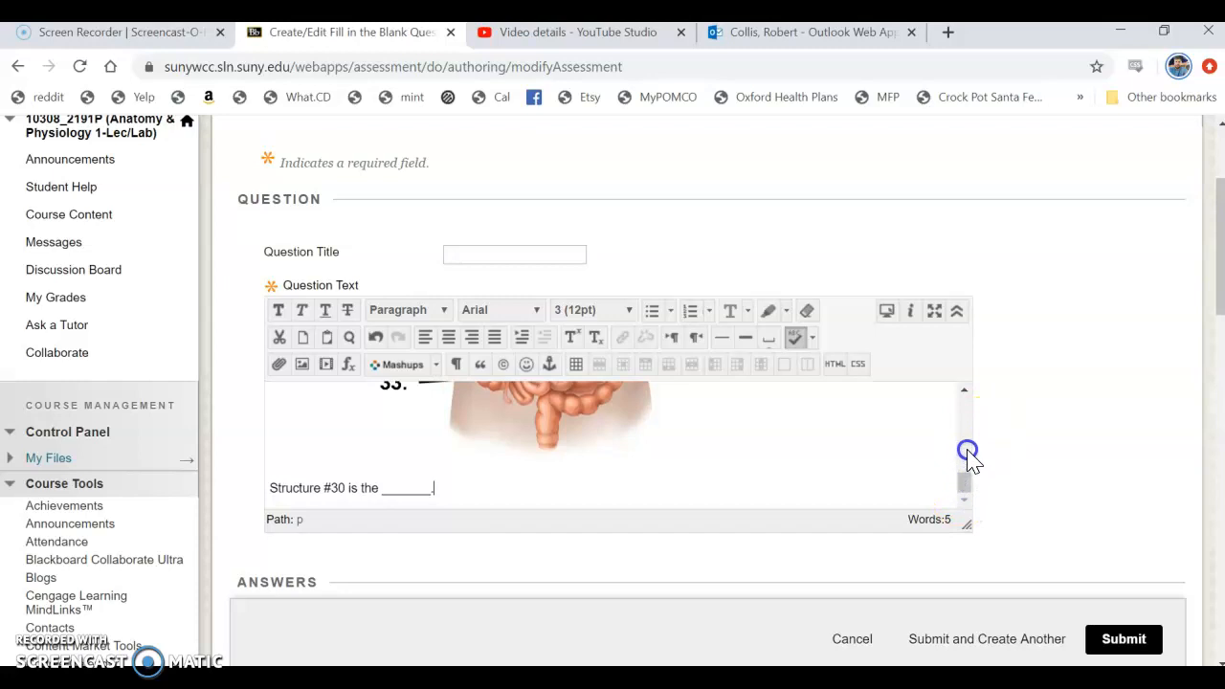
{"action": "left_click_drag", "start_coordinate": [967, 490], "coordinate": [972, 447]}
{"action": "left_click", "coordinate": [1117, 428]}
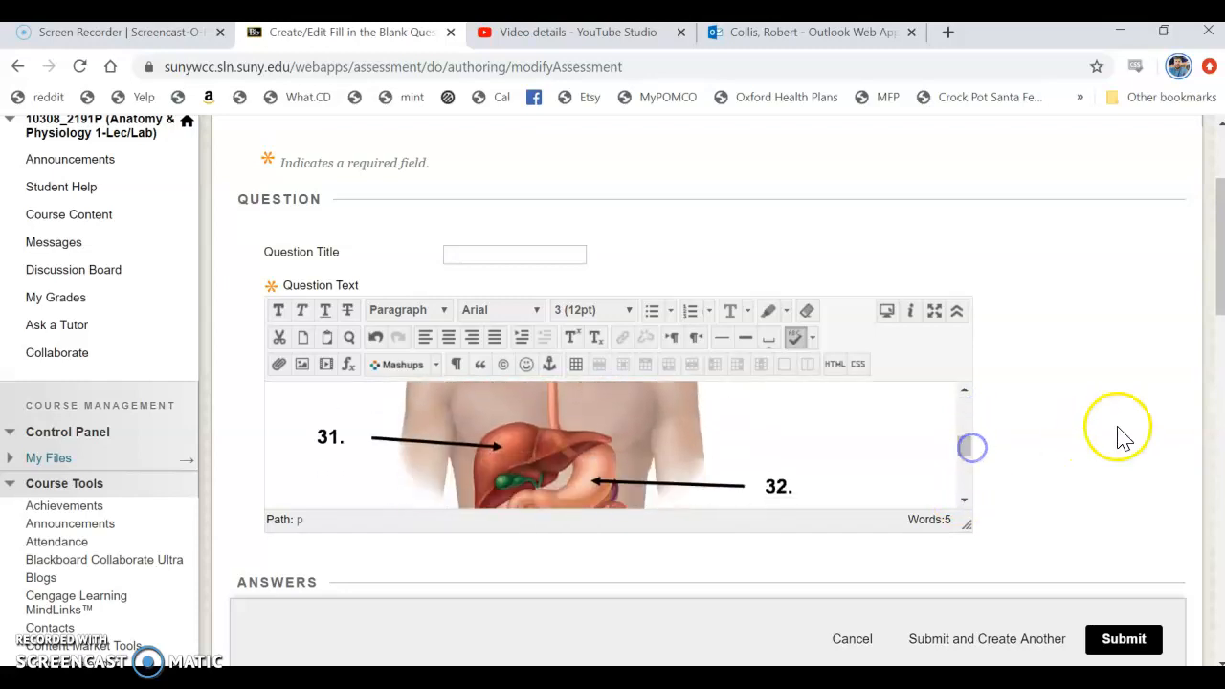
Enter Esophagus as Answer 1 and set its evaluation method to Contains
{"action": "scroll", "coordinate": [1085, 437], "scroll_direction": "down", "scroll_amount": 1}
{"action": "scroll", "coordinate": [1091, 448], "scroll_direction": "down", "scroll_amount": 2}
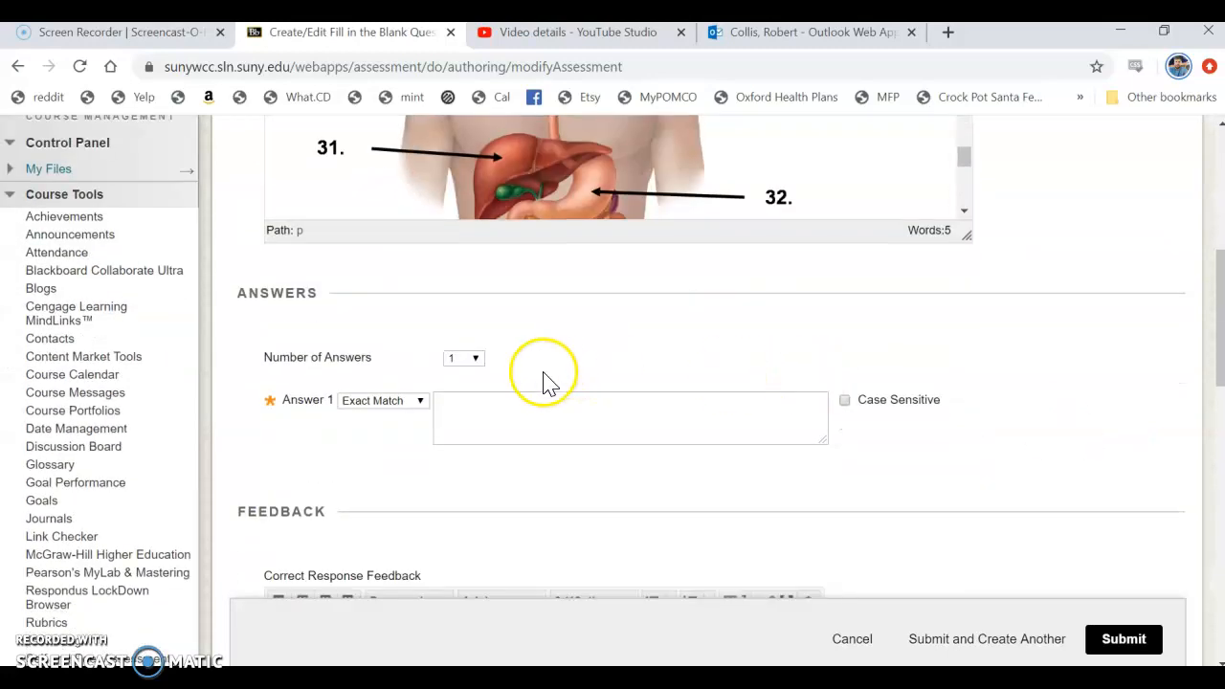
{"action": "left_click", "coordinate": [555, 404]}
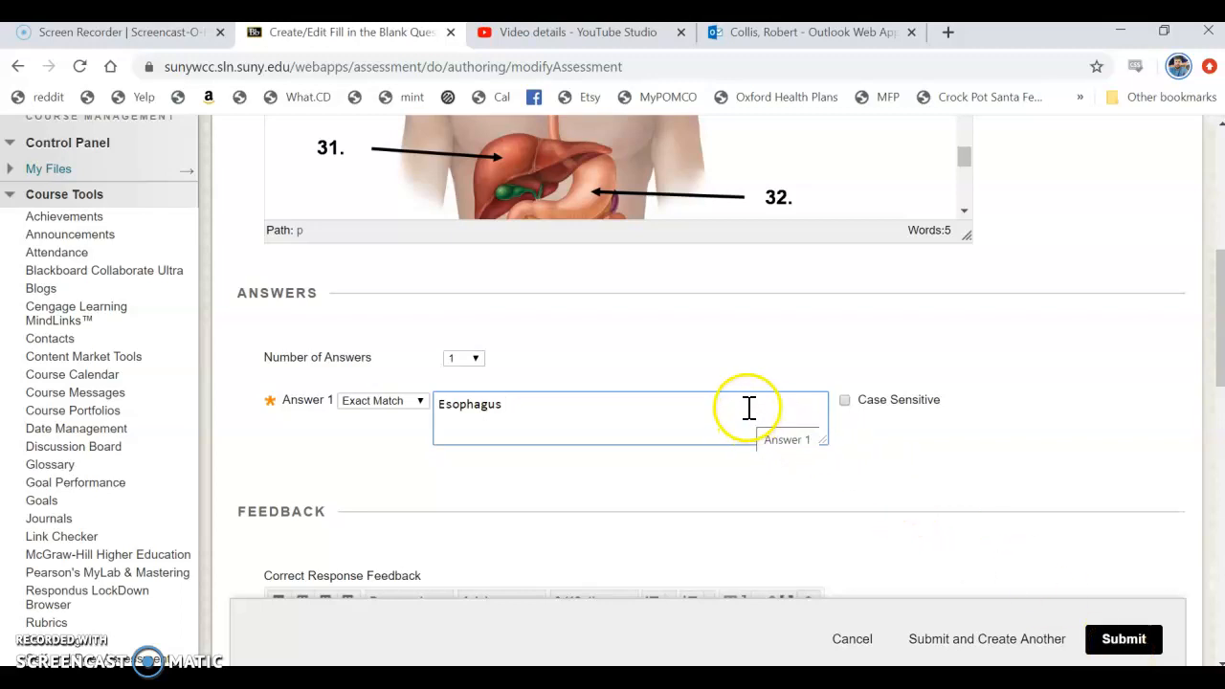
{"action": "left_click", "coordinate": [421, 402]}
{"action": "left_click", "coordinate": [403, 426]}
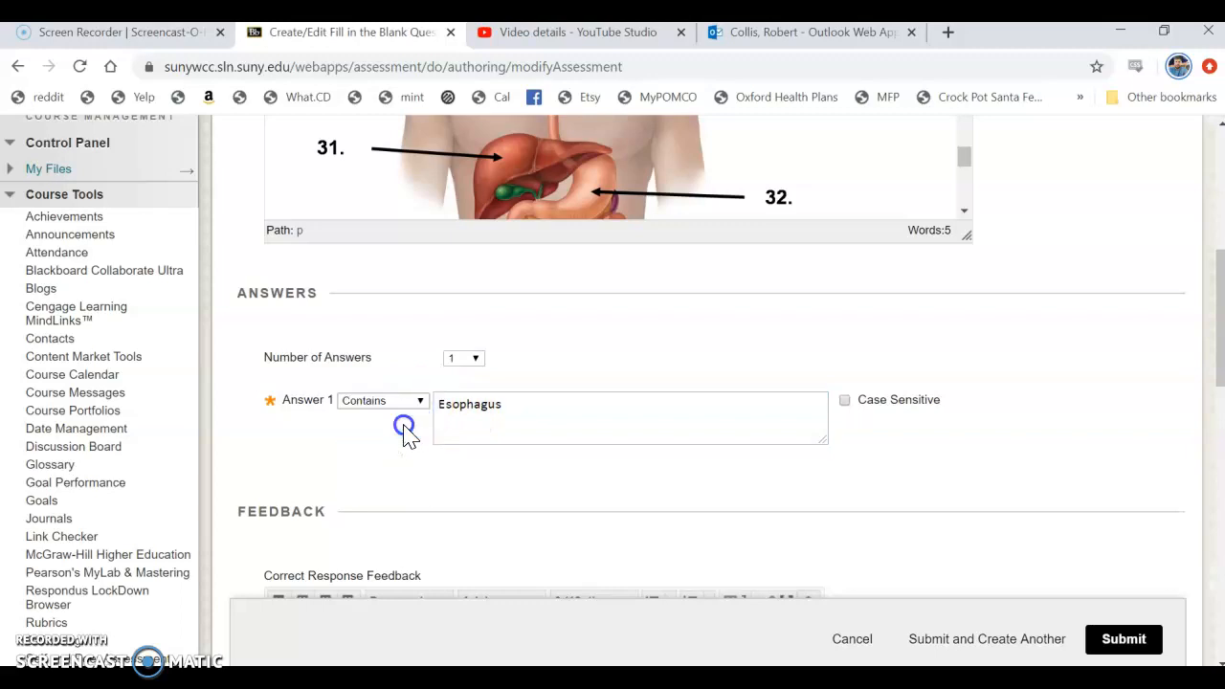
{"action": "left_click", "coordinate": [400, 437]}
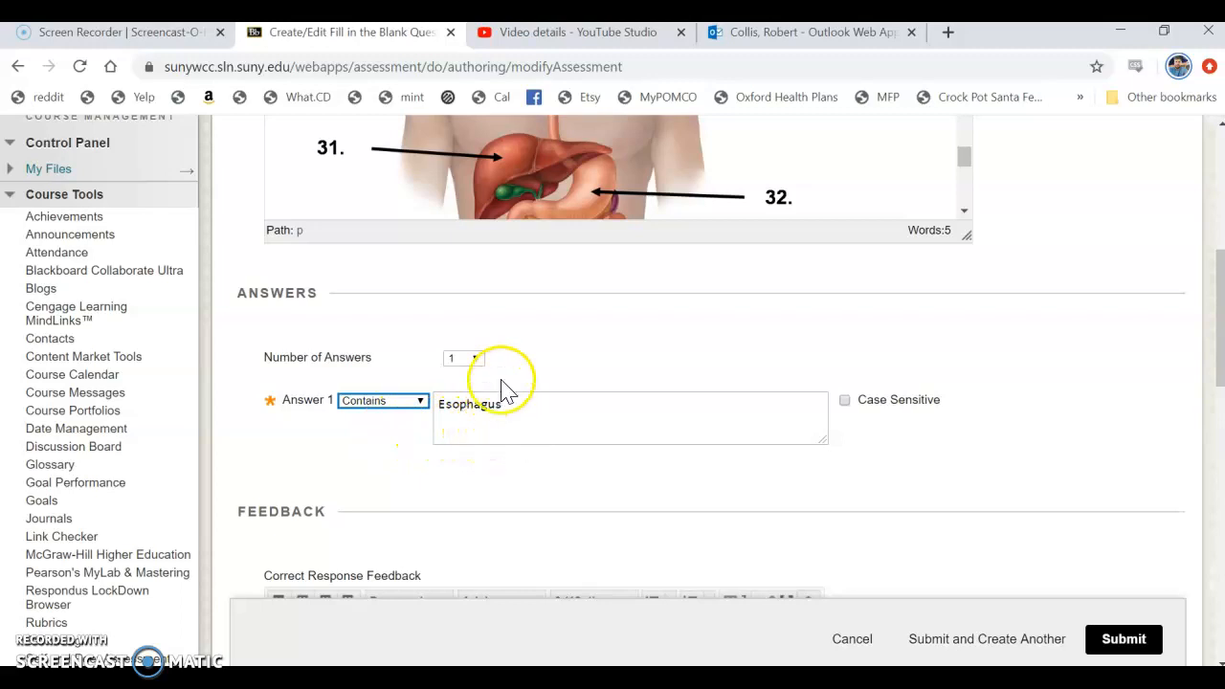
Set the number of answers to 2 and the evaluation method of Answer 2 to Contains
{"action": "left_click", "coordinate": [475, 360]}
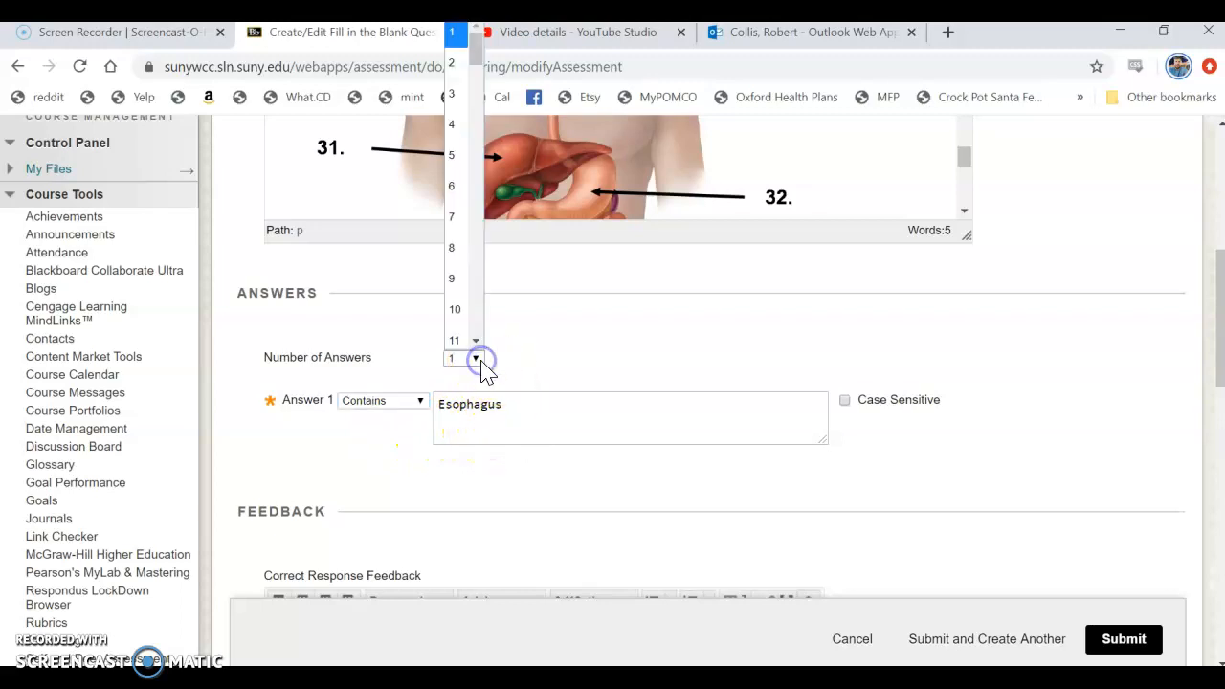
{"action": "left_click", "coordinate": [457, 62]}
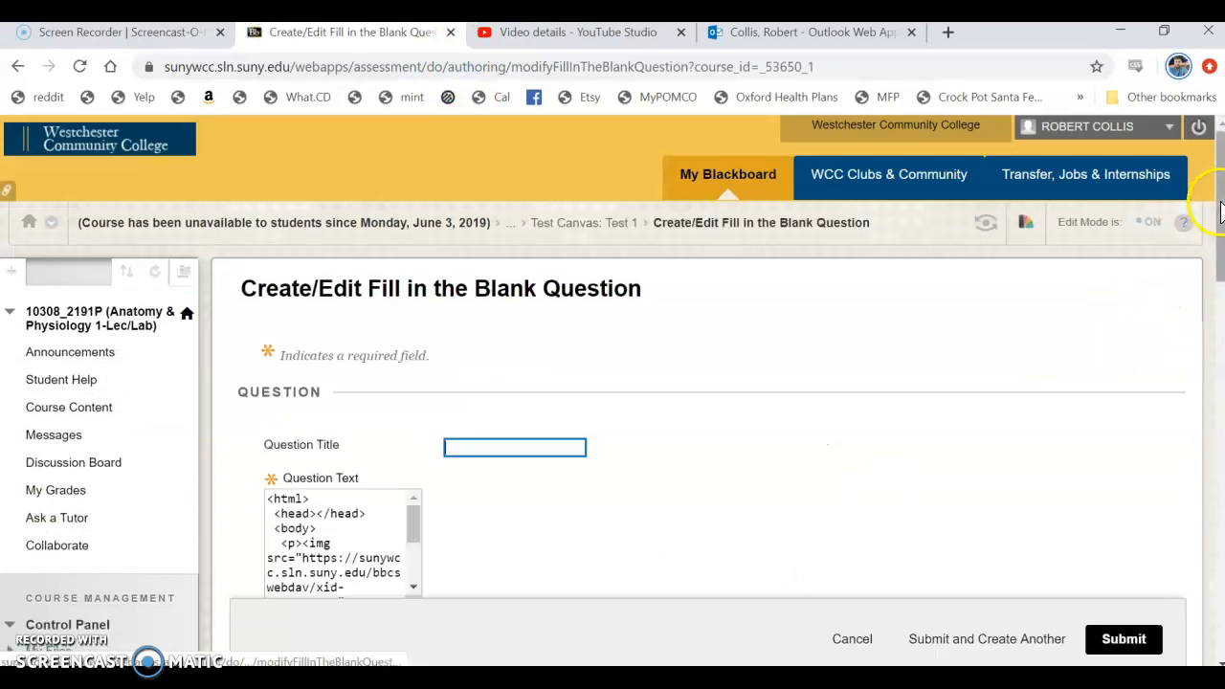
{"action": "left_click_drag", "start_coordinate": [1220, 249], "coordinate": [1213, 396]}
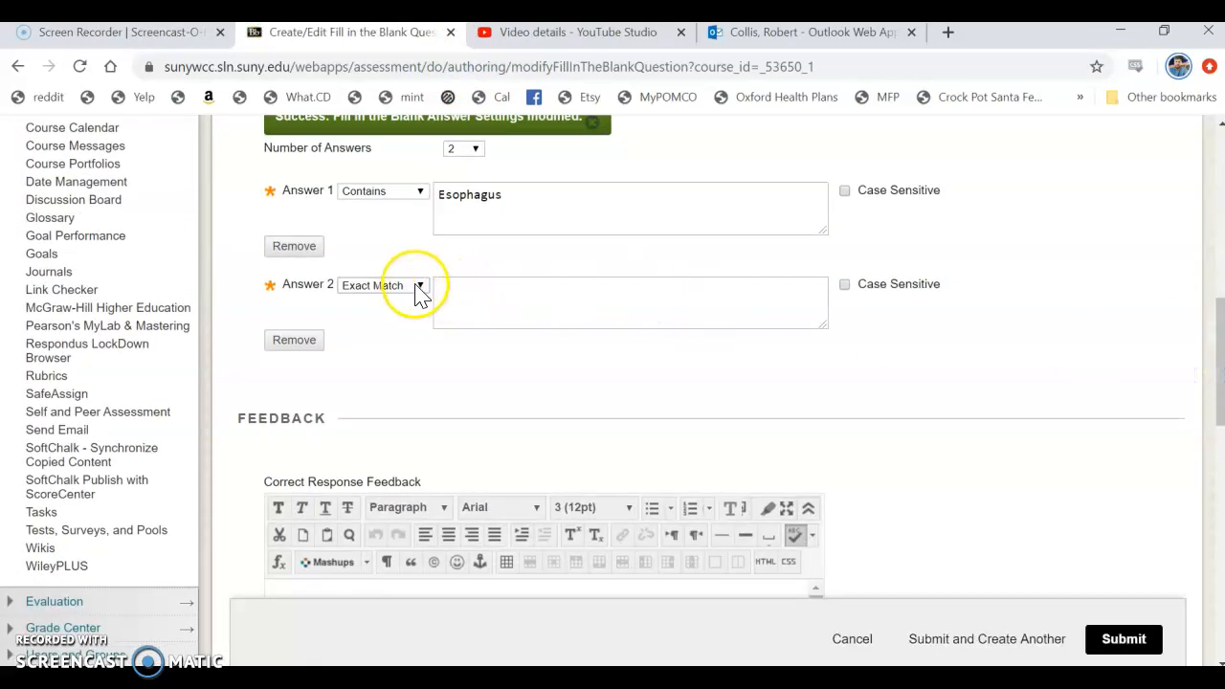
{"action": "left_click", "coordinate": [490, 268]}
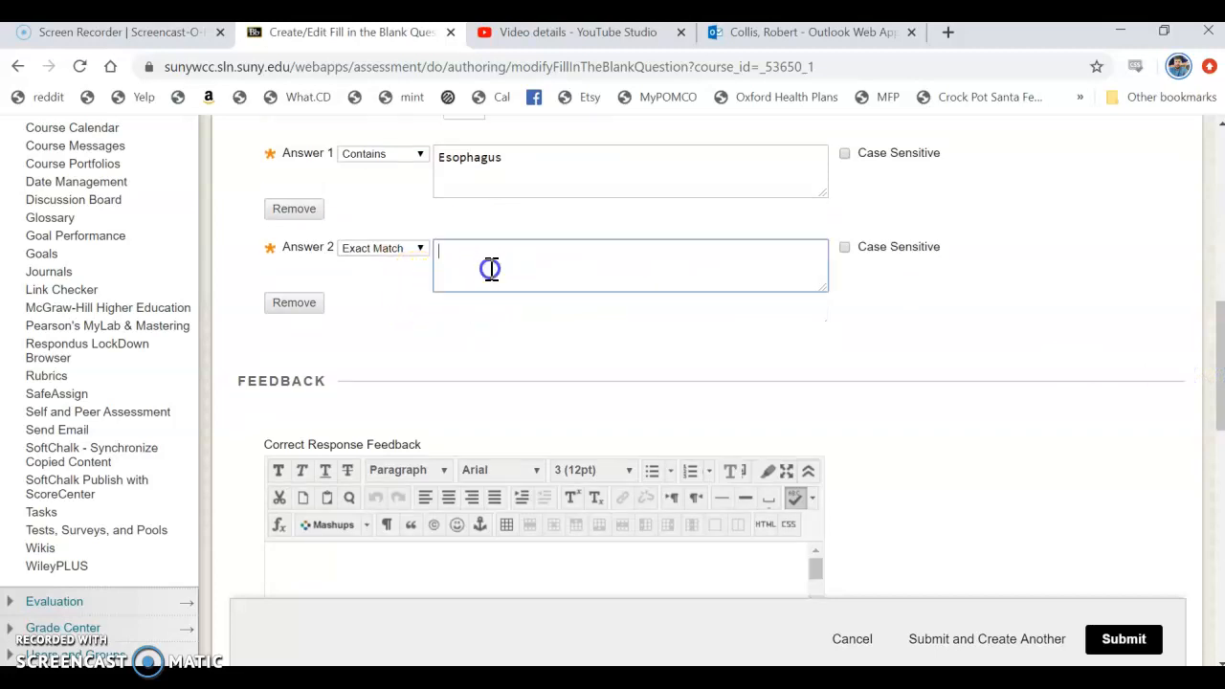
{"action": "left_click", "coordinate": [382, 250]}
{"action": "left_click", "coordinate": [383, 270]}
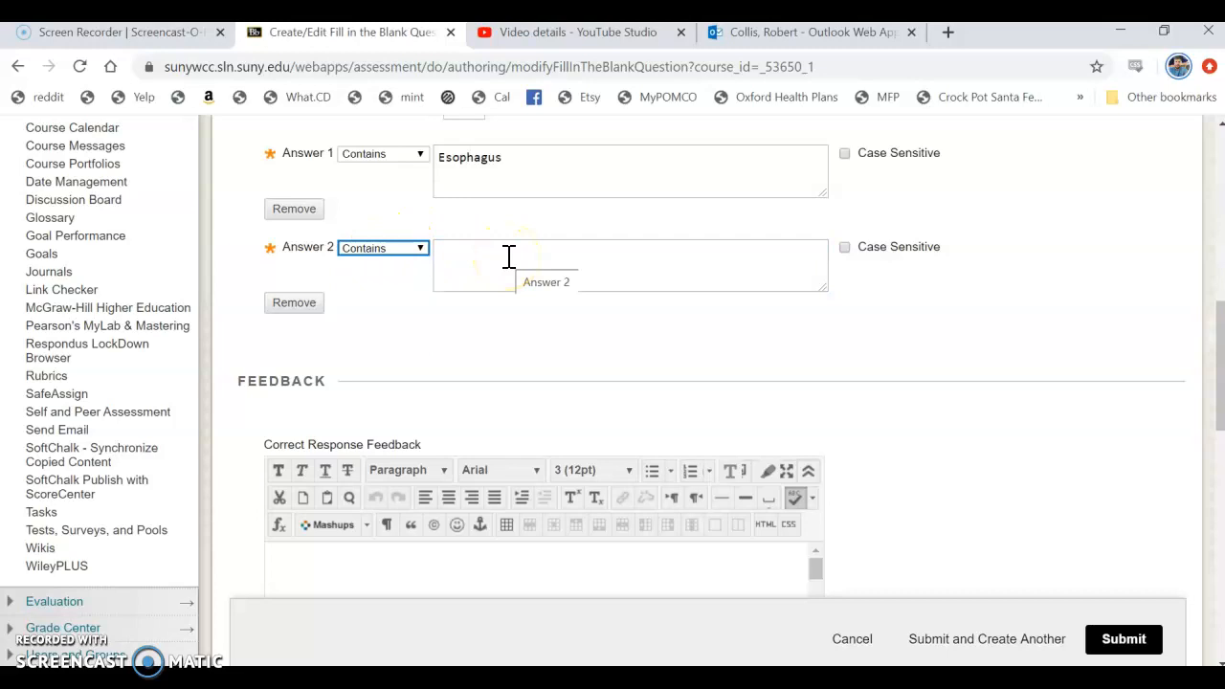
{"action": "left_click", "coordinate": [421, 256]}
{"action": "left_click", "coordinate": [430, 180]}
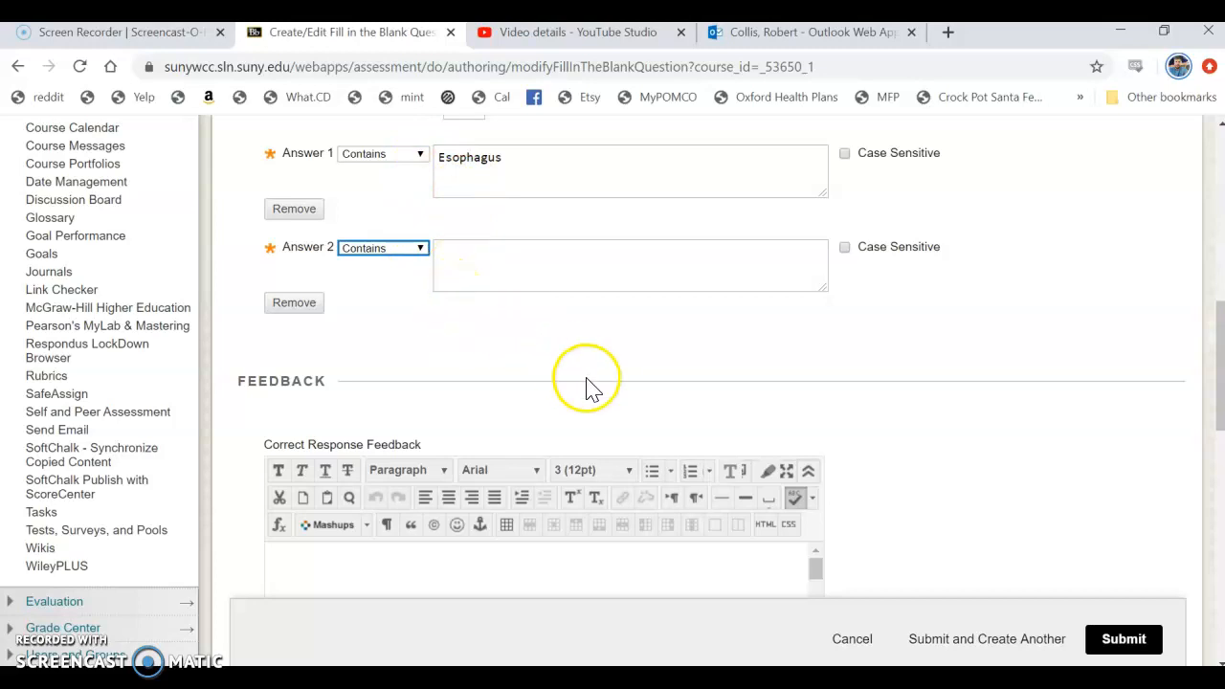
Change Answer 2 to Exact Match and enter Right Subclavian Artery as its text
{"action": "scroll", "coordinate": [585, 388], "scroll_direction": "up", "scroll_amount": 1}
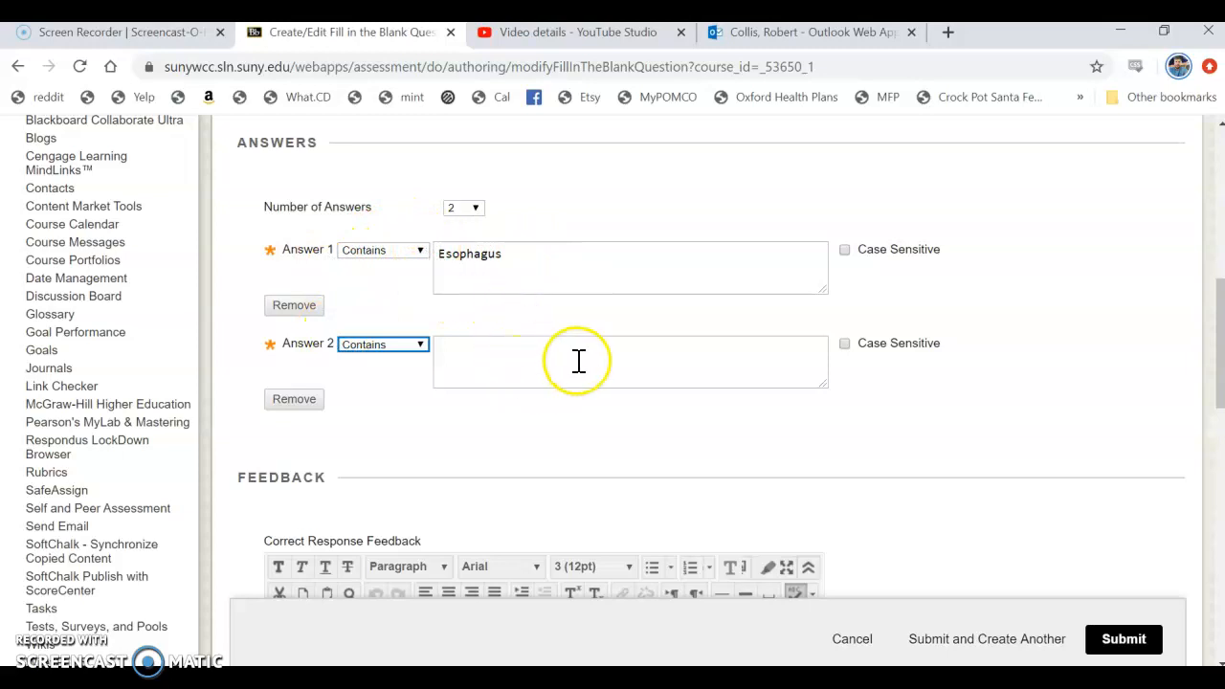
{"action": "left_click", "coordinate": [426, 359]}
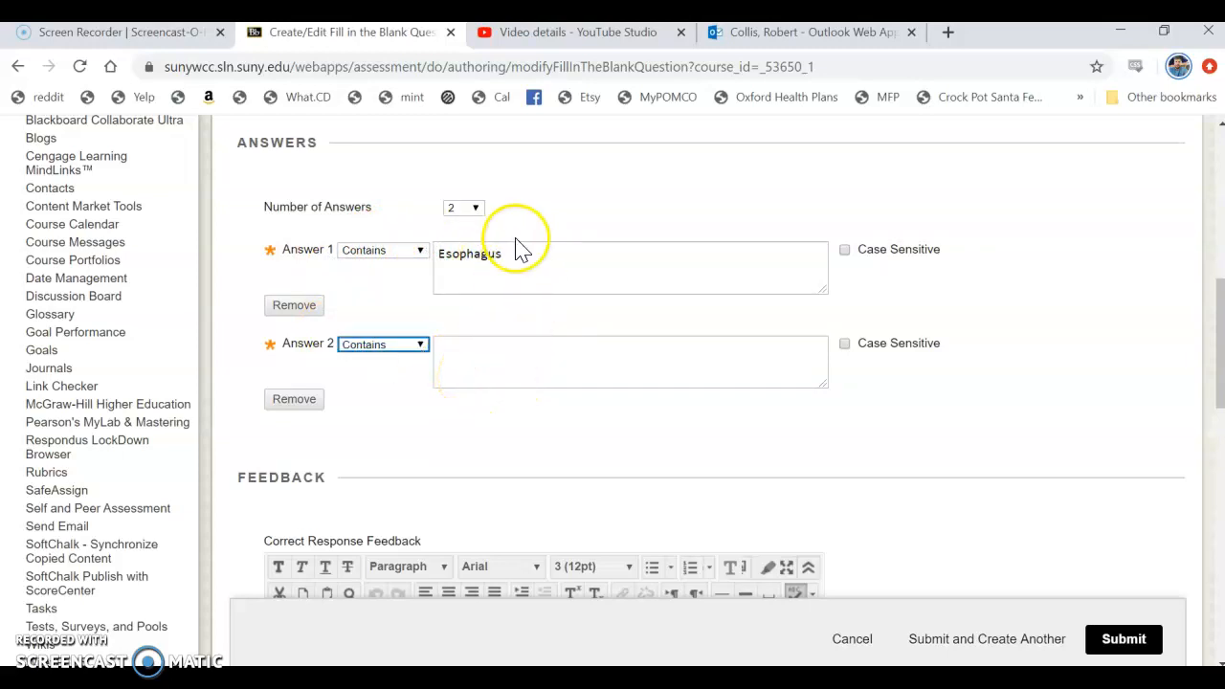
{"action": "left_click", "coordinate": [419, 345]}
{"action": "left_click", "coordinate": [400, 392]}
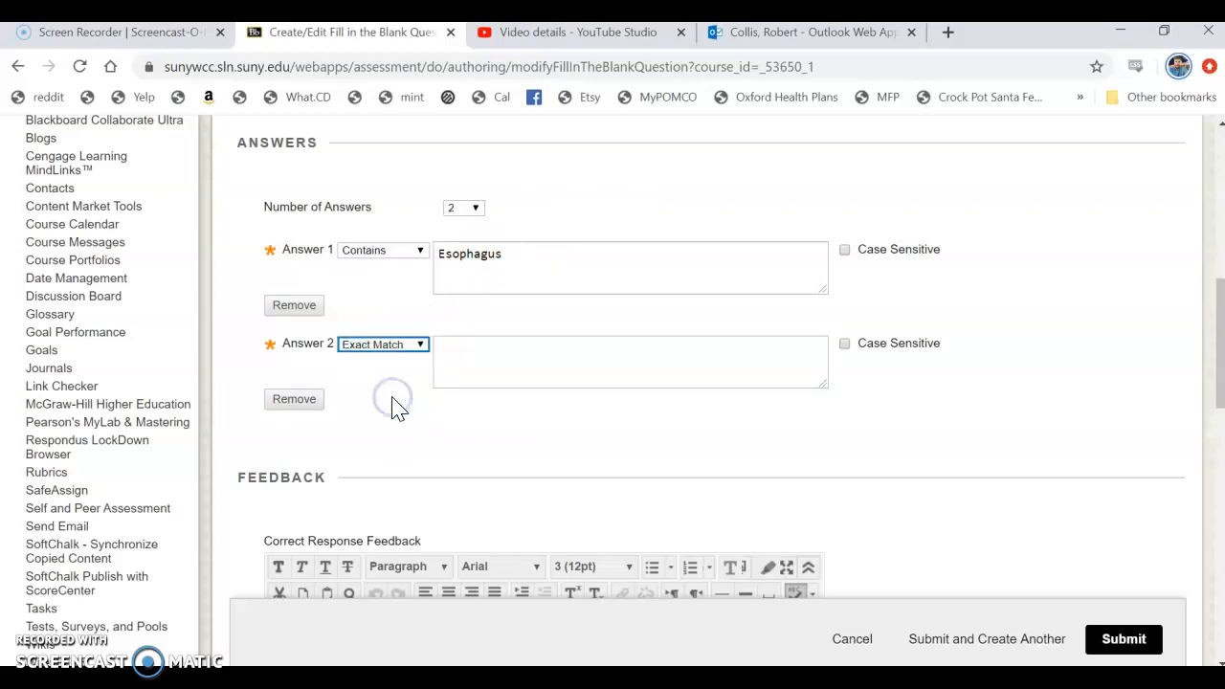
{"action": "left_click", "coordinate": [489, 358]}
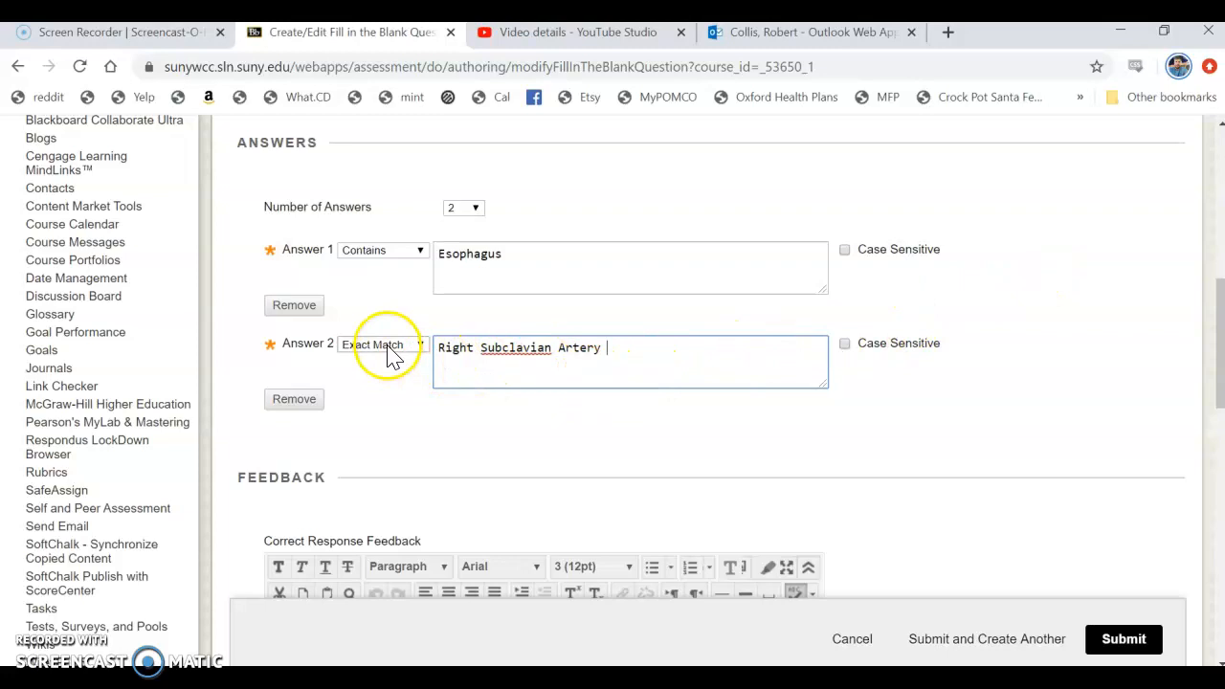
Shorten Answer 2 to R Subclavian A and set its evaluation method to Contains
{"action": "left_click", "coordinate": [473, 348]}
{"action": "key", "text": "BackSpace"}
{"action": "key", "text": "BackSpace"}
{"action": "key", "text": "BackSpace"}
{"action": "key", "text": "BackSpace"}
{"action": "left_click", "coordinate": [561, 348]}
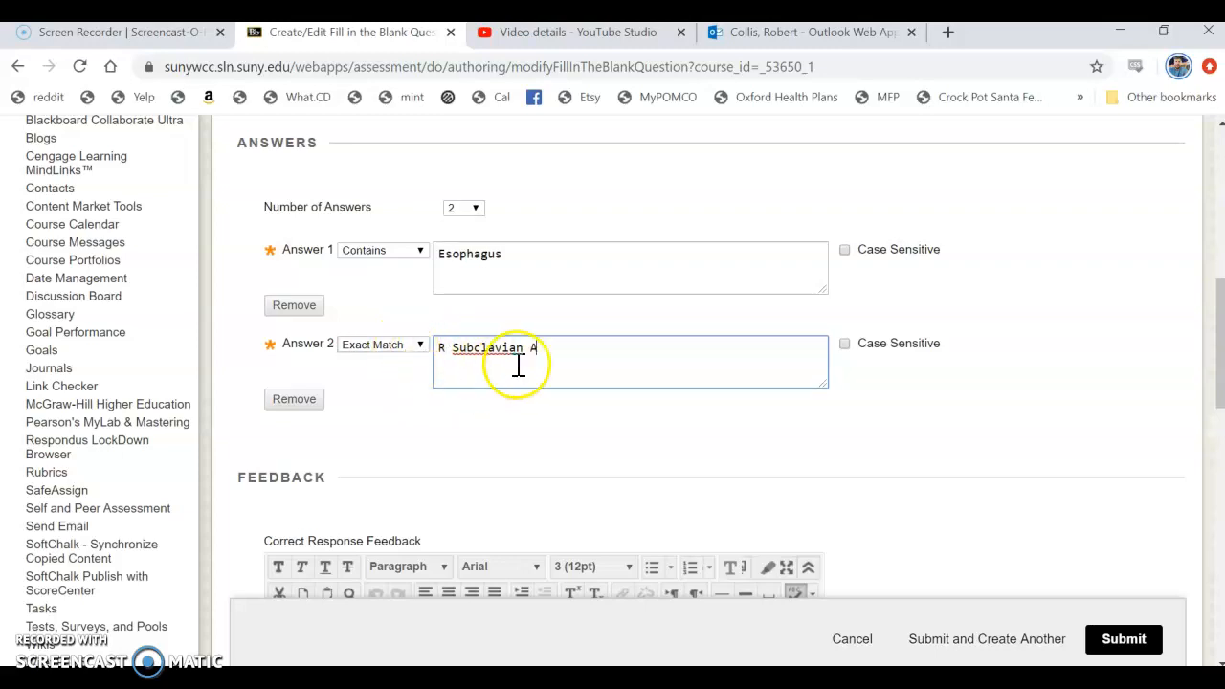
{"action": "left_click", "coordinate": [421, 346]}
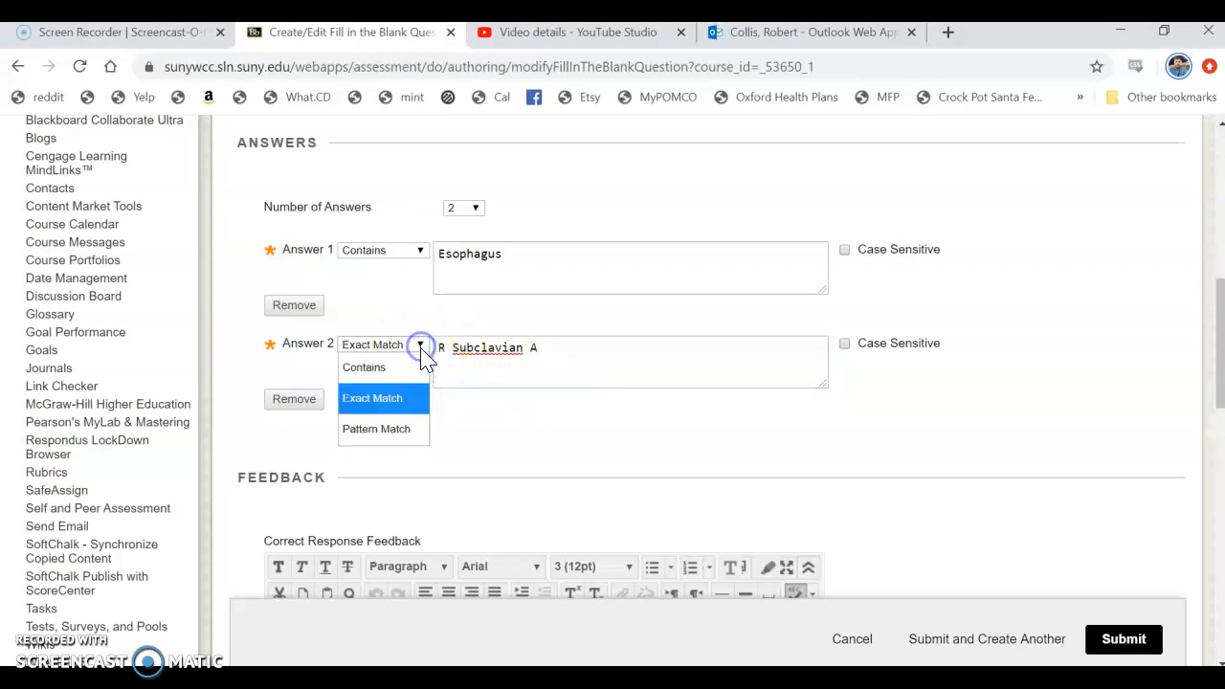
{"action": "left_click", "coordinate": [410, 373]}
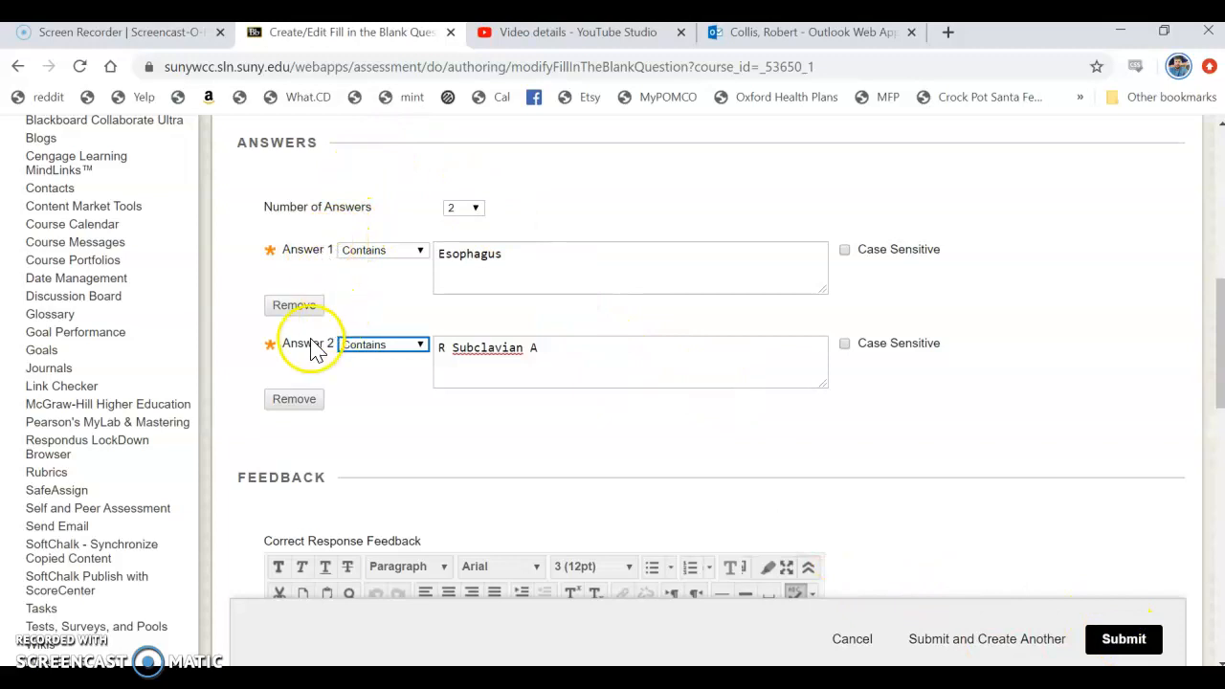
Submit the Fill in the Blank question with Contains kept for Answer 1, and finish editing Test 1
{"action": "left_click", "coordinate": [420, 252]}
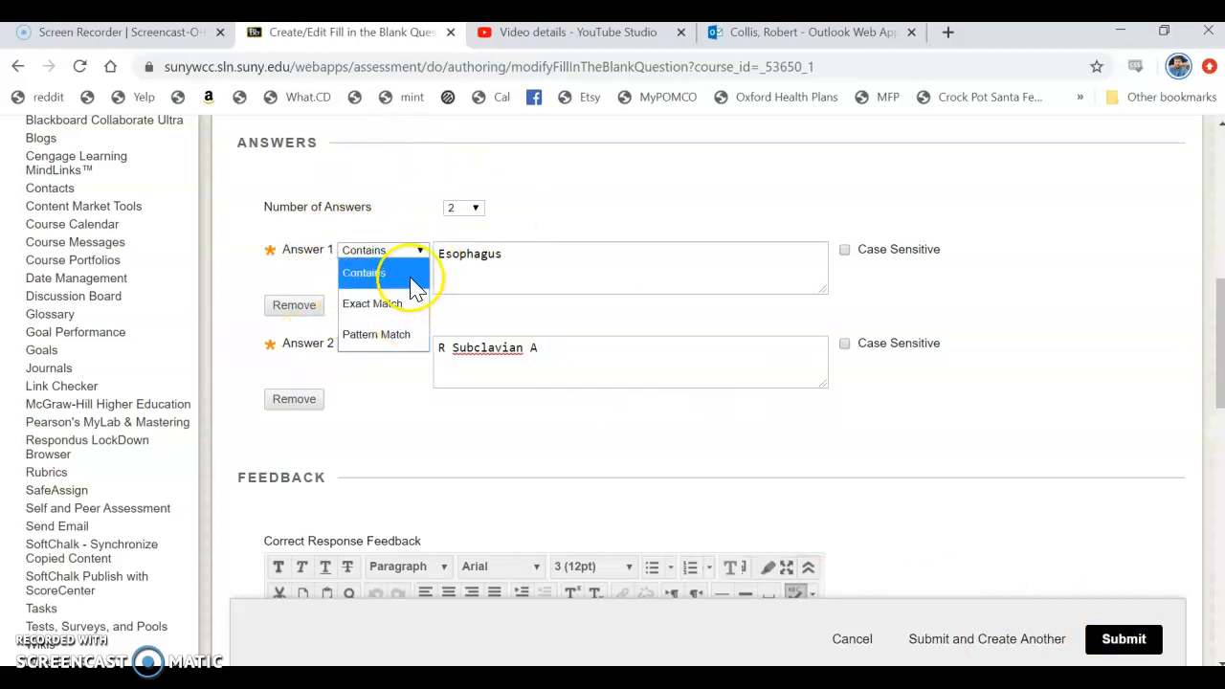
{"action": "left_click", "coordinate": [406, 278]}
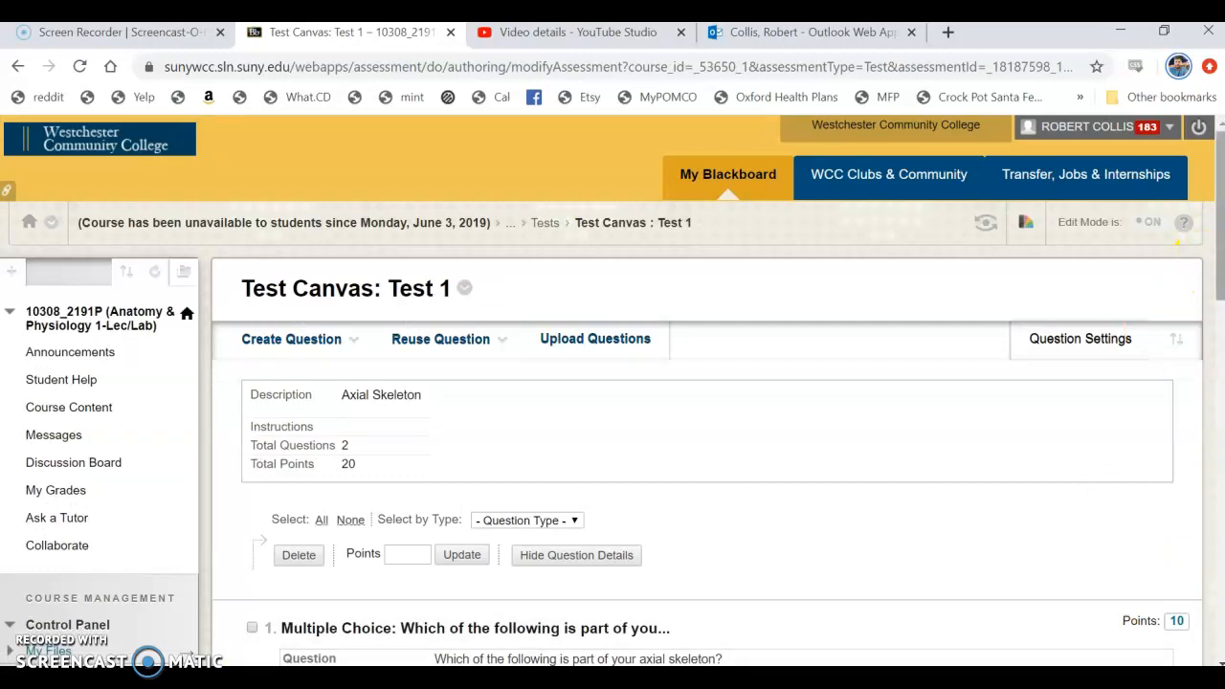
{"action": "left_click_drag", "start_coordinate": [1218, 196], "coordinate": [1220, 552]}
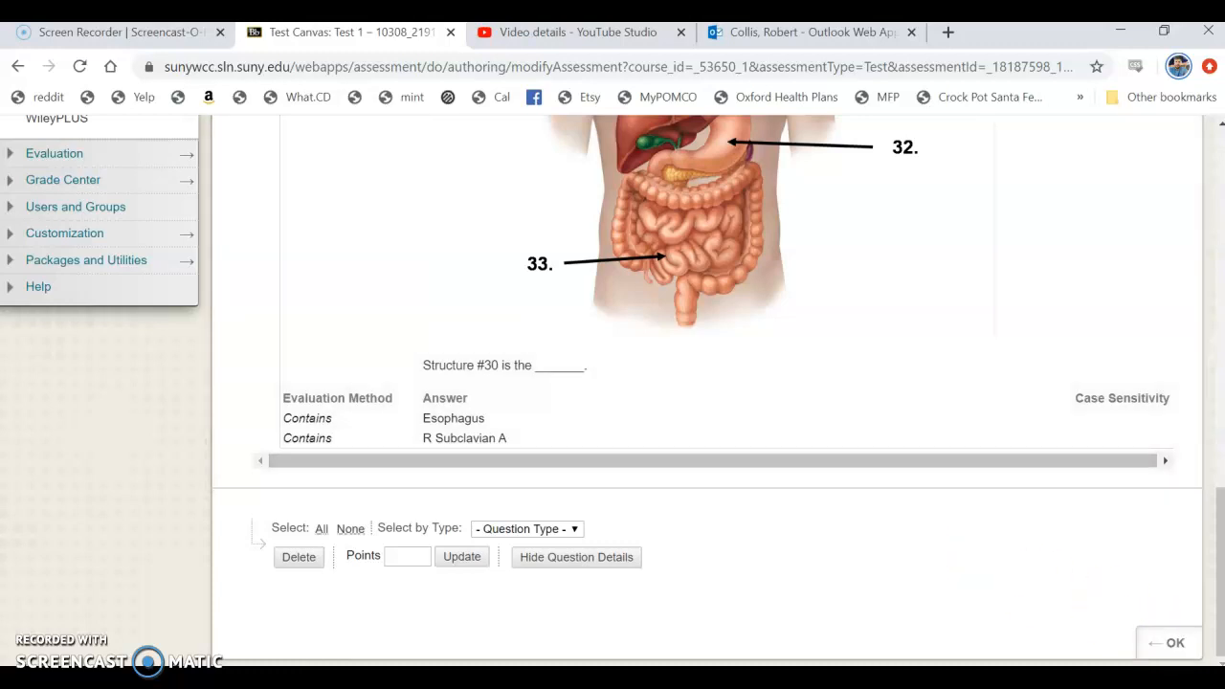
{"action": "left_click", "coordinate": [1192, 648]}
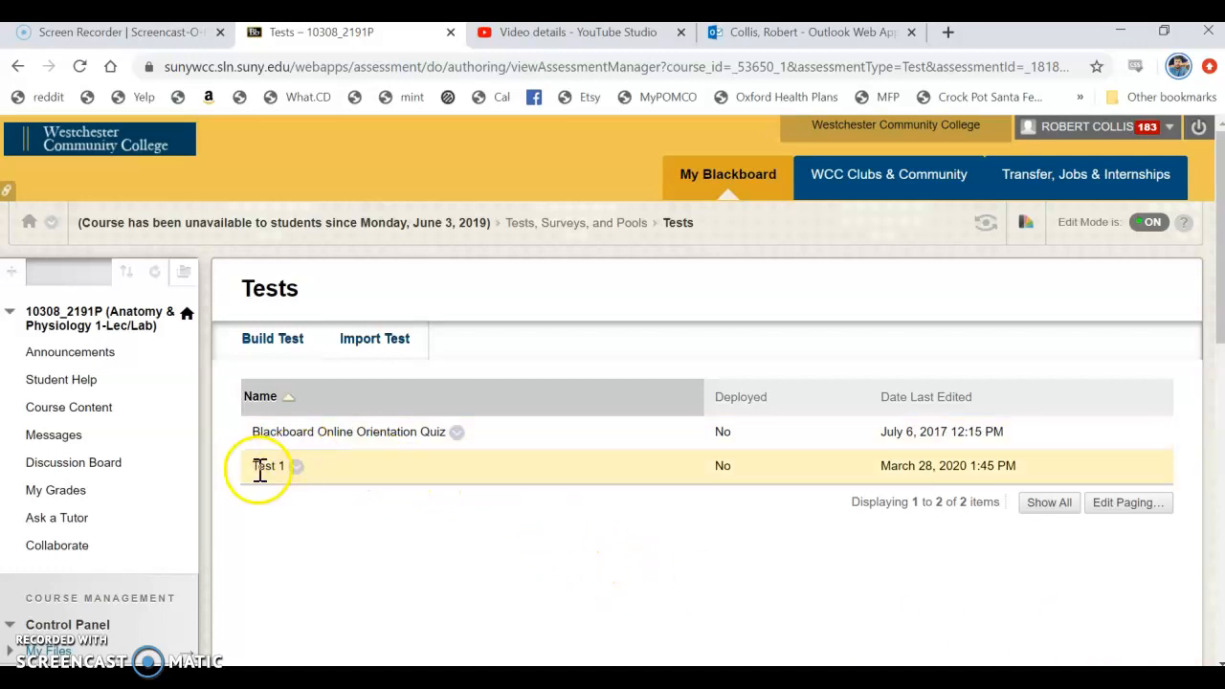
Add the existing Test 1 as an assessment in the Course Content area
{"action": "left_click", "coordinate": [188, 314]}
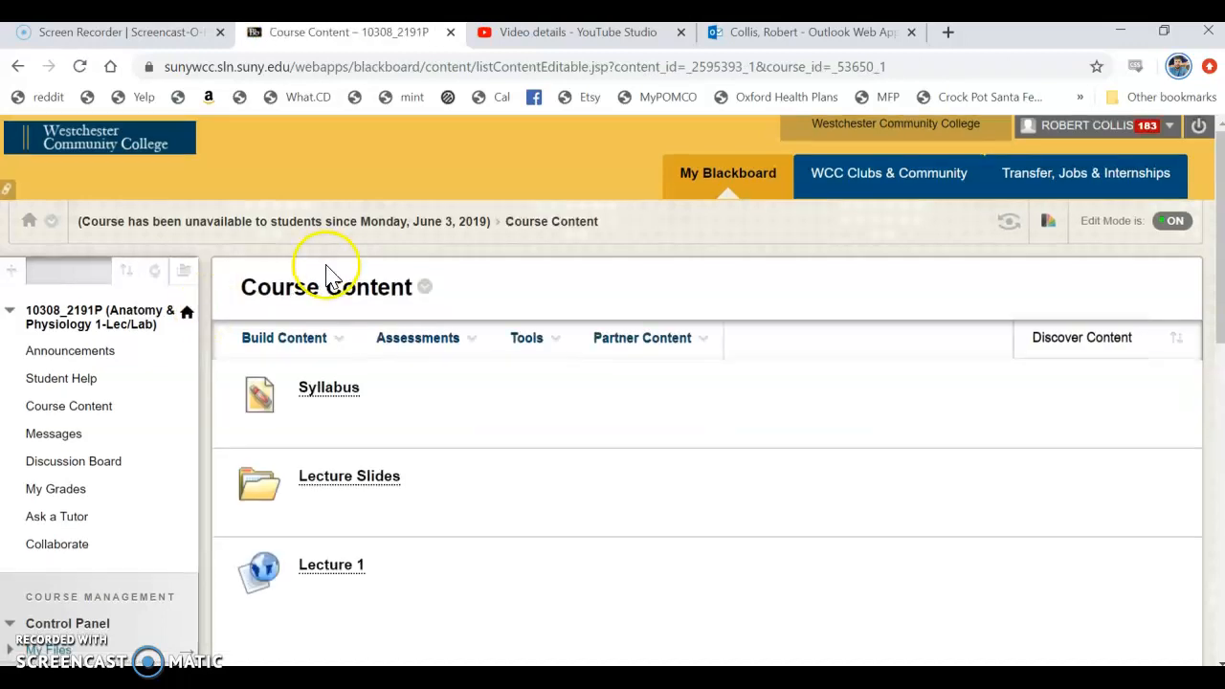
{"action": "scroll", "coordinate": [322, 278], "scroll_direction": "down", "scroll_amount": 1}
{"action": "left_click", "coordinate": [287, 247]}
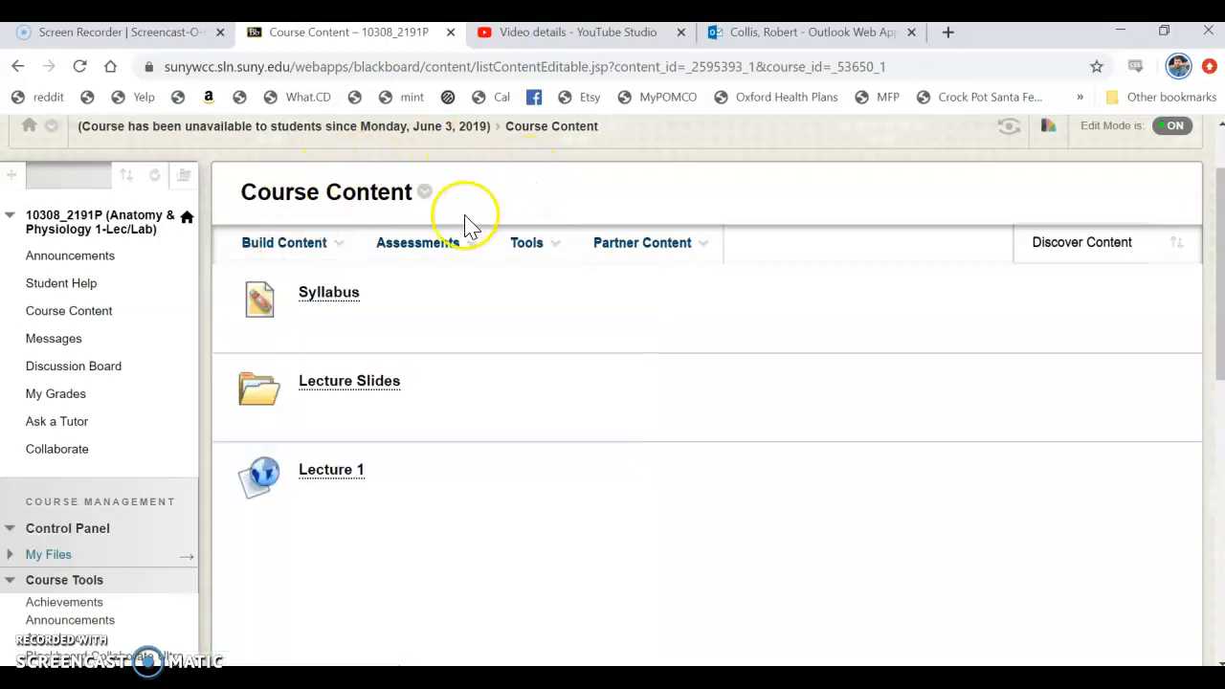
{"action": "left_click", "coordinate": [425, 251]}
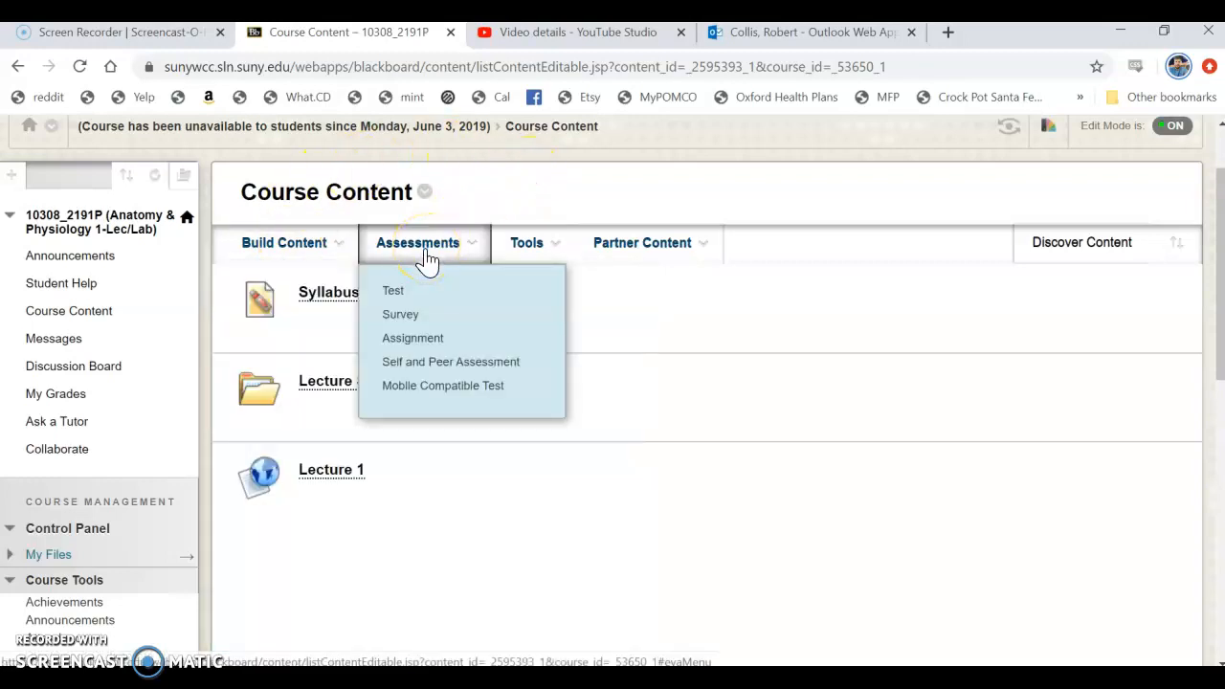
{"action": "left_click", "coordinate": [394, 292]}
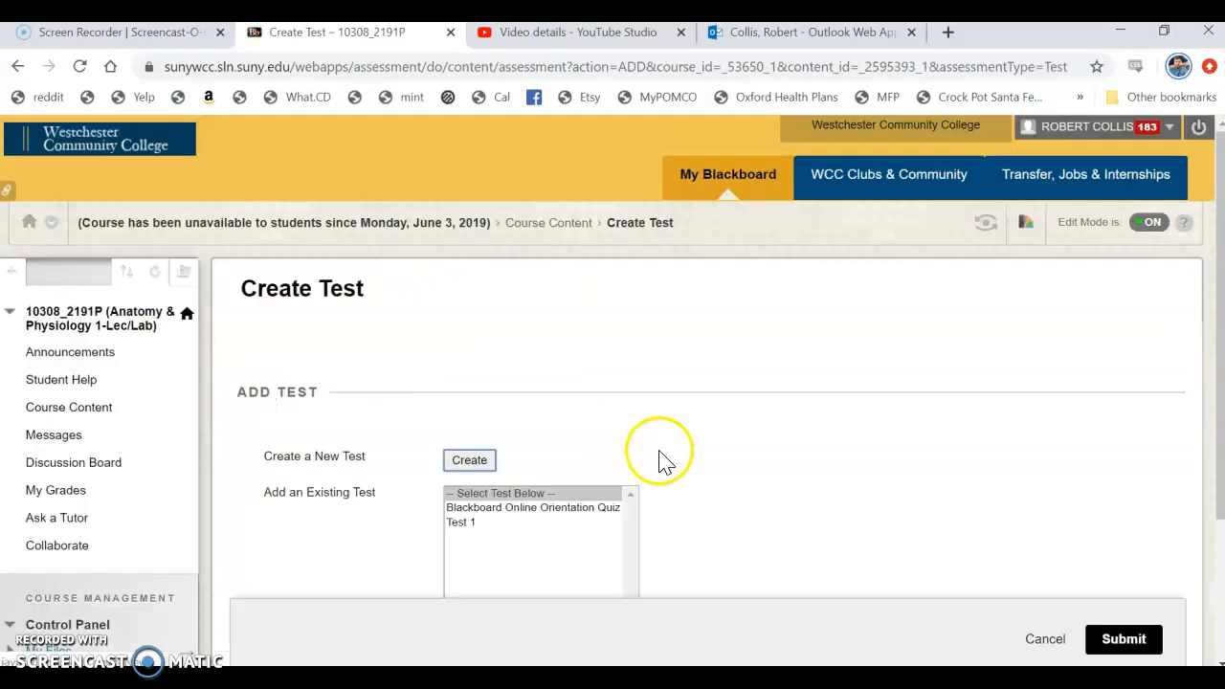
{"action": "scroll", "coordinate": [574, 421], "scroll_direction": "down", "scroll_amount": 2}
{"action": "left_click", "coordinate": [463, 330]}
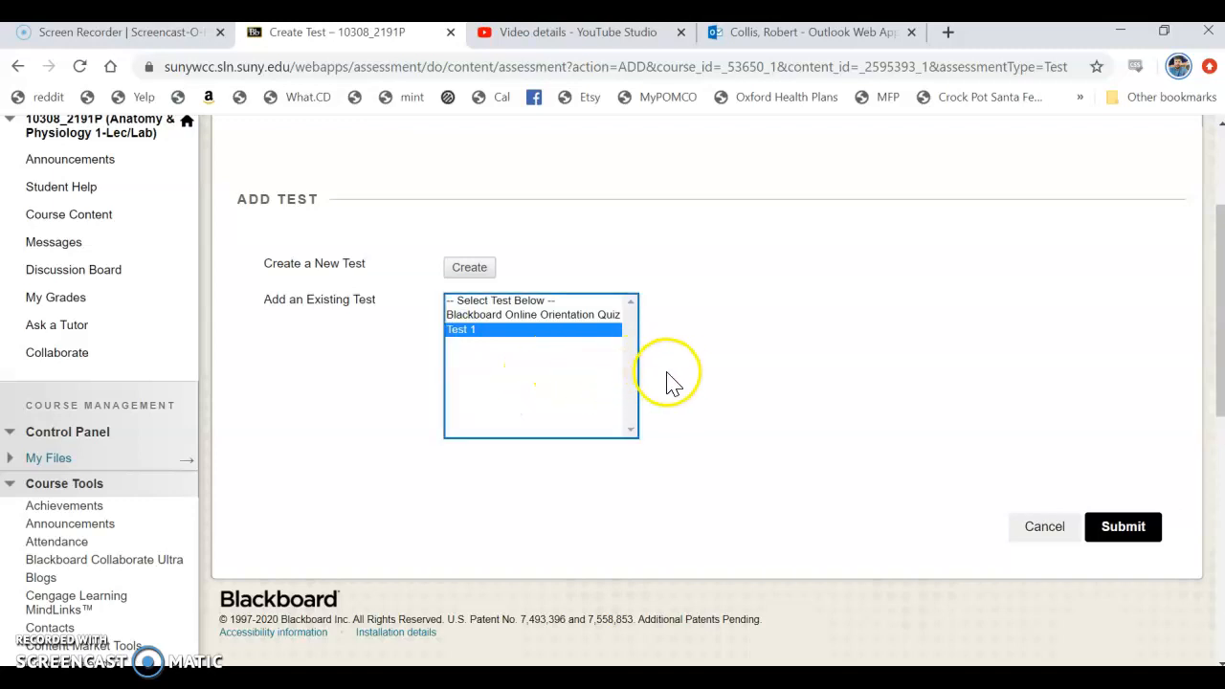
{"action": "left_click", "coordinate": [1147, 533]}
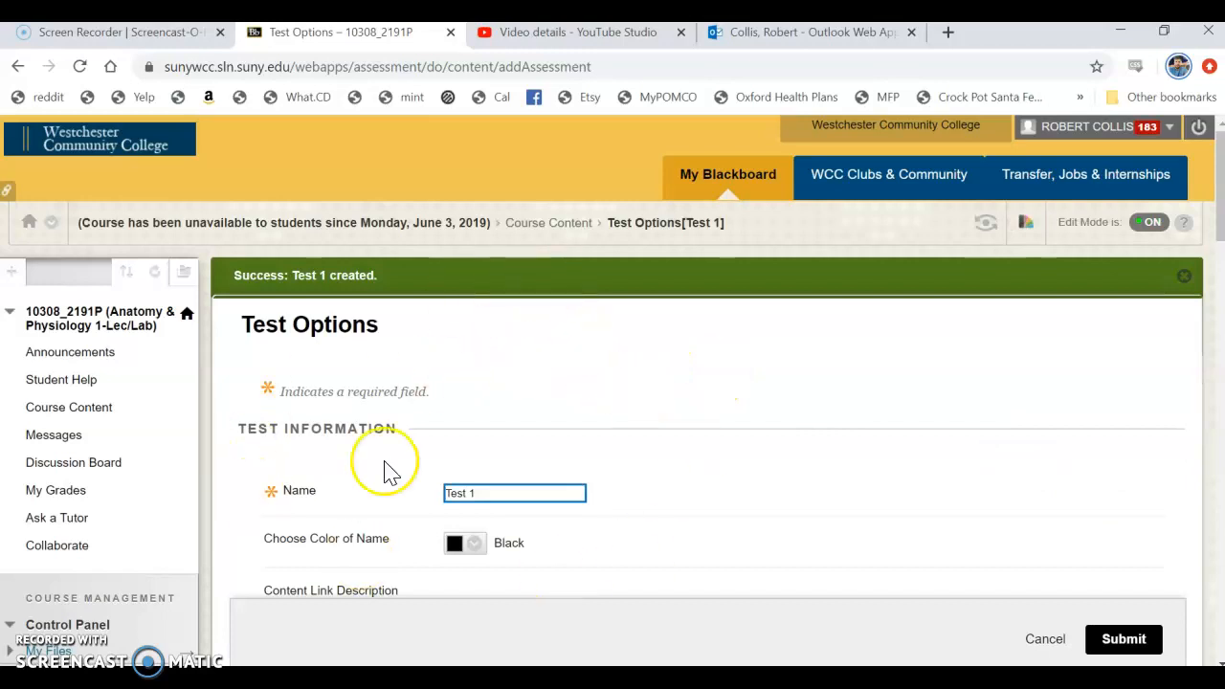
Make Test 1 available to students, keeping the option for adding a new announcement at No
{"action": "scroll", "coordinate": [685, 388], "scroll_direction": "down", "scroll_amount": 1}
{"action": "scroll", "coordinate": [685, 389], "scroll_direction": "down", "scroll_amount": 3}
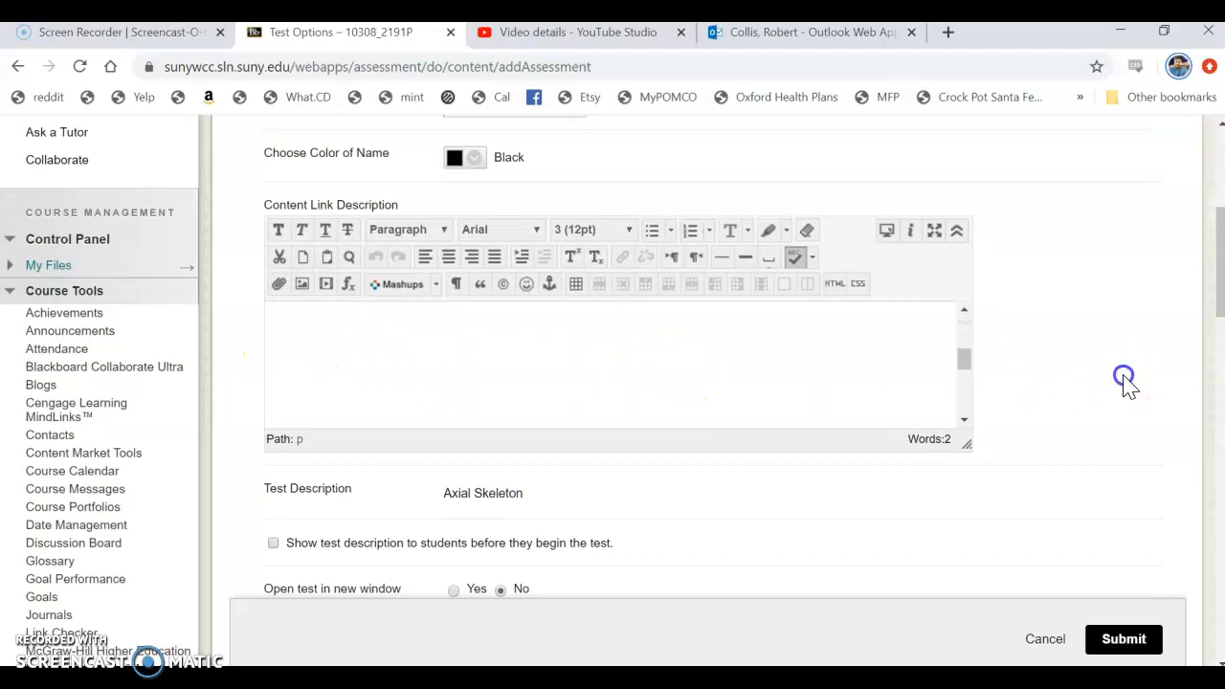
{"action": "scroll", "coordinate": [1121, 386], "scroll_direction": "down", "scroll_amount": 3}
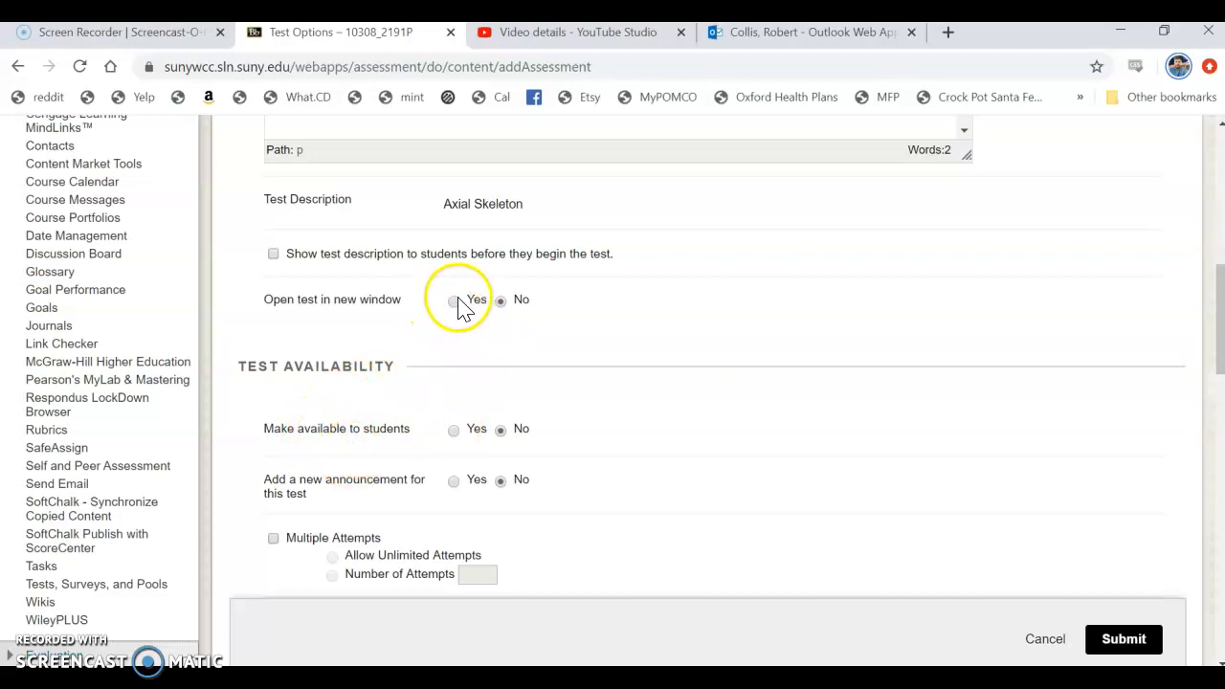
{"action": "scroll", "coordinate": [516, 352], "scroll_direction": "down", "scroll_amount": 1}
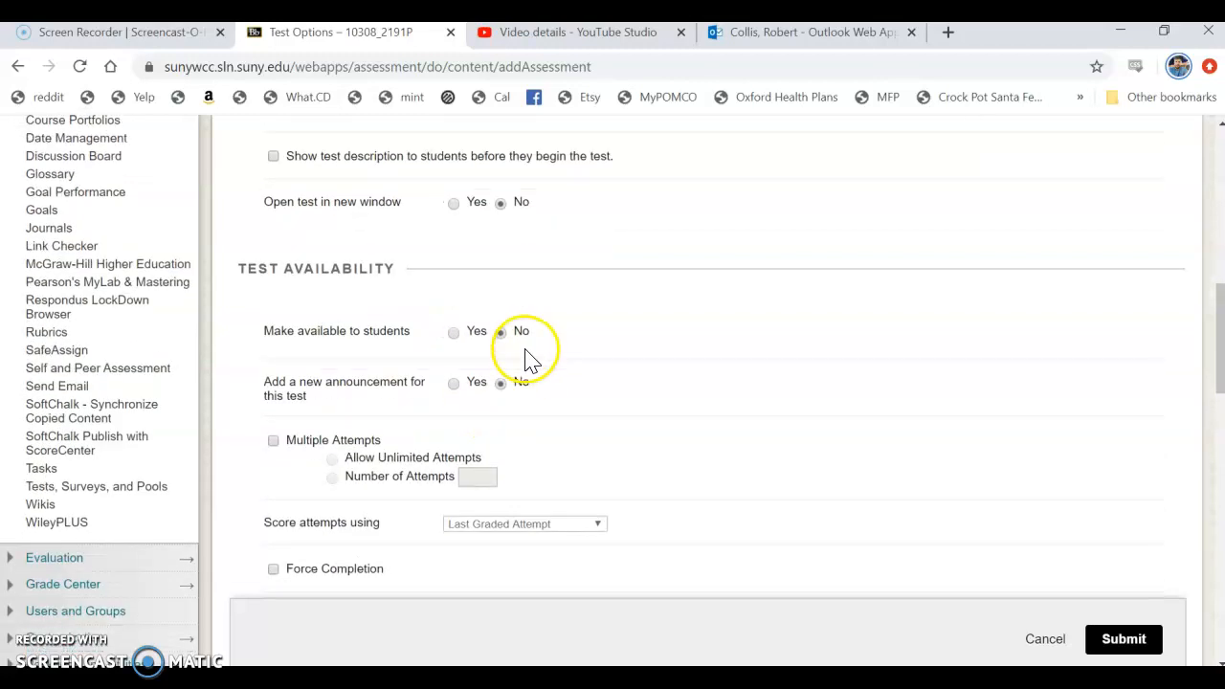
{"action": "scroll", "coordinate": [532, 359], "scroll_direction": "down", "scroll_amount": 1}
{"action": "left_click", "coordinate": [453, 289]}
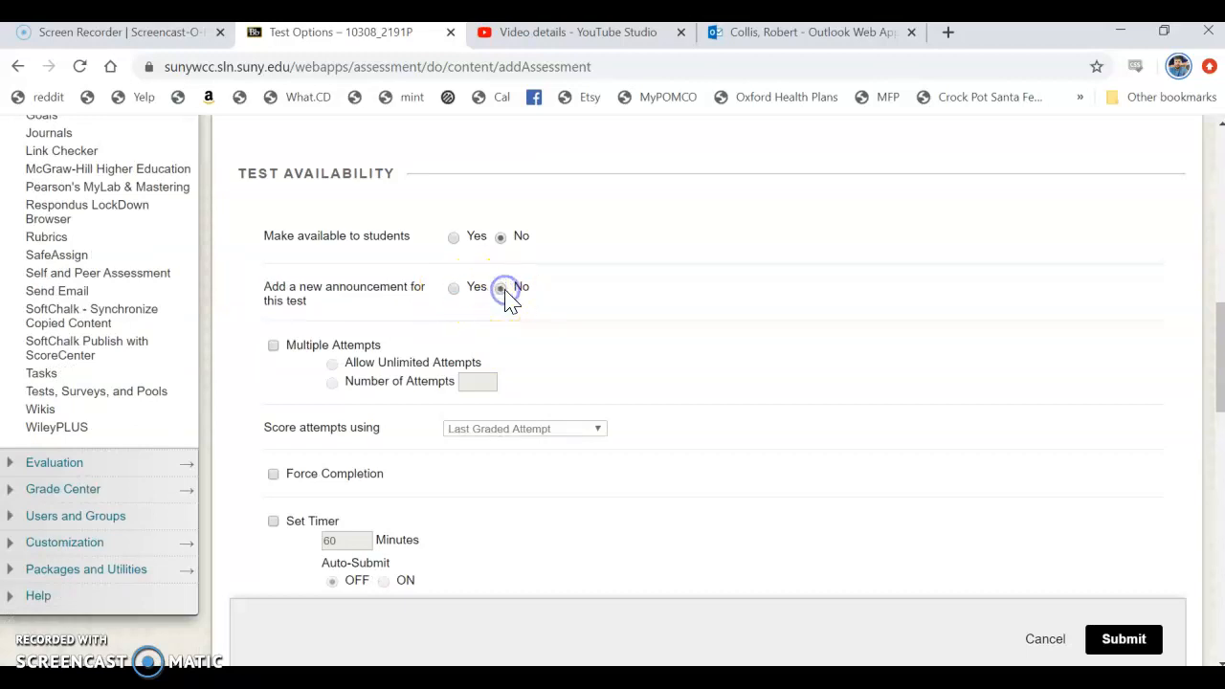
{"action": "left_click", "coordinate": [453, 237]}
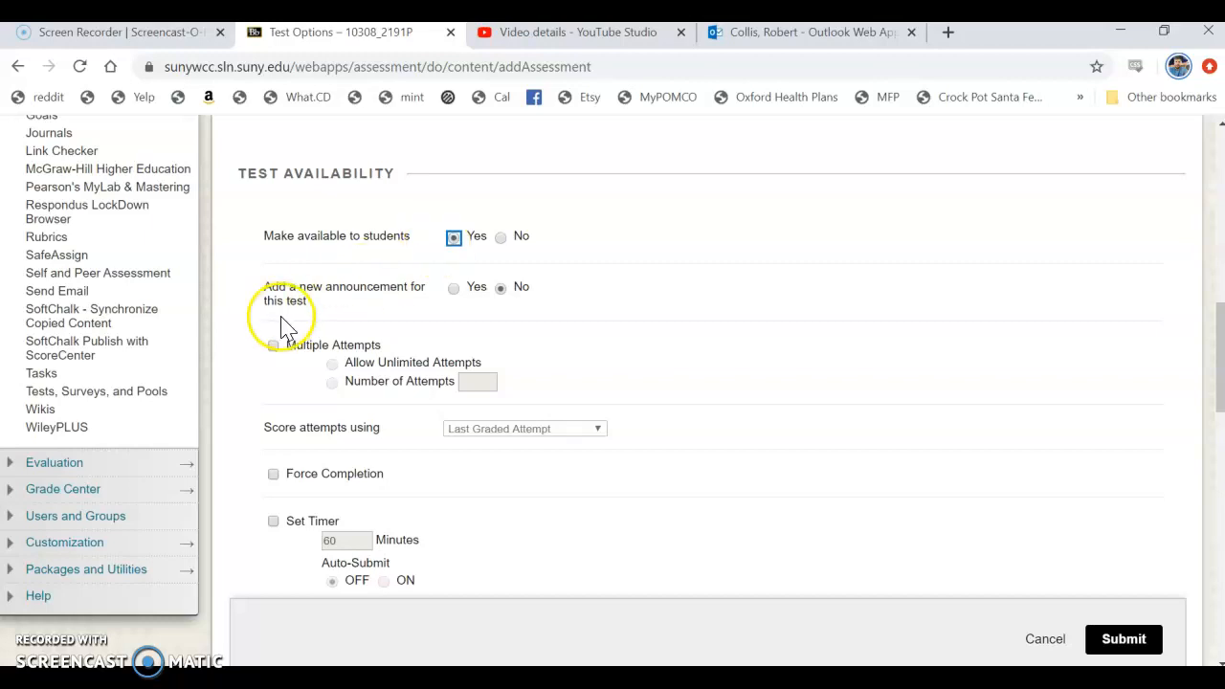
Enable a 60-minute timer with Auto-Submit off and Force Completion for Test 1
{"action": "scroll", "coordinate": [244, 364], "scroll_direction": "down", "scroll_amount": 1}
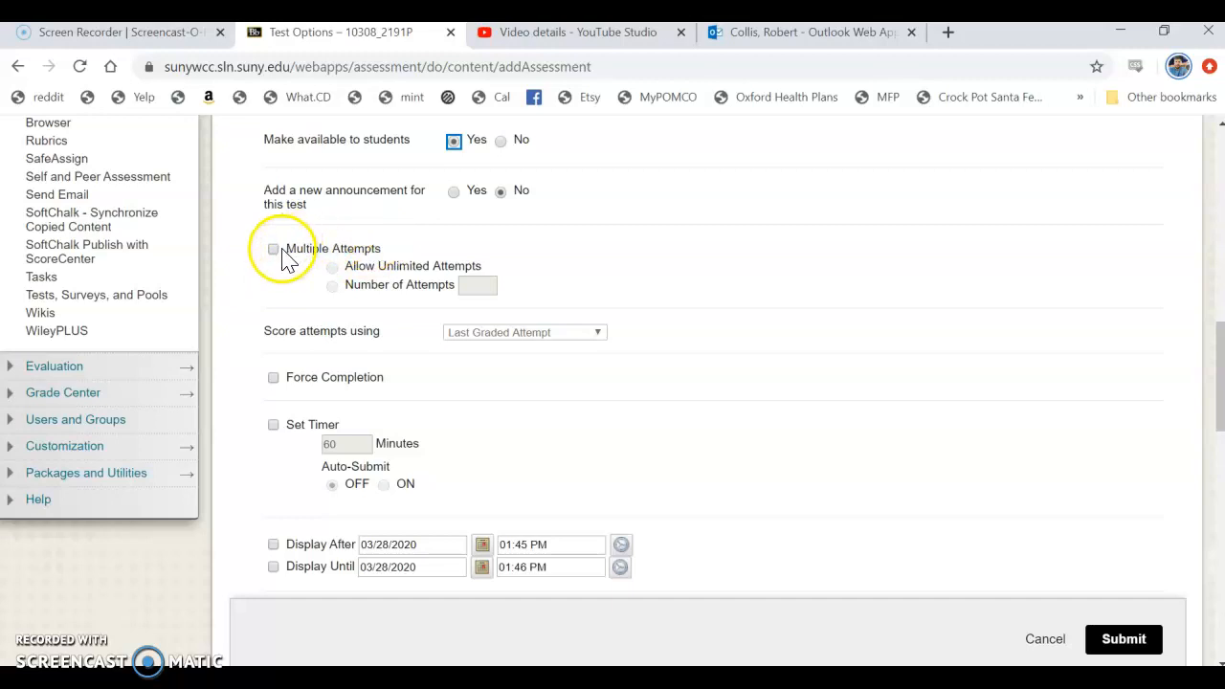
{"action": "scroll", "coordinate": [473, 377], "scroll_direction": "down", "scroll_amount": 1}
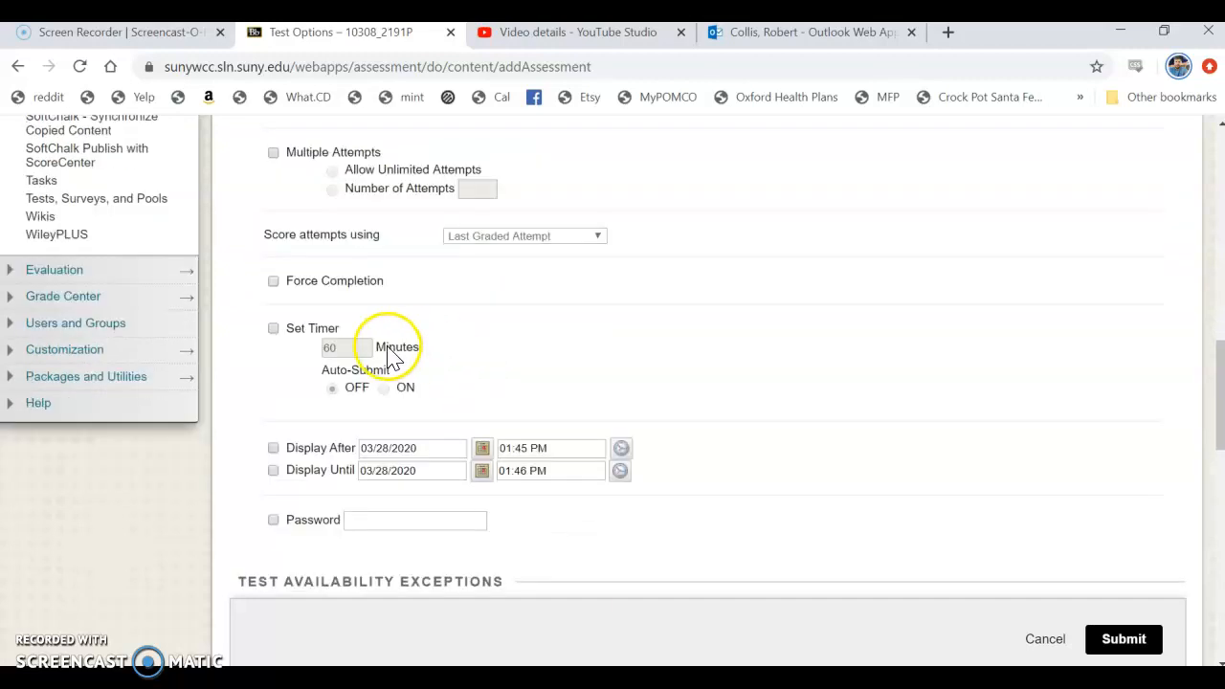
{"action": "left_click", "coordinate": [273, 329]}
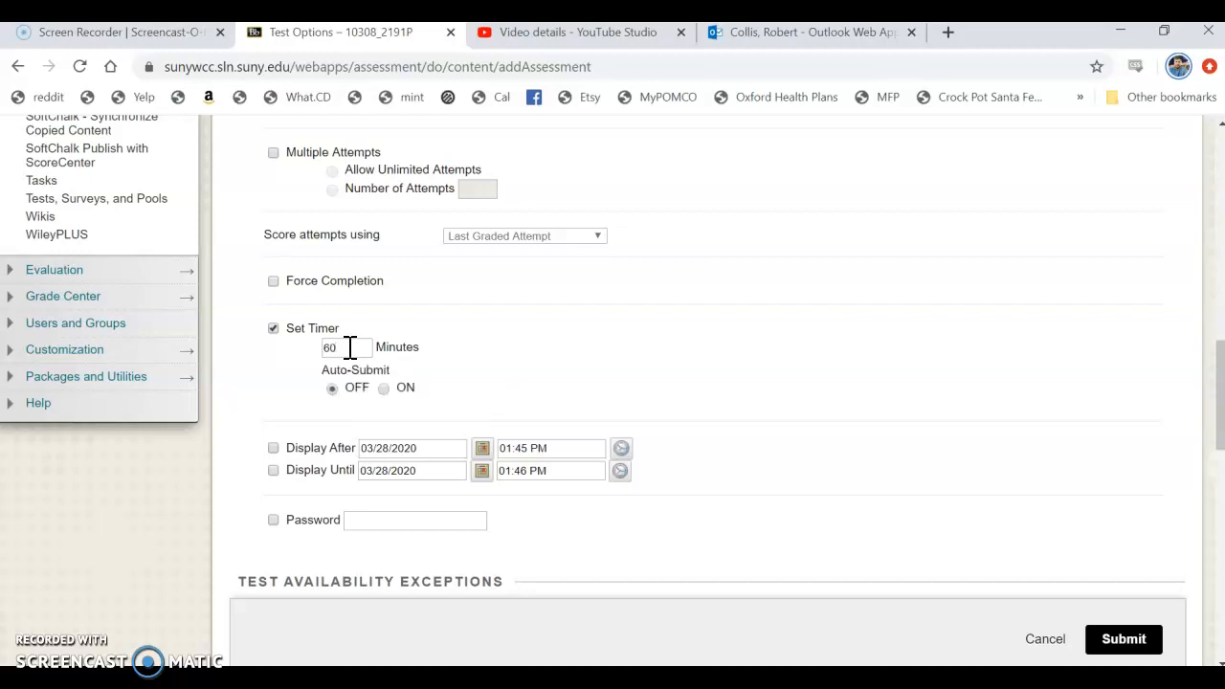
{"action": "double_click", "coordinate": [351, 347]}
{"action": "left_click", "coordinate": [274, 283]}
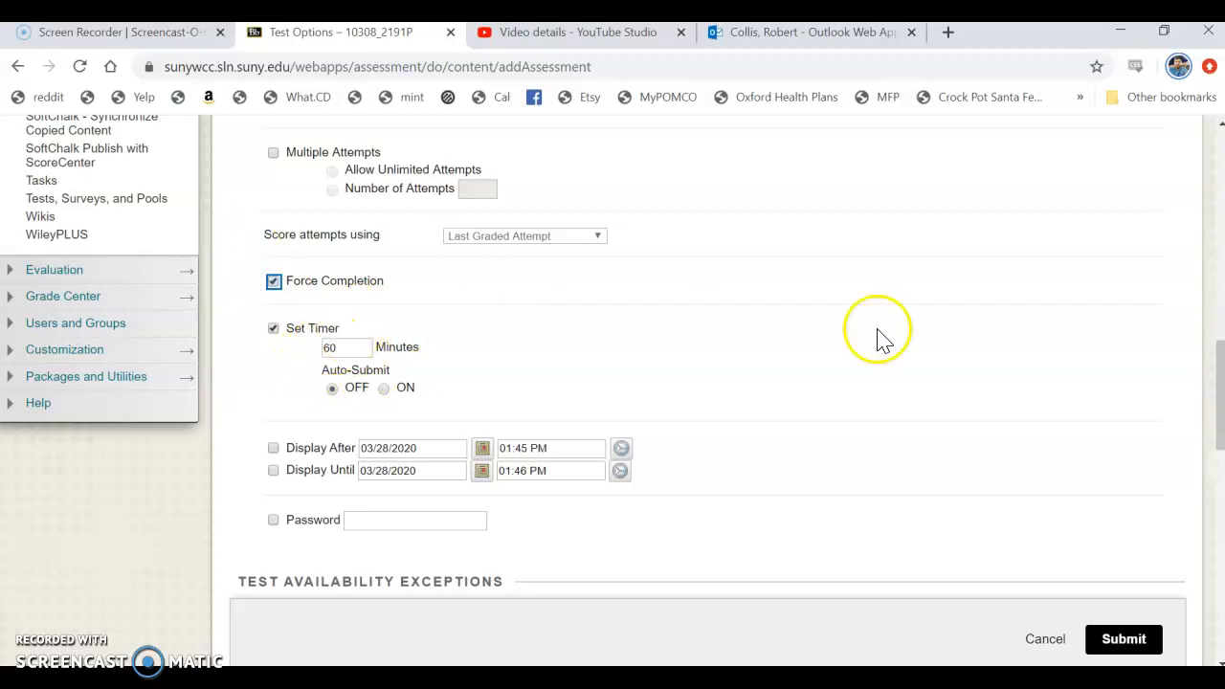
Review the display, password and due date options, and view the user and group list for test availability exceptions
{"action": "scroll", "coordinate": [878, 335], "scroll_direction": "down", "scroll_amount": 1}
{"action": "scroll", "coordinate": [878, 335], "scroll_direction": "down", "scroll_amount": 1}
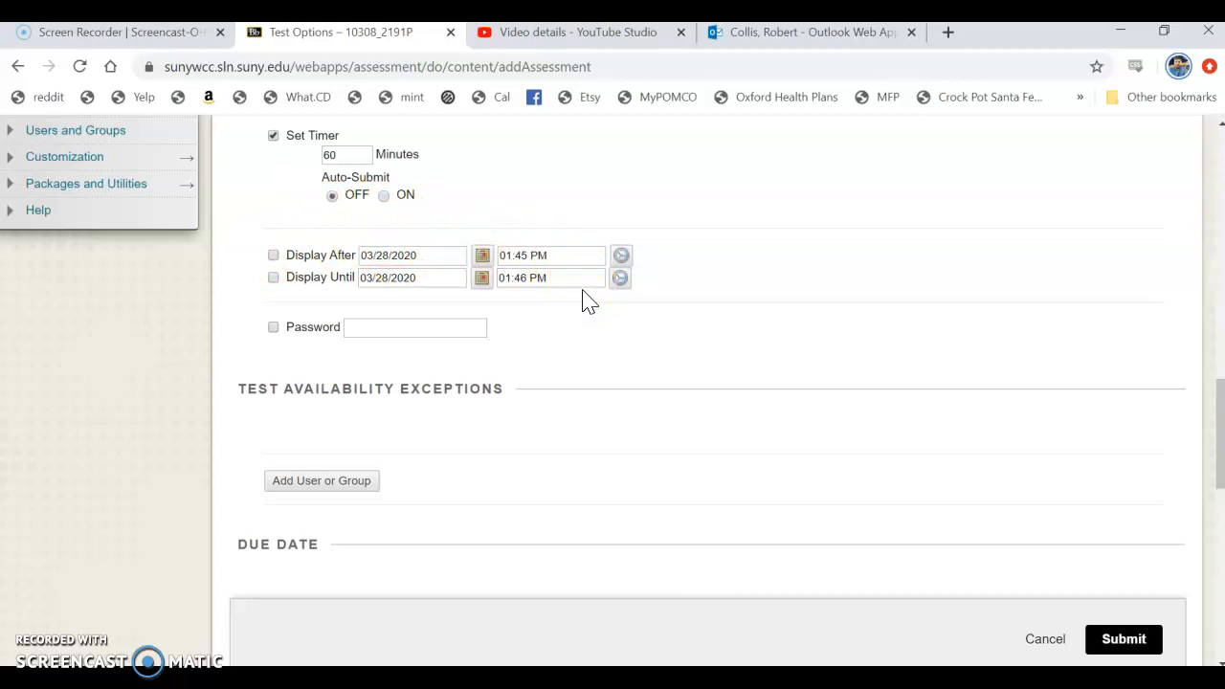
{"action": "scroll", "coordinate": [584, 282], "scroll_direction": "down", "scroll_amount": 3}
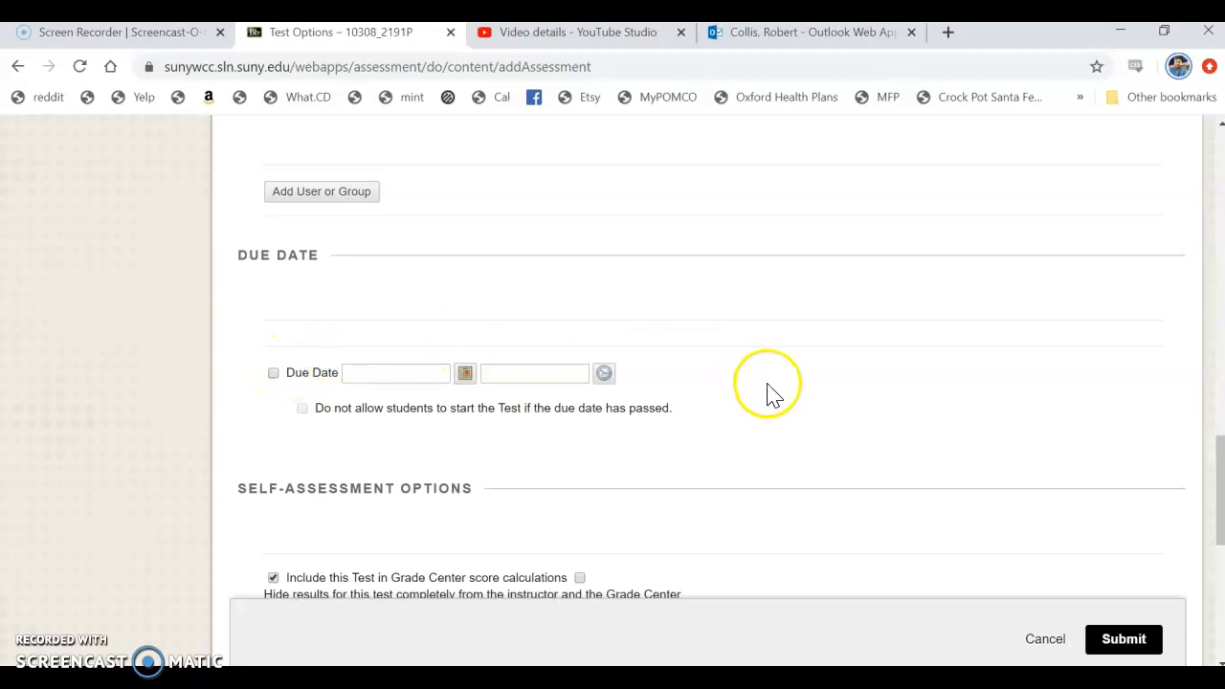
{"action": "scroll", "coordinate": [766, 396], "scroll_direction": "up", "scroll_amount": 2}
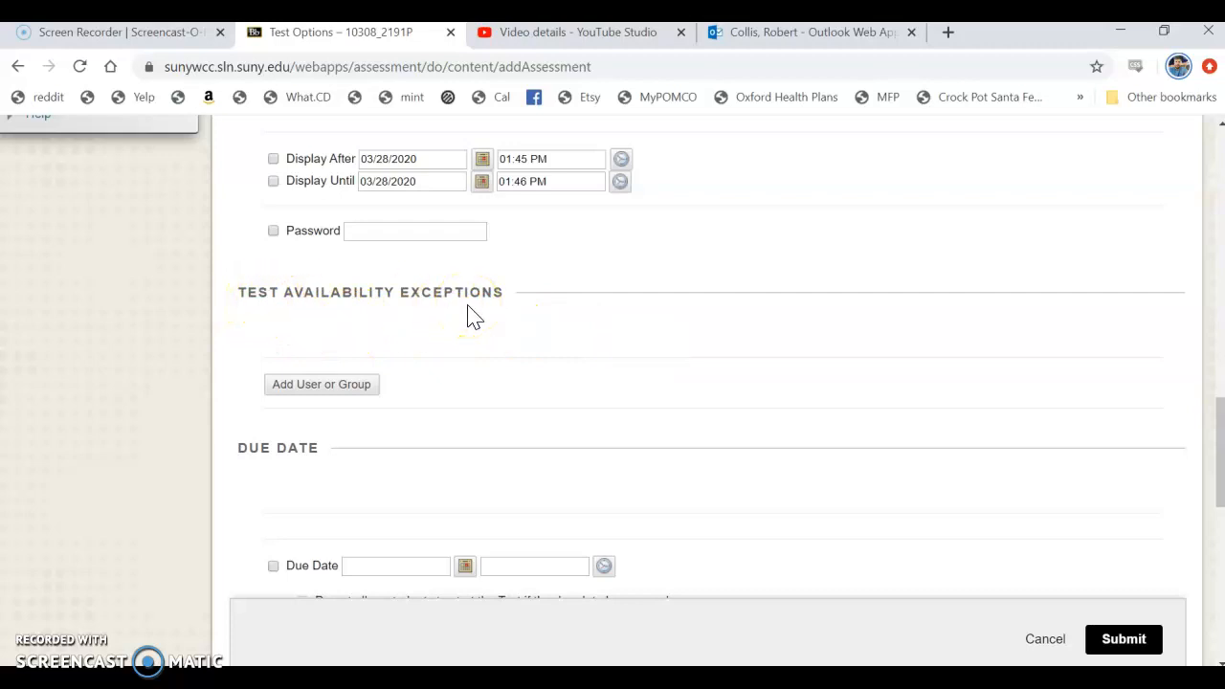
{"action": "left_click", "coordinate": [311, 385]}
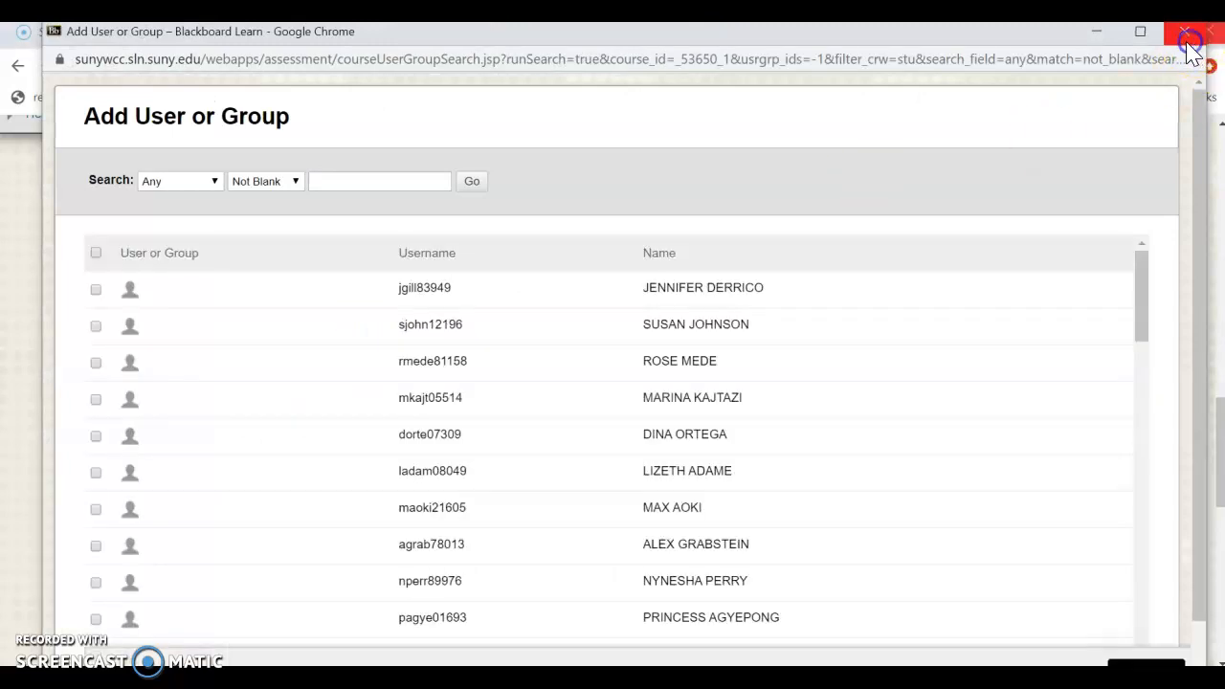
{"action": "left_click", "coordinate": [1186, 38]}
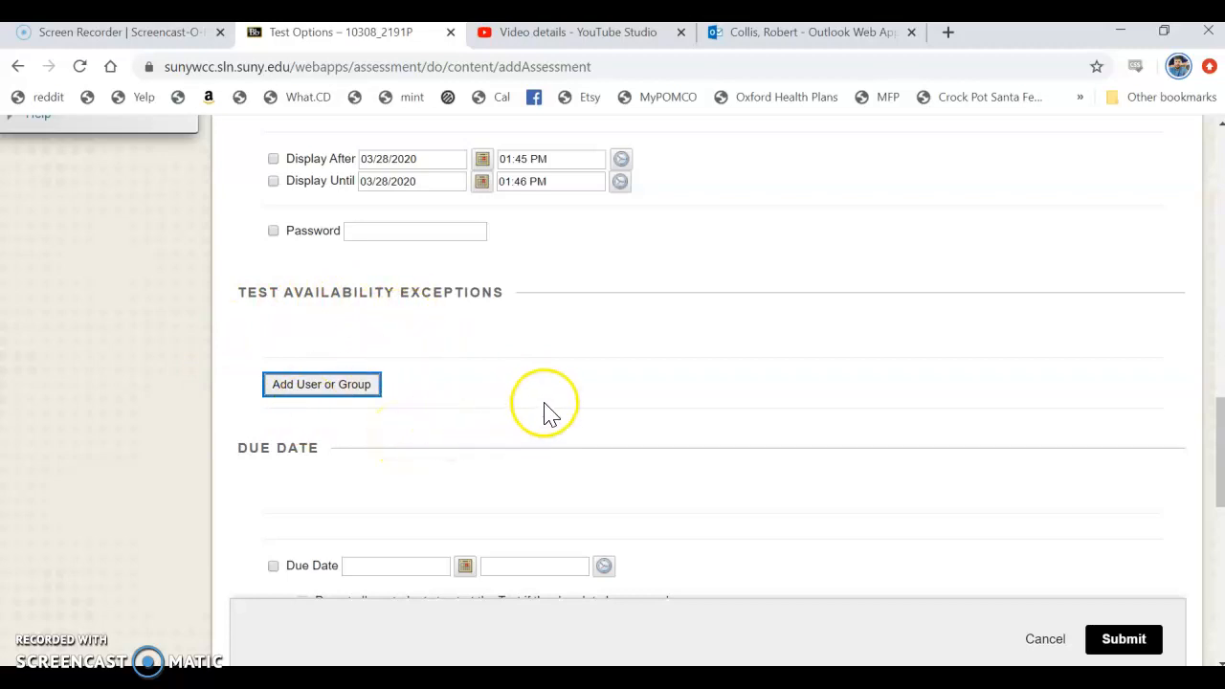
Review the remaining test options, submit them, and check the Test 1 entry in Course Content
{"action": "scroll", "coordinate": [550, 413], "scroll_direction": "up", "scroll_amount": 2}
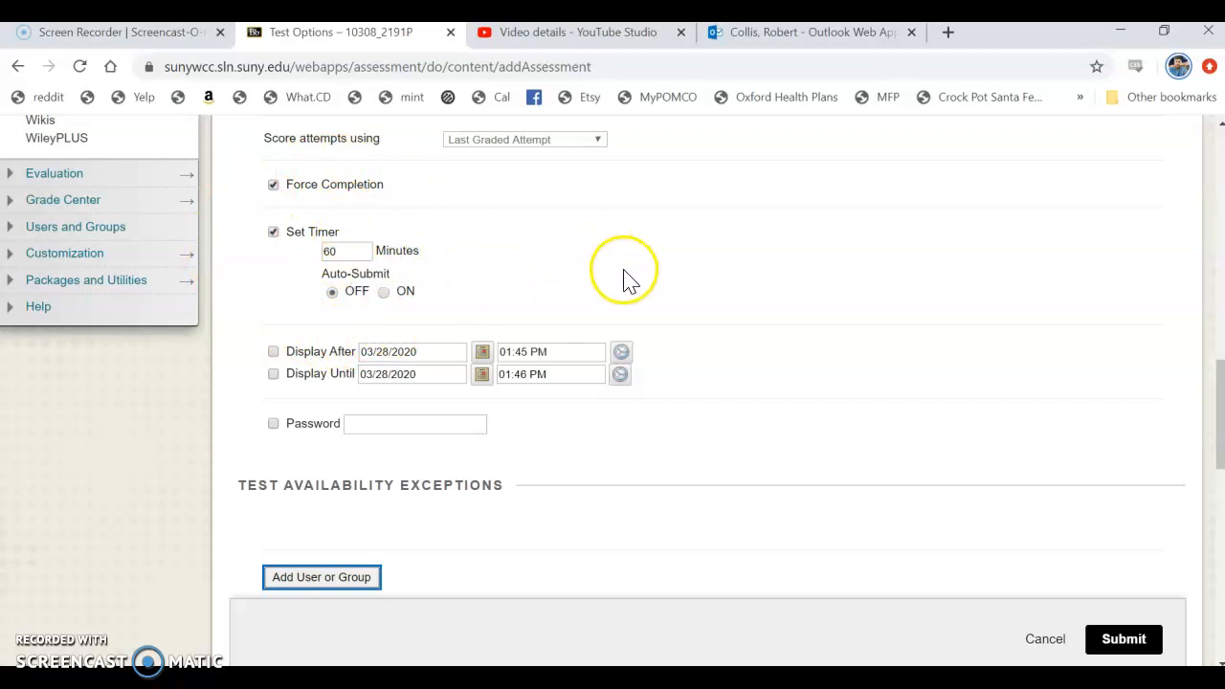
{"action": "scroll", "coordinate": [622, 277], "scroll_direction": "up", "scroll_amount": 4}
{"action": "scroll", "coordinate": [658, 226], "scroll_direction": "down", "scroll_amount": 8}
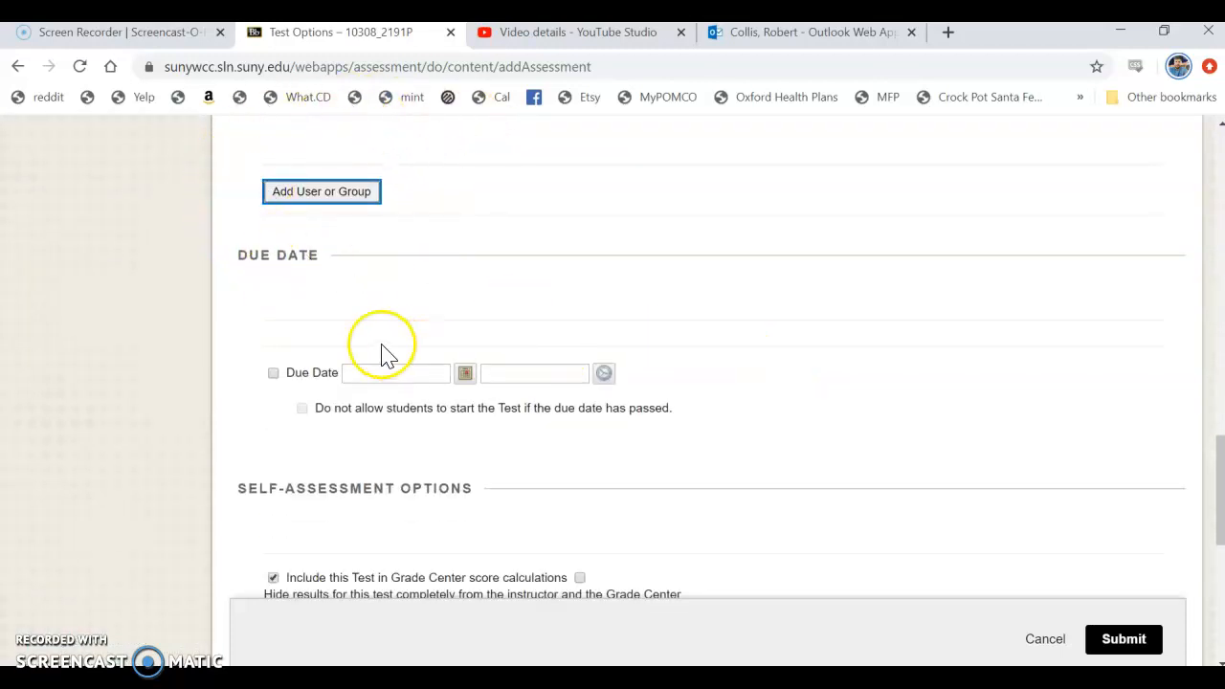
{"action": "scroll", "coordinate": [664, 367], "scroll_direction": "down", "scroll_amount": 2}
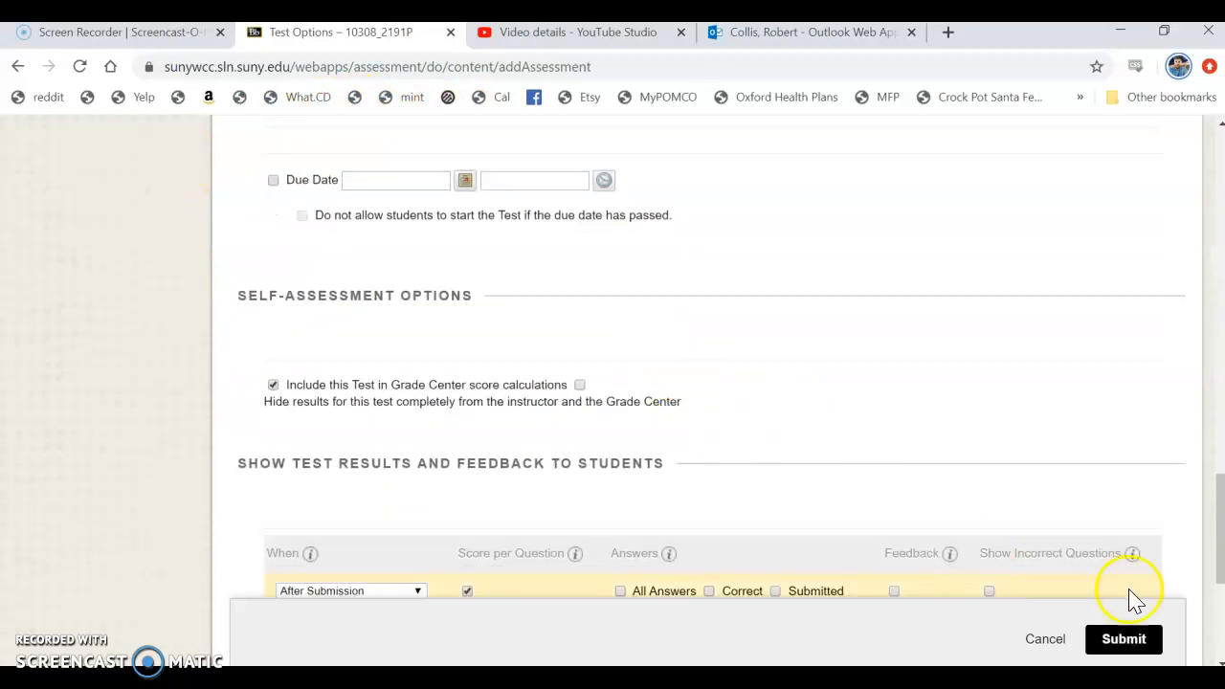
{"action": "left_click", "coordinate": [1121, 643]}
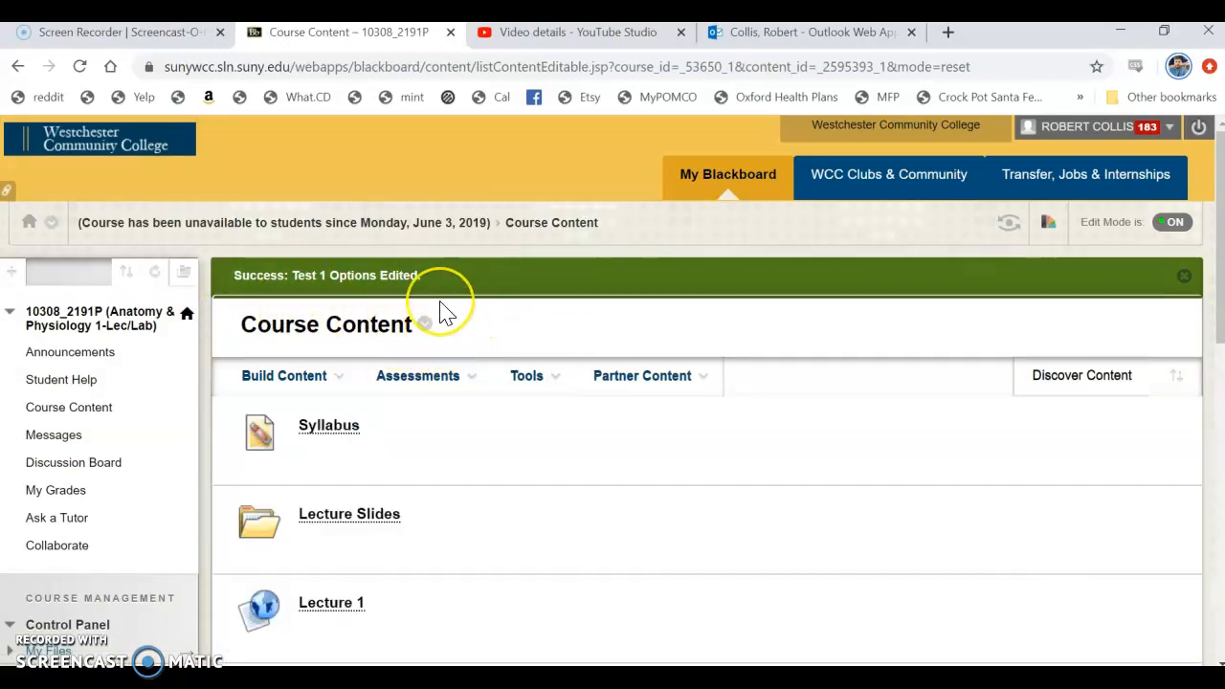
{"action": "scroll", "coordinate": [442, 311], "scroll_direction": "down", "scroll_amount": 6}
{"action": "scroll", "coordinate": [440, 306], "scroll_direction": "up", "scroll_amount": 2}
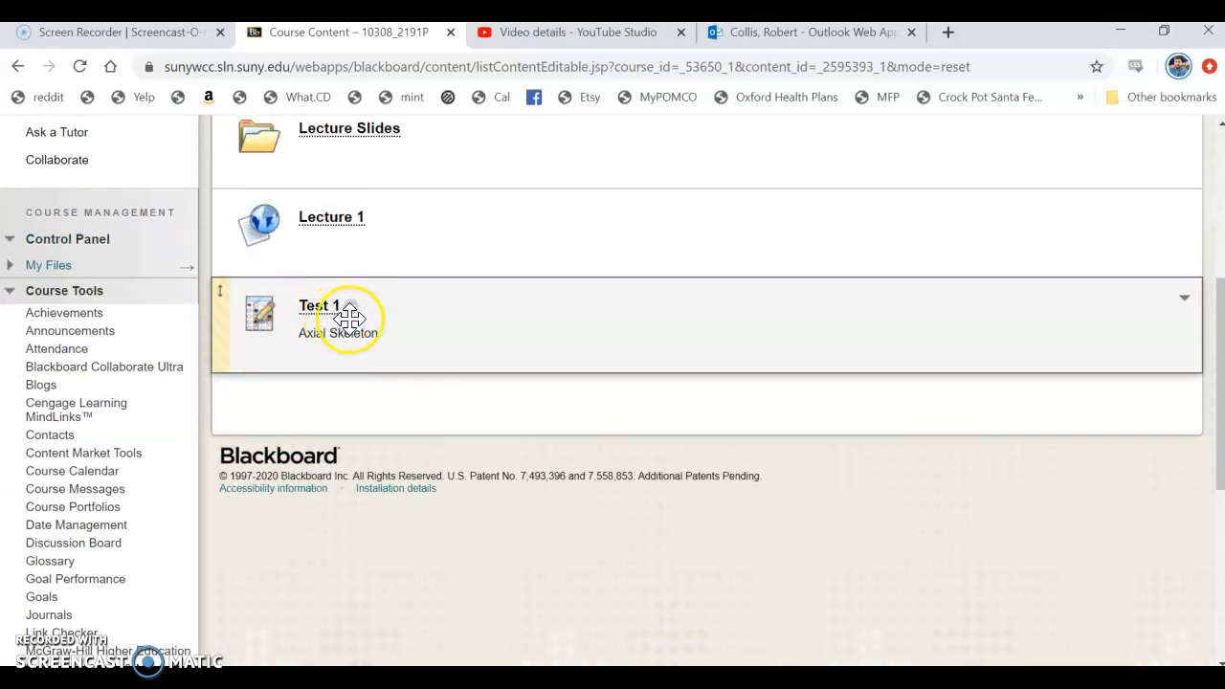
{"action": "scroll", "coordinate": [363, 335], "scroll_direction": "up", "scroll_amount": 2}
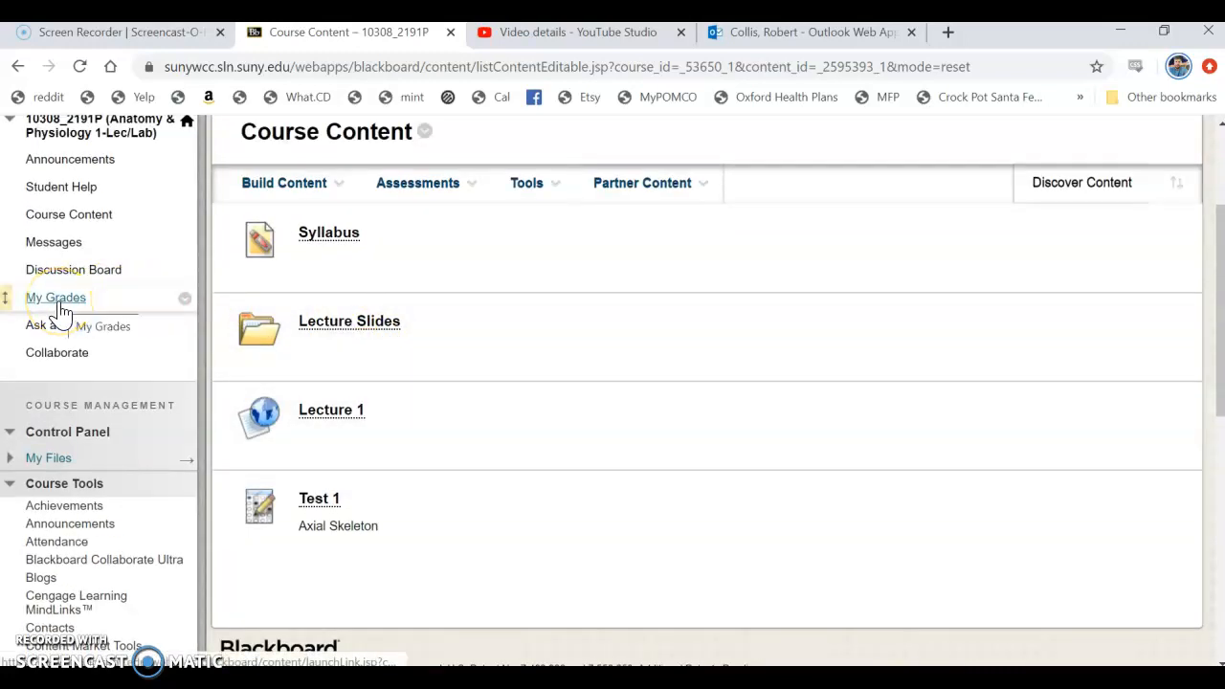
{"action": "scroll", "coordinate": [134, 529], "scroll_direction": "down", "scroll_amount": 1}
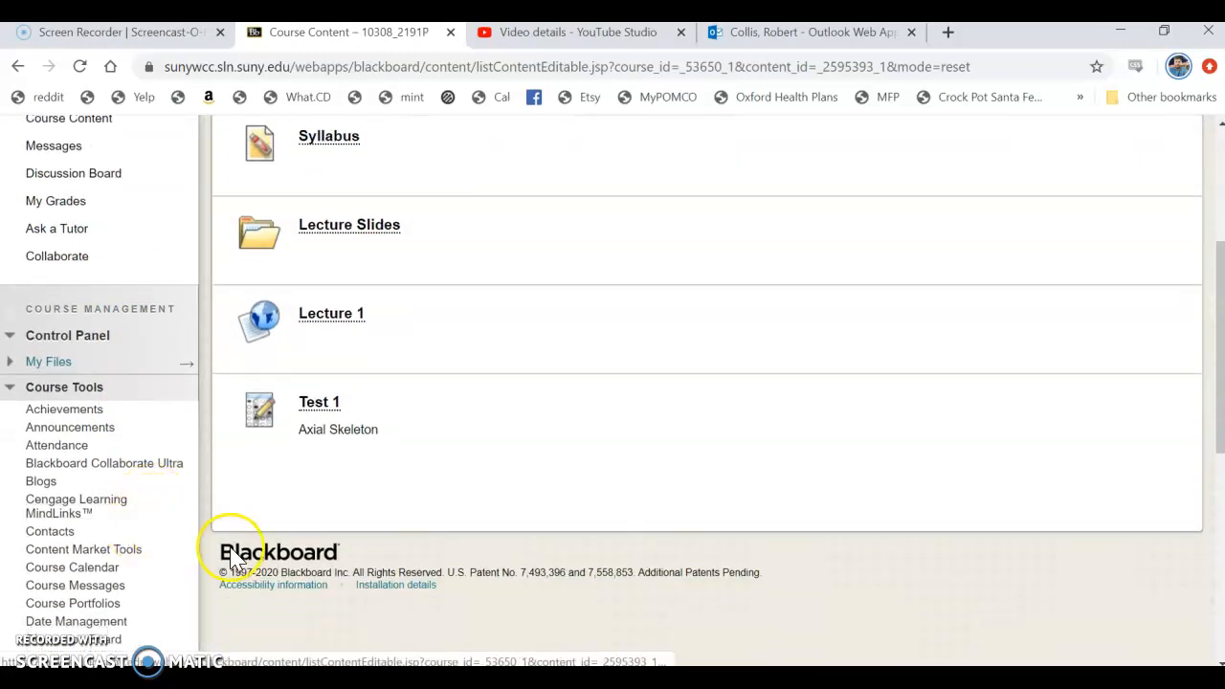